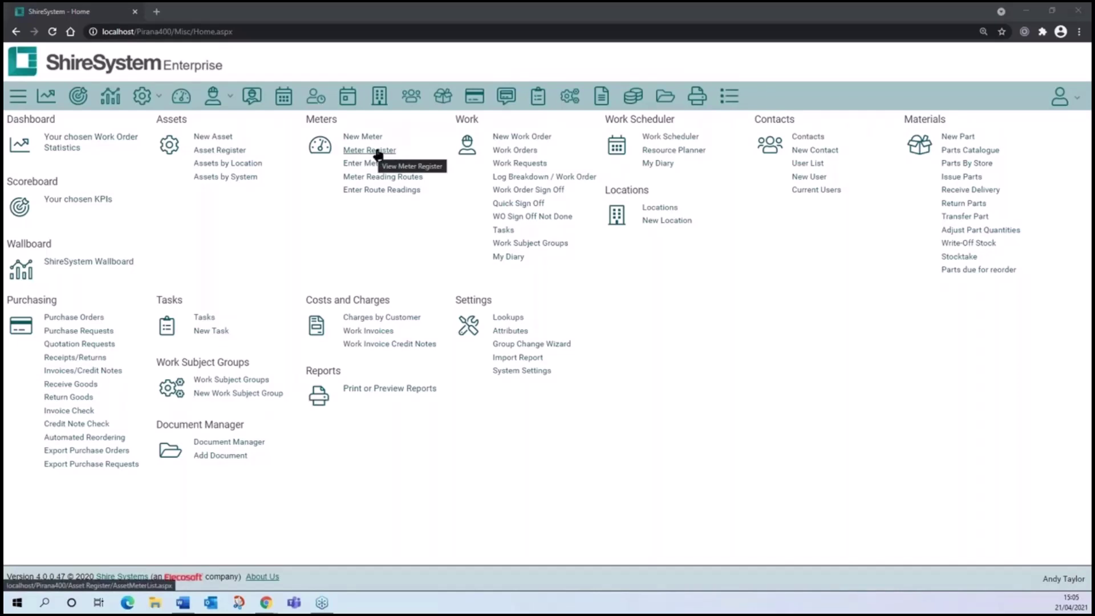
Open the ZM_AUDI-01 MILES meter from the Meter Register and review its details, readings and graph
{"action": "left_click", "coordinate": [378, 152]}
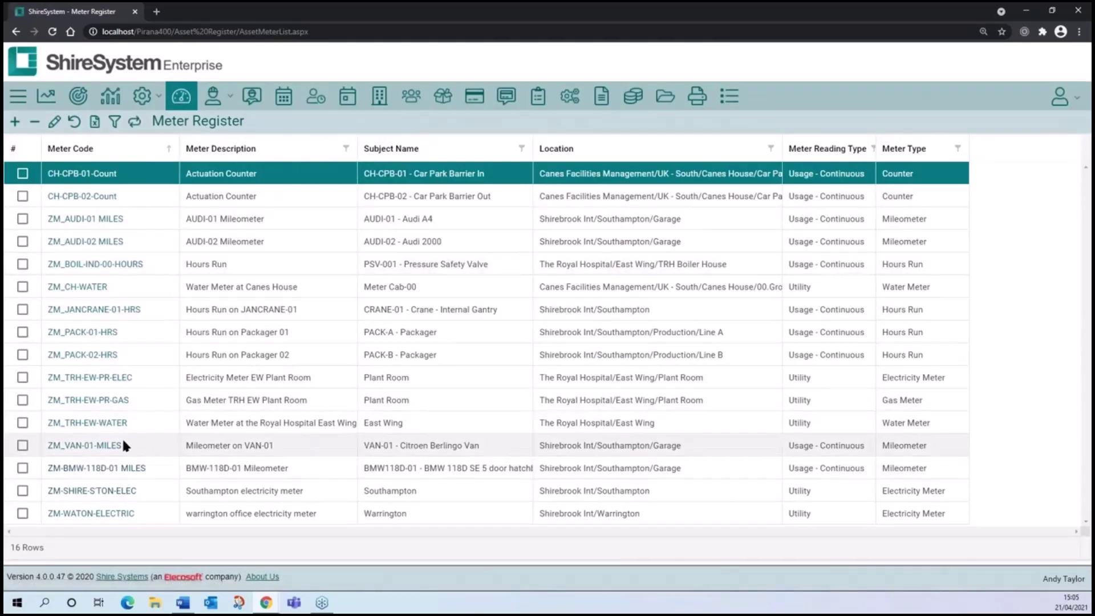
{"action": "left_click", "coordinate": [91, 219]}
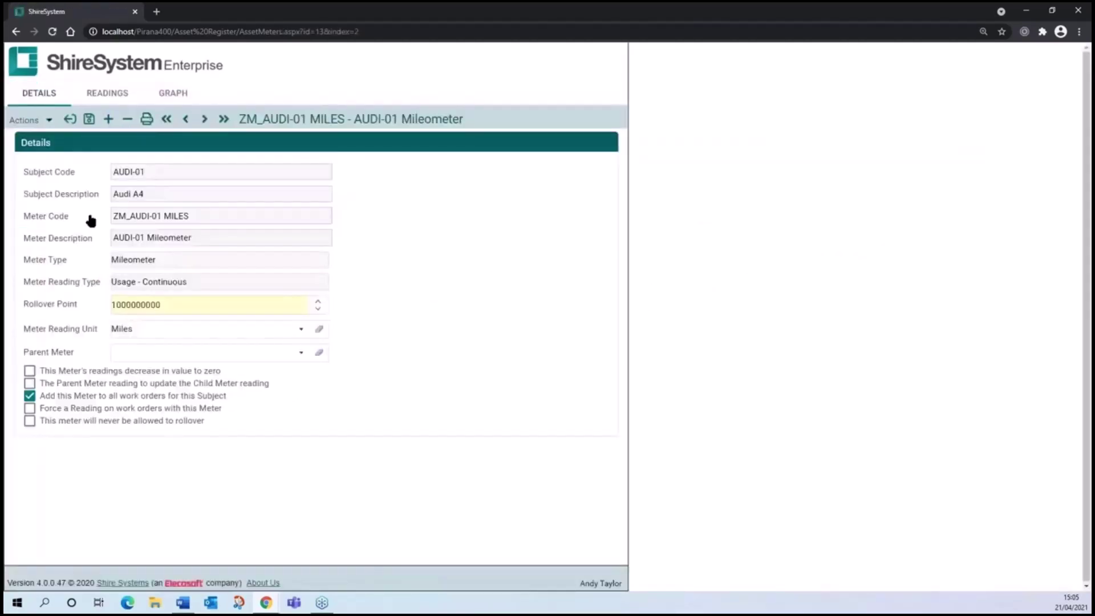
{"action": "left_click", "coordinate": [106, 97]}
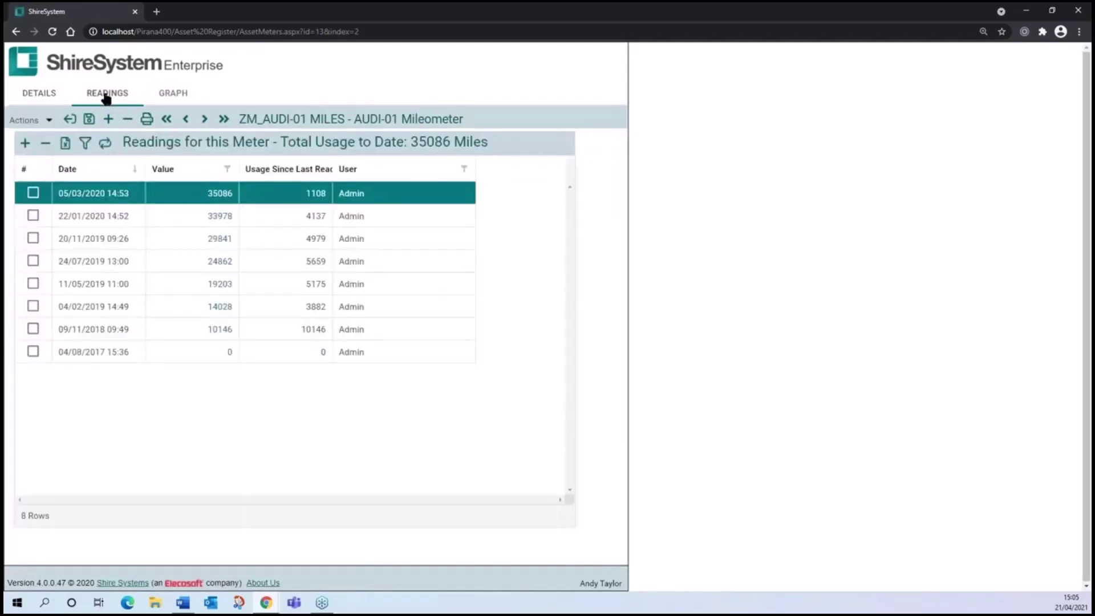
{"action": "left_click", "coordinate": [172, 95]}
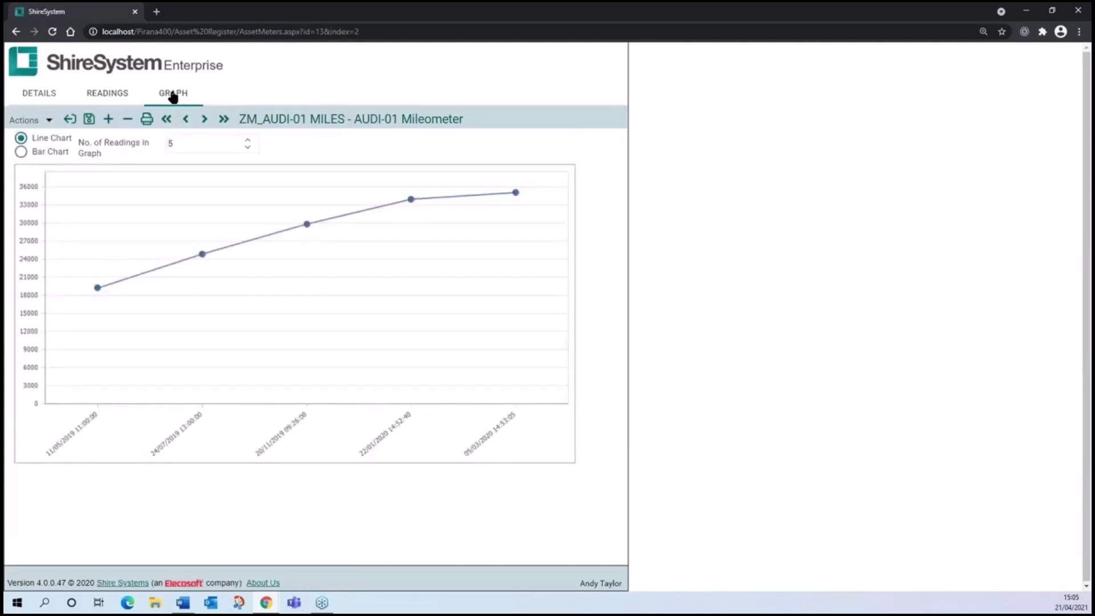
View the meter reading dated 09/11/2018 and close it without changes
{"action": "left_click", "coordinate": [109, 92]}
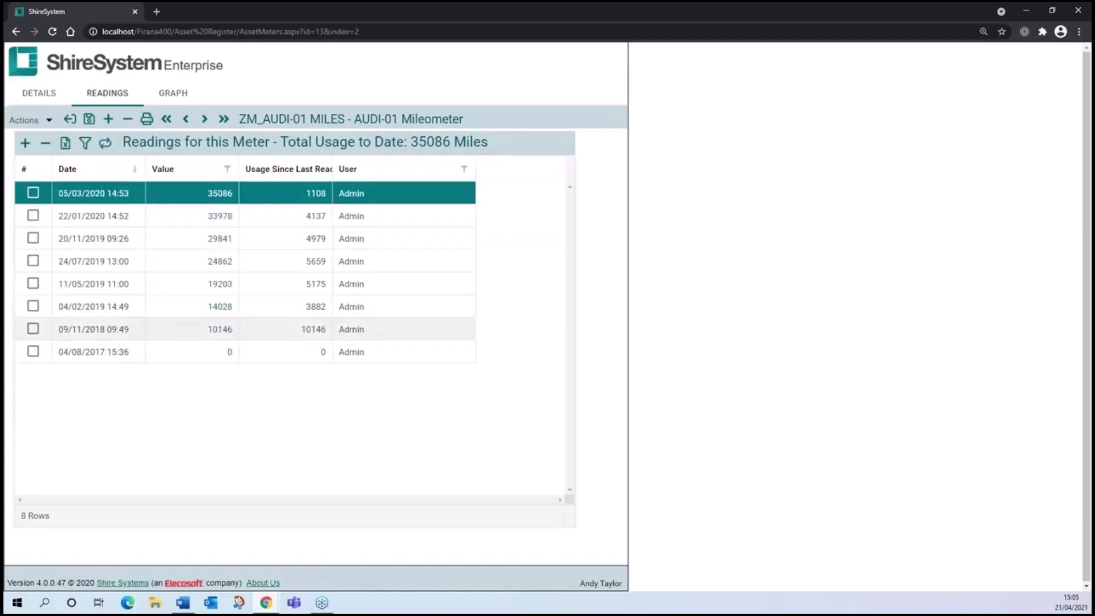
{"action": "left_click", "coordinate": [220, 330]}
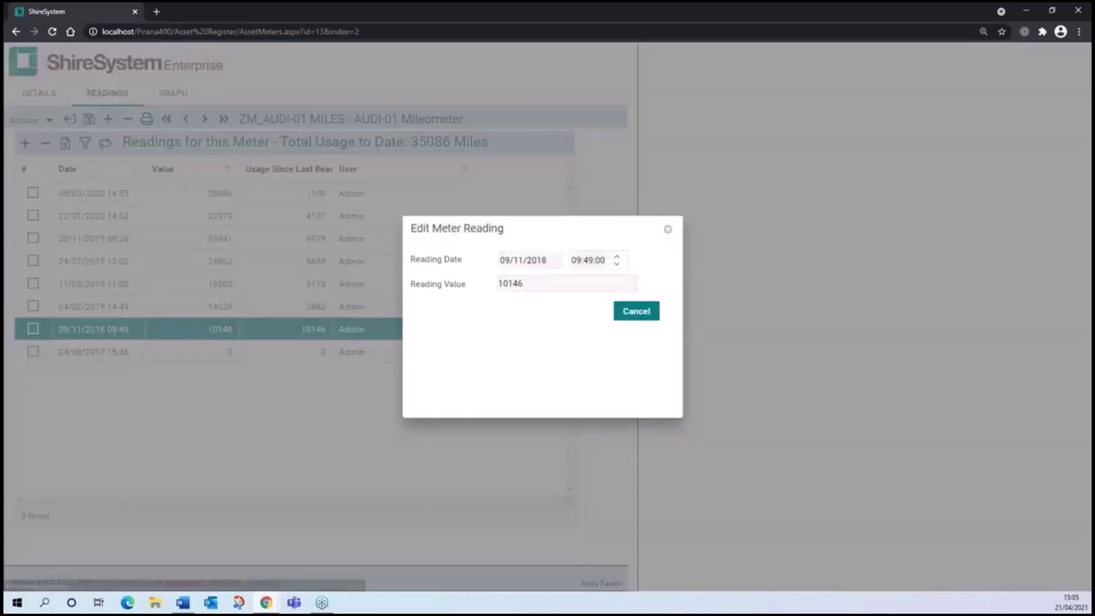
{"action": "left_click", "coordinate": [635, 315]}
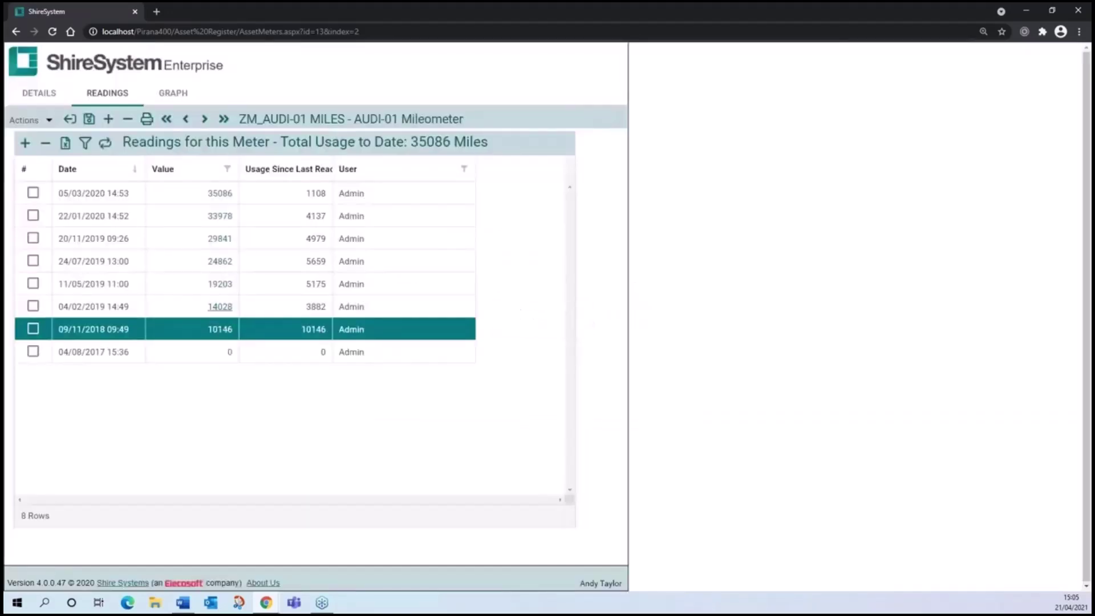
Set the value of the meter reading dated 04/02/2019 to 14030
{"action": "left_click", "coordinate": [220, 306]}
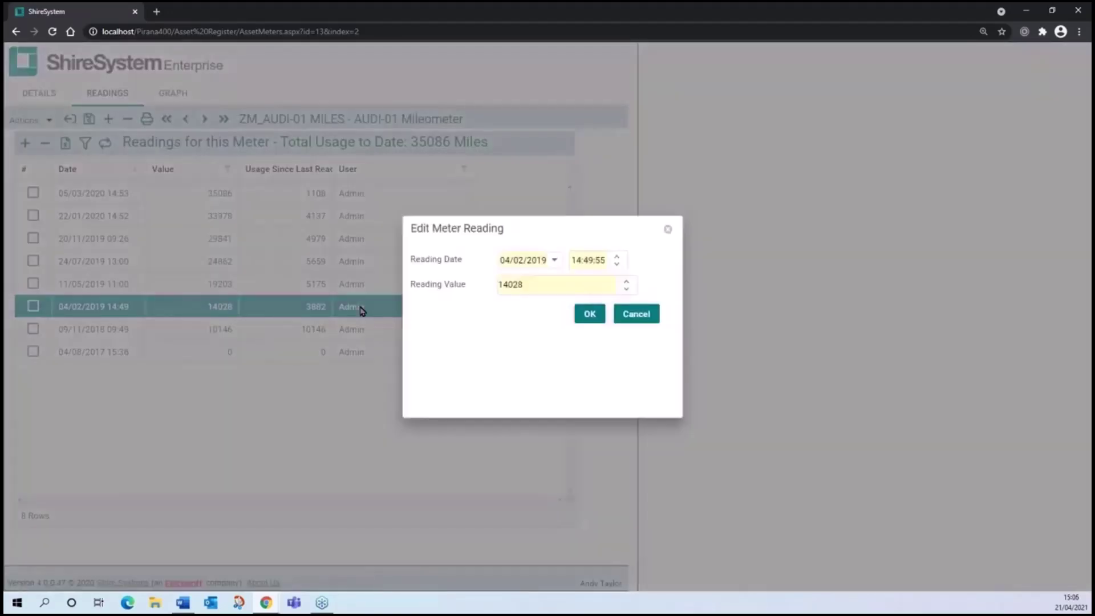
{"action": "left_click_drag", "start_coordinate": [512, 284], "coordinate": [542, 285]}
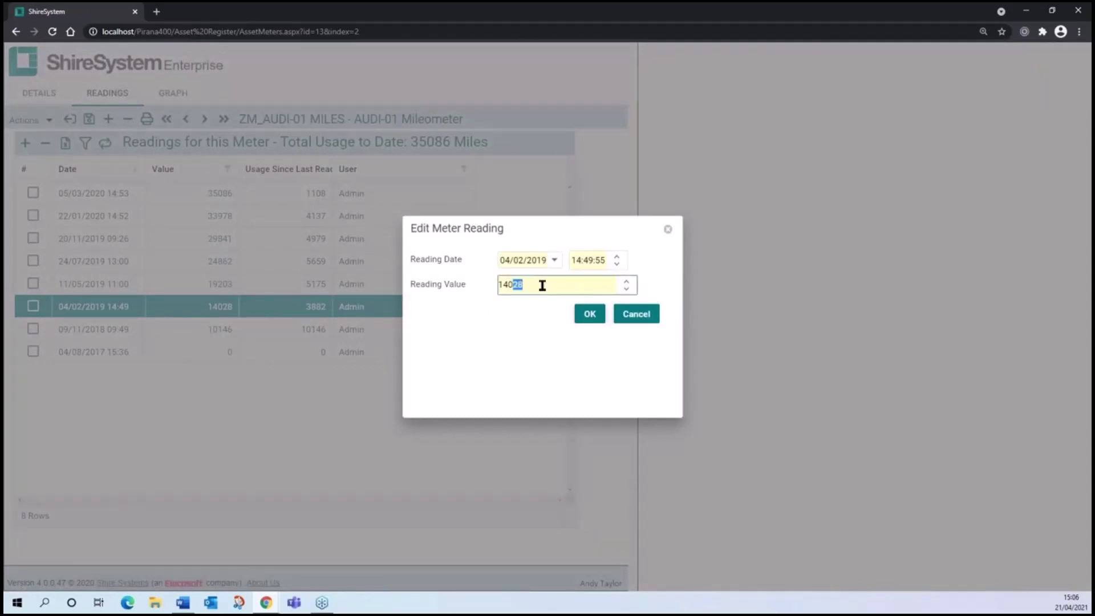
{"action": "type", "text": "30"}
{"action": "left_click", "coordinate": [589, 314]}
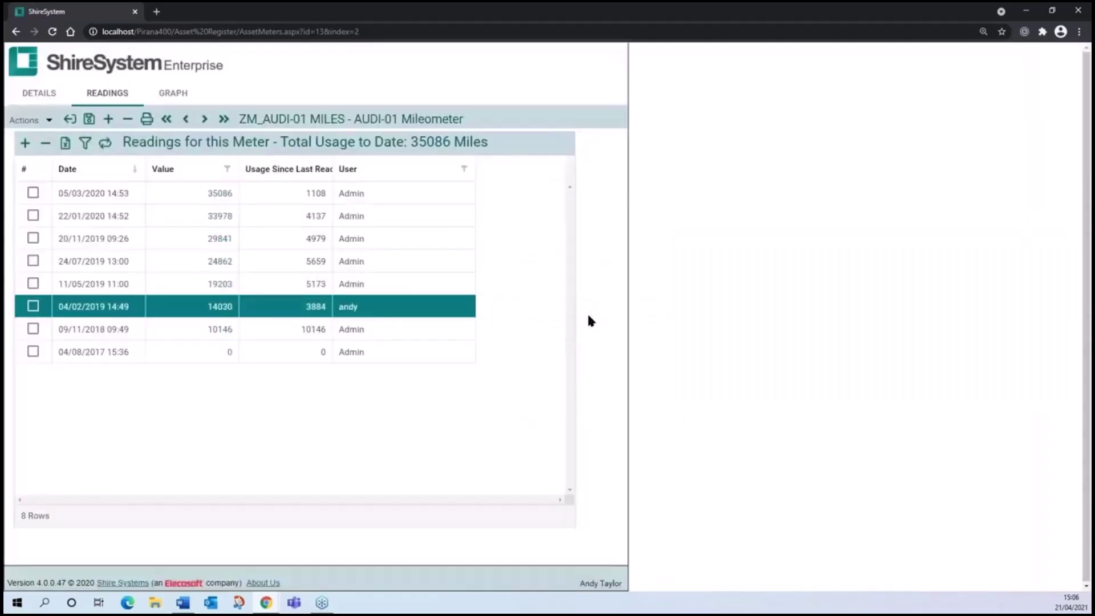
{"action": "left_click", "coordinate": [353, 308]}
Set the meter's graph to include 9 readings and inspect individual points on the line chart
{"action": "left_click", "coordinate": [174, 93]}
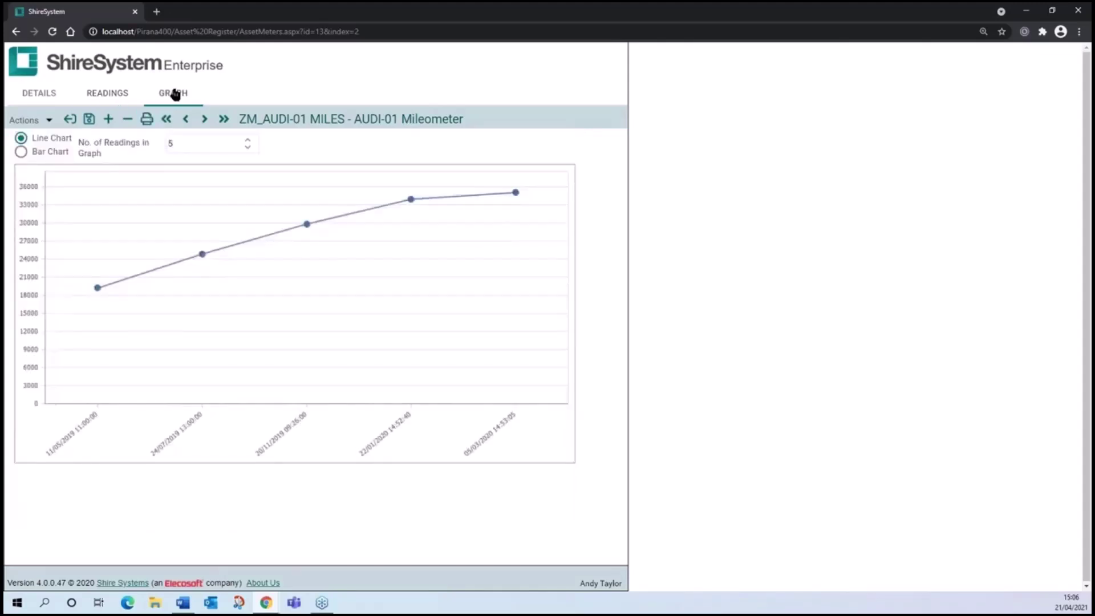
{"action": "mouse_move", "coordinate": [518, 193]}
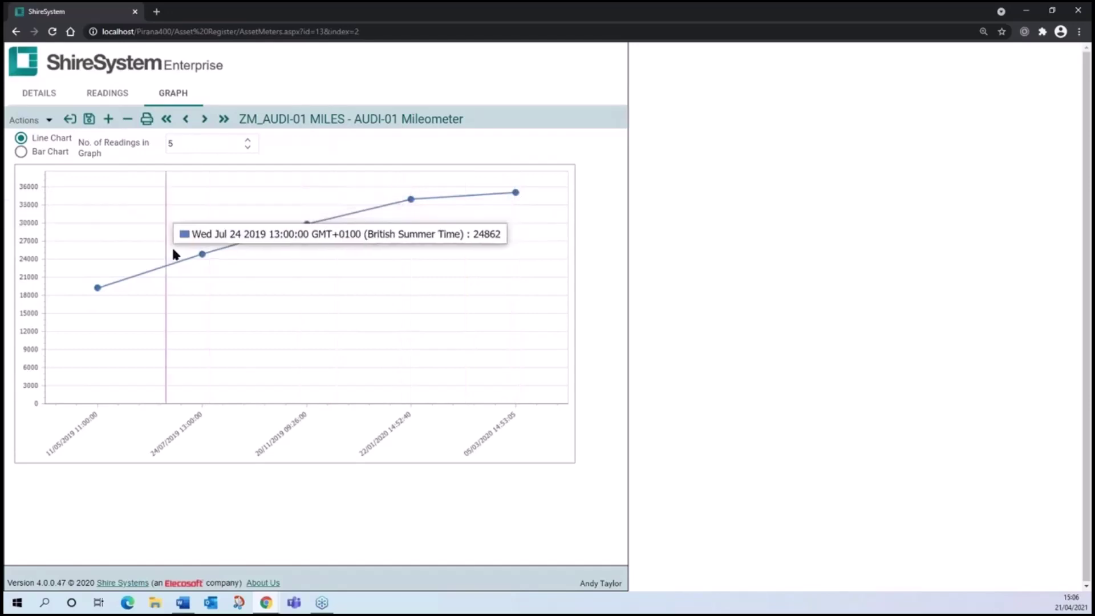
{"action": "left_click", "coordinate": [247, 140]}
{"action": "left_click", "coordinate": [248, 140]}
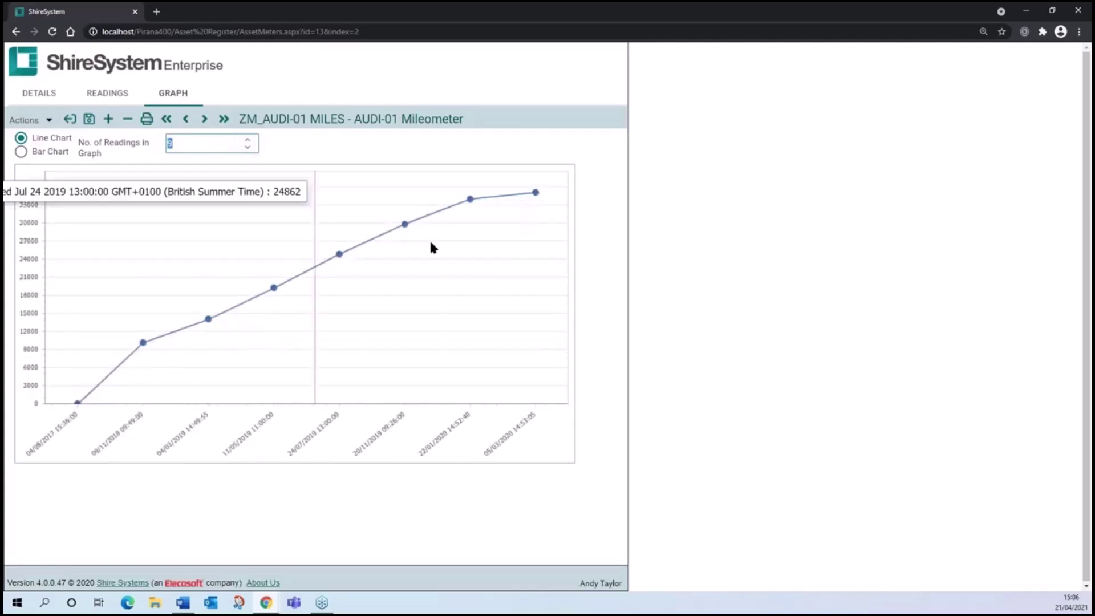
{"action": "mouse_move", "coordinate": [532, 210]}
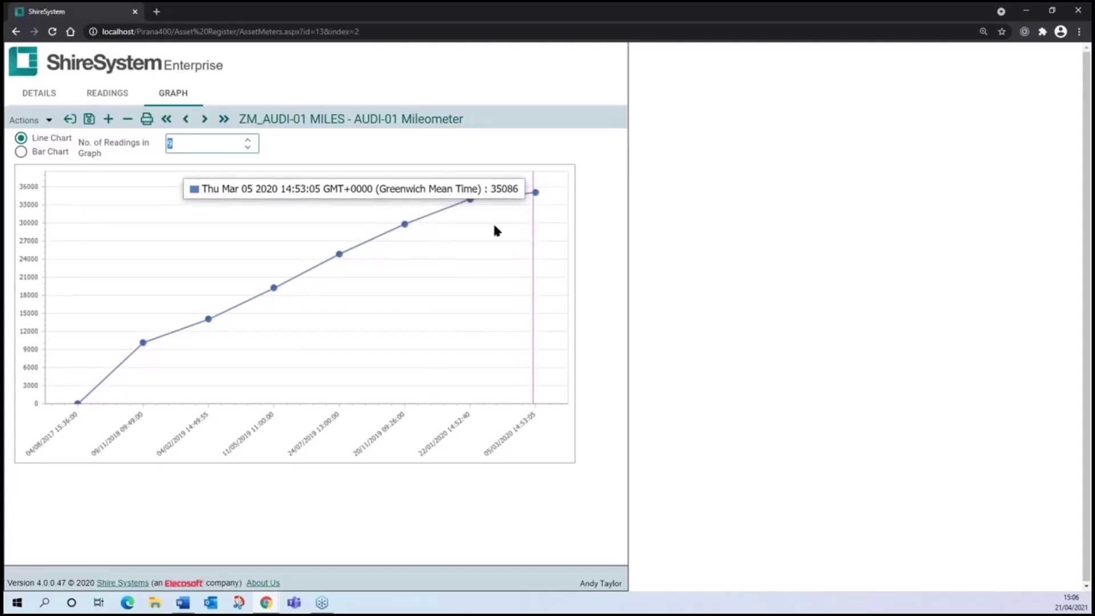
{"action": "mouse_move", "coordinate": [407, 228]}
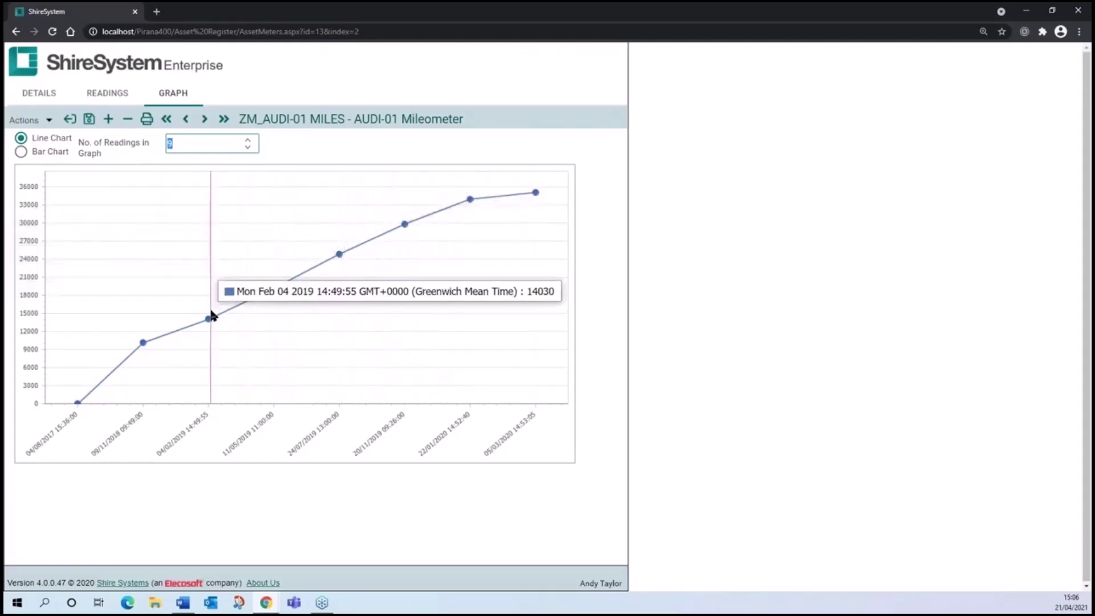
Preview the readings as a bar chart, restore the line chart and save the meter record
{"action": "left_click", "coordinate": [48, 153]}
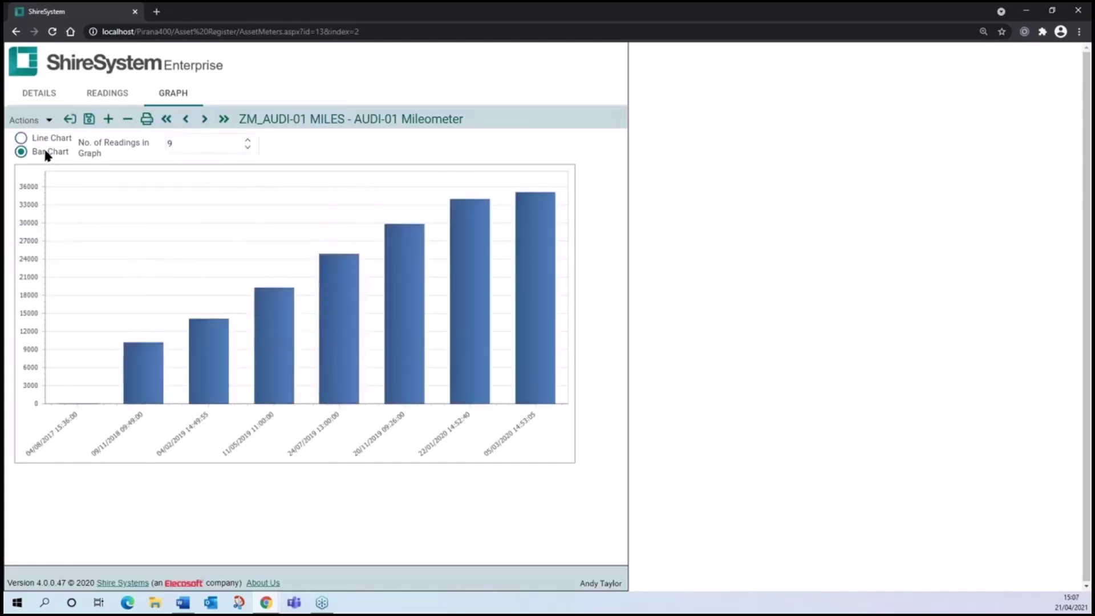
{"action": "left_click", "coordinate": [37, 140]}
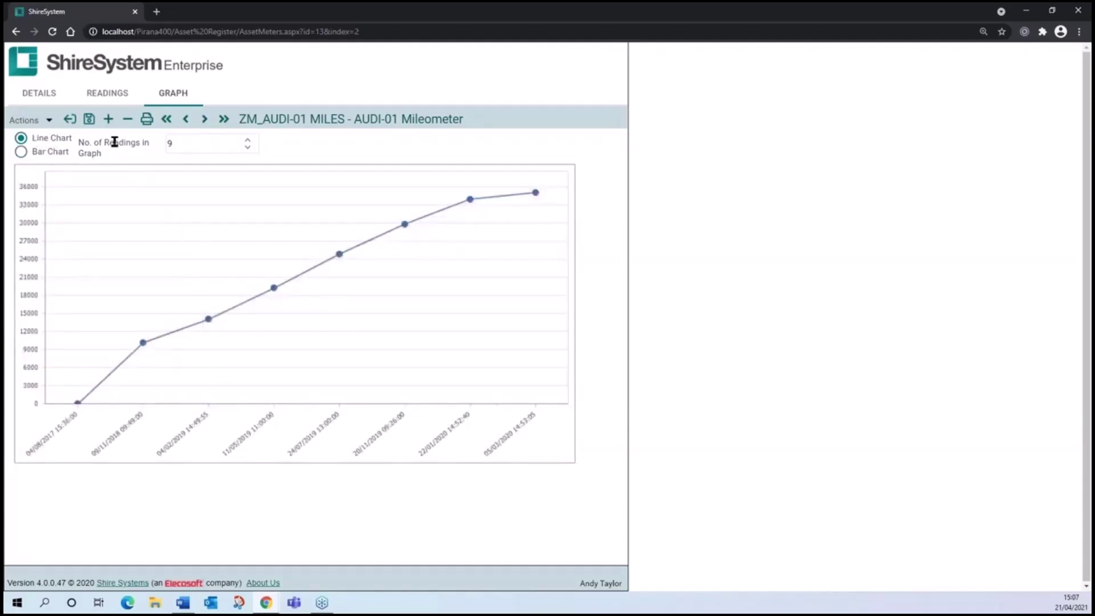
{"action": "left_click", "coordinate": [87, 122]}
Add a reading of 36985 miles to the AUDI-01 mileometer, dated 01/04/2021 at 09:00:00
{"action": "left_click", "coordinate": [107, 97]}
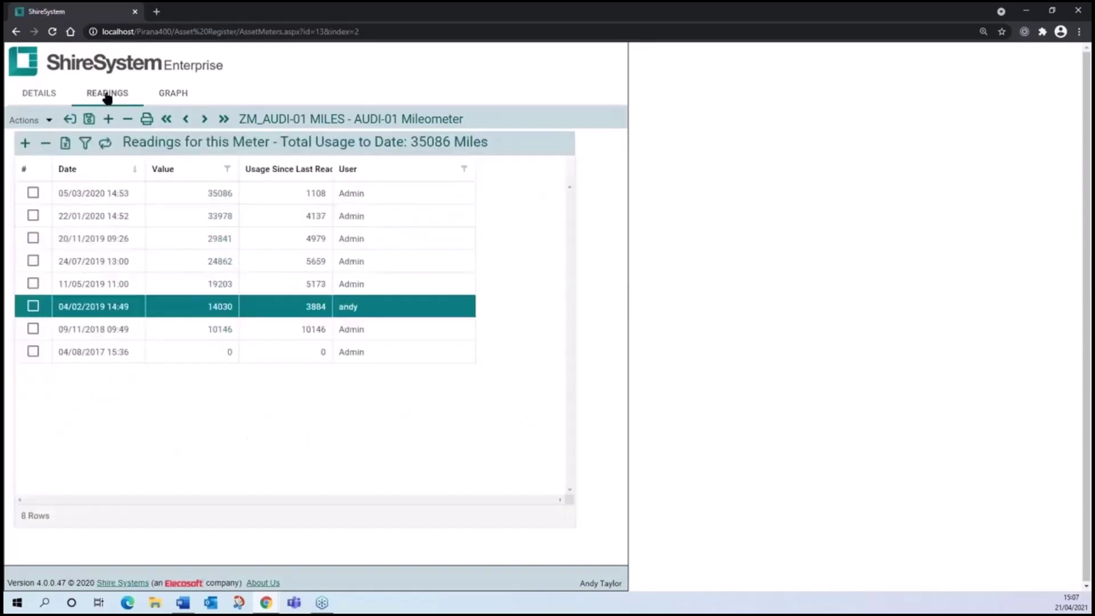
{"action": "left_click", "coordinate": [24, 144]}
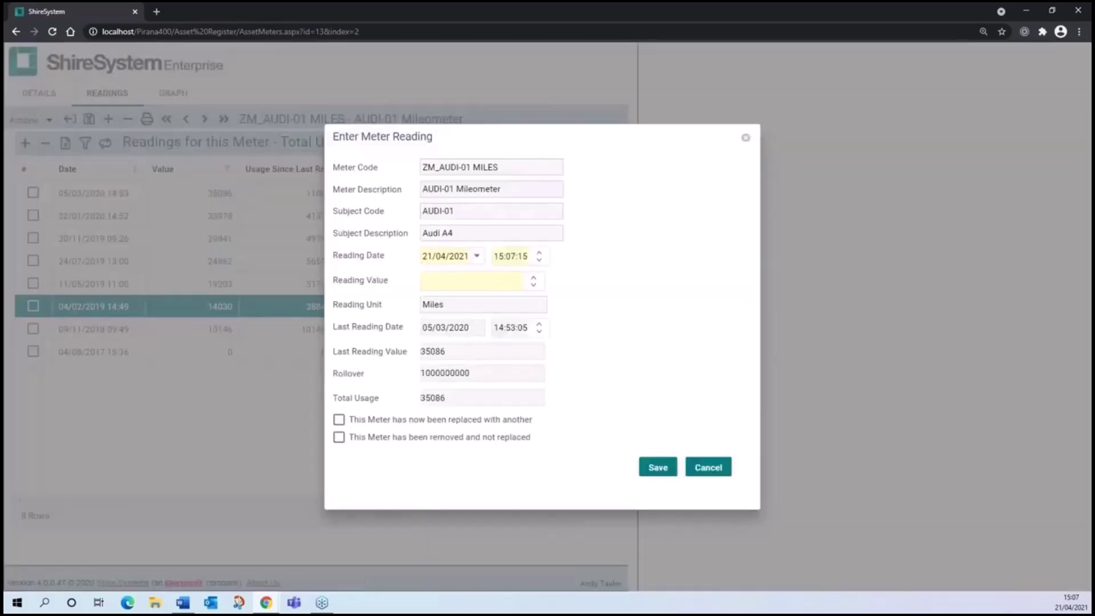
{"action": "left_click", "coordinate": [476, 258]}
{"action": "left_click", "coordinate": [525, 327]}
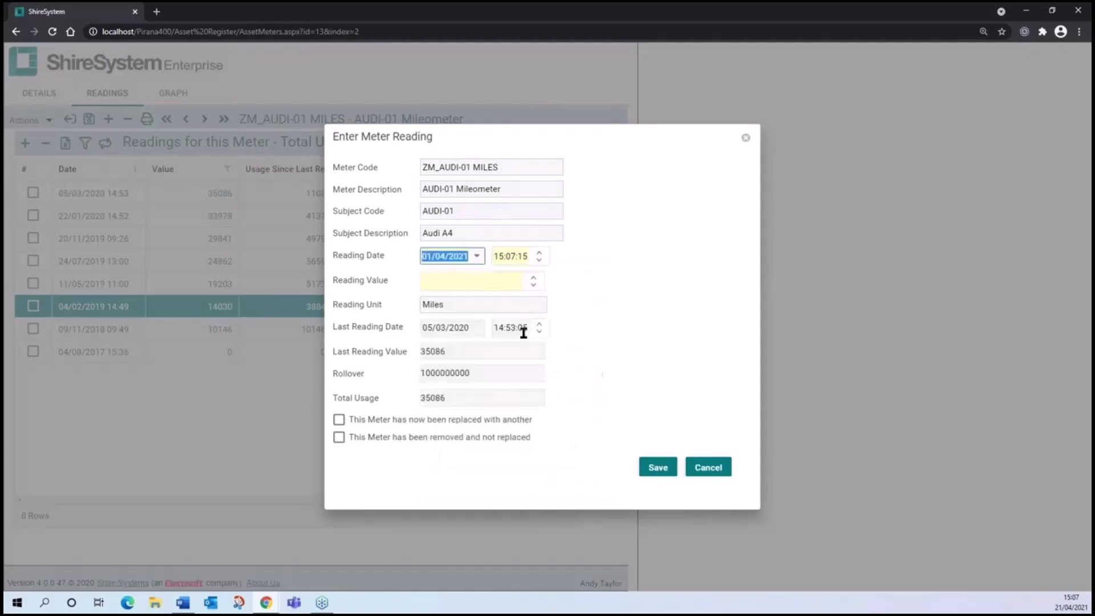
{"action": "left_click", "coordinate": [495, 256]}
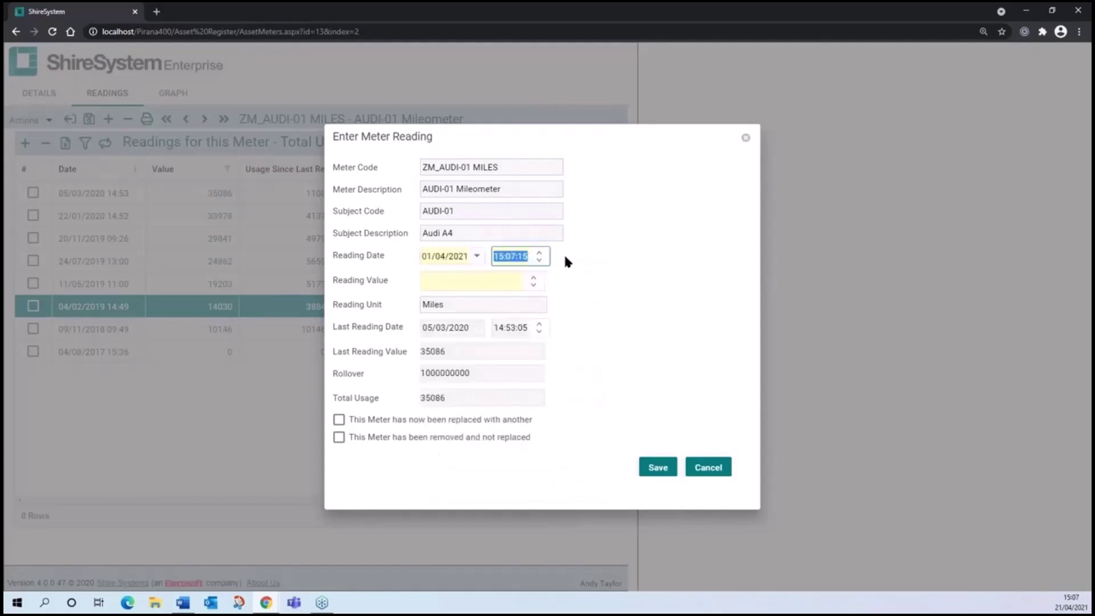
{"action": "type", "text": "09:00:00"}
{"action": "left_click", "coordinate": [489, 285]}
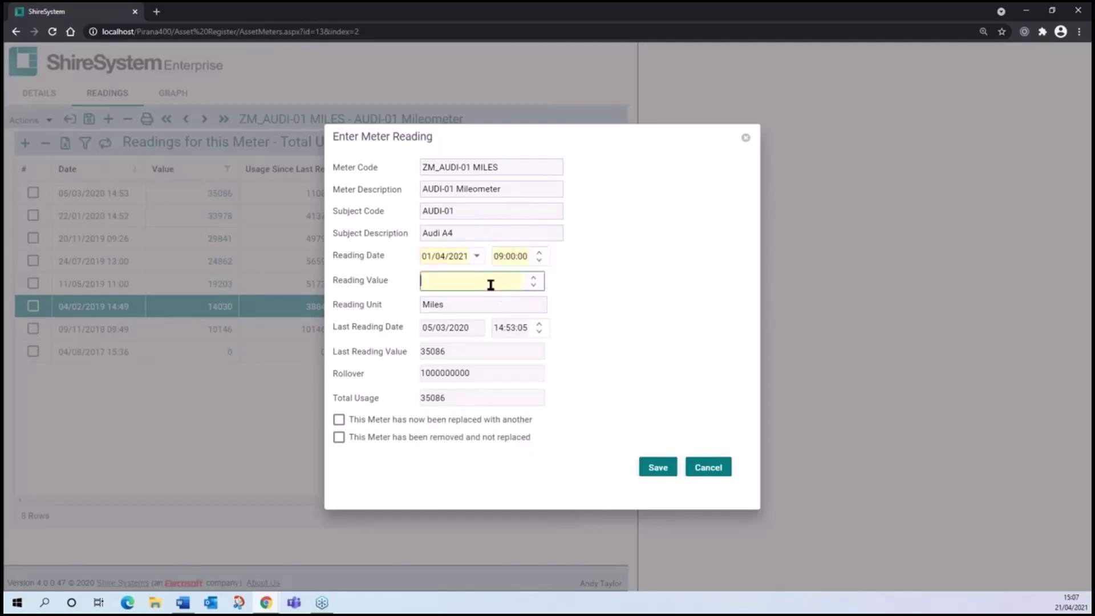
{"action": "type", "text": "36985"}
{"action": "left_click", "coordinate": [656, 468]}
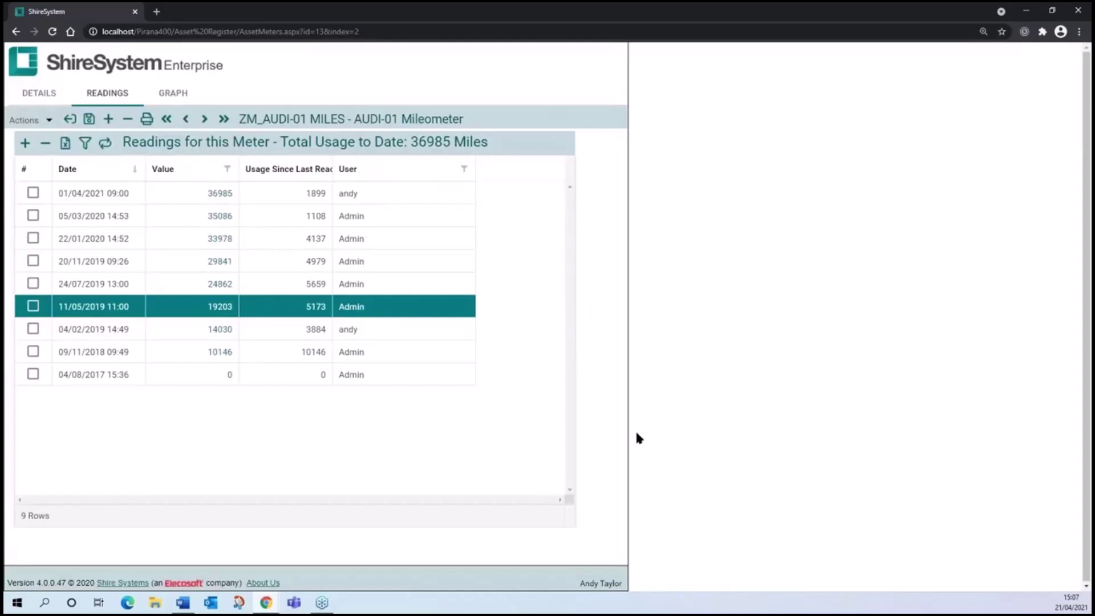
Check the 01/04/2021 reading on the graph, then save the meter record and return to the home page
{"action": "left_click", "coordinate": [169, 96]}
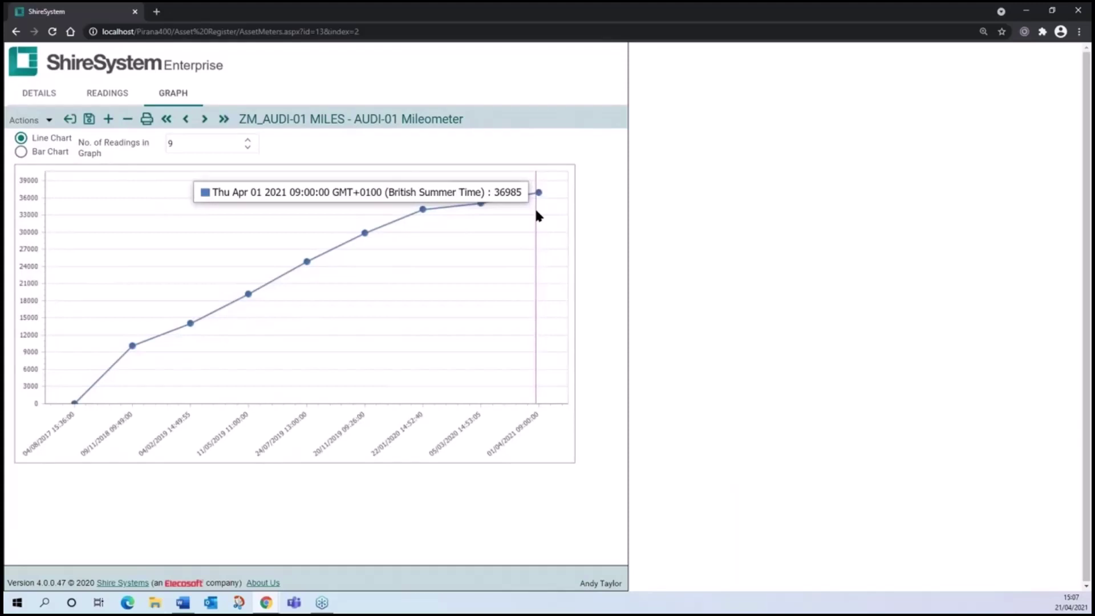
{"action": "left_click", "coordinate": [89, 118]}
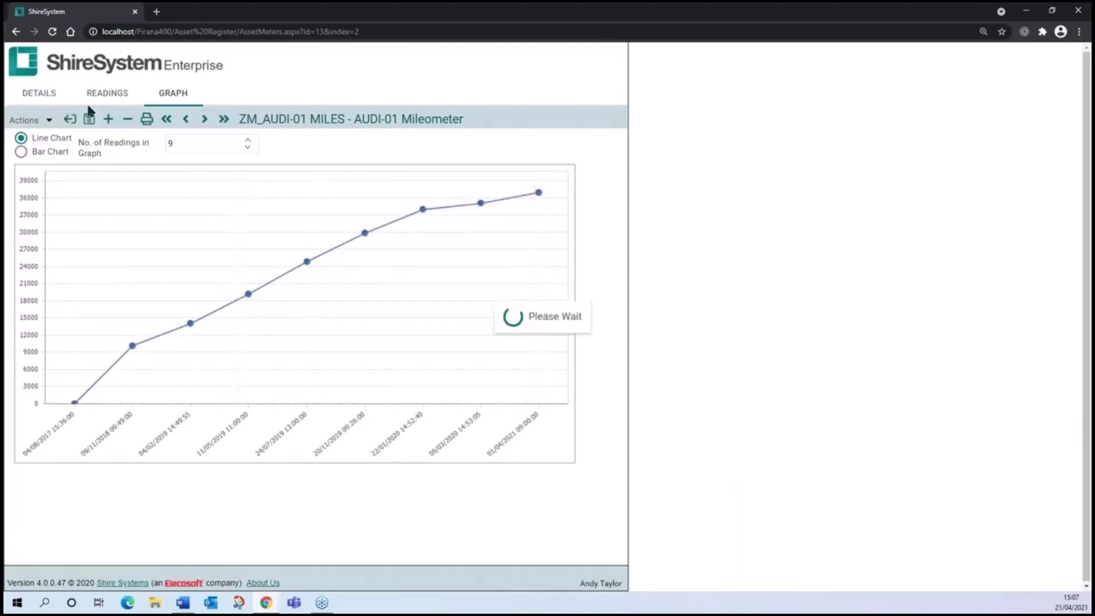
{"action": "left_click", "coordinate": [85, 69]}
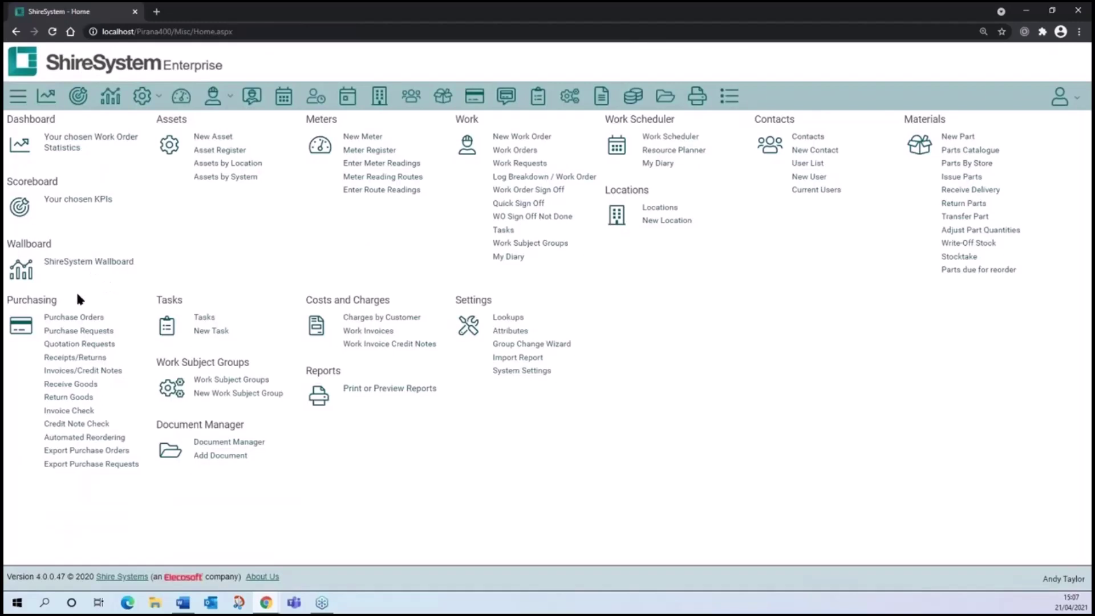
Open the Asset Register and filter its Meter column to Yes
{"action": "left_click", "coordinate": [227, 152]}
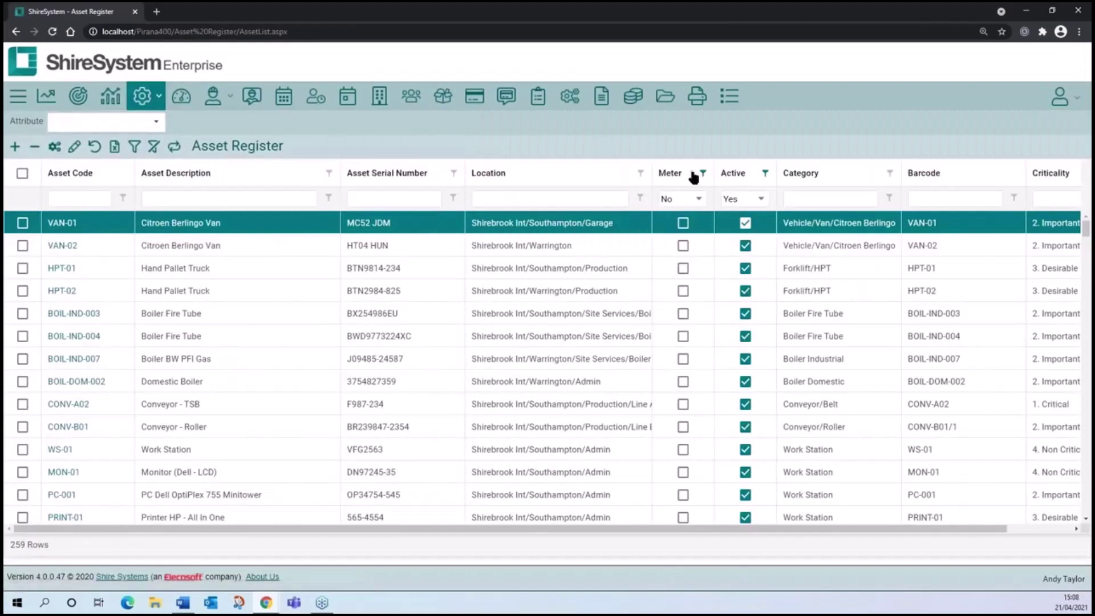
{"action": "left_click", "coordinate": [694, 178]}
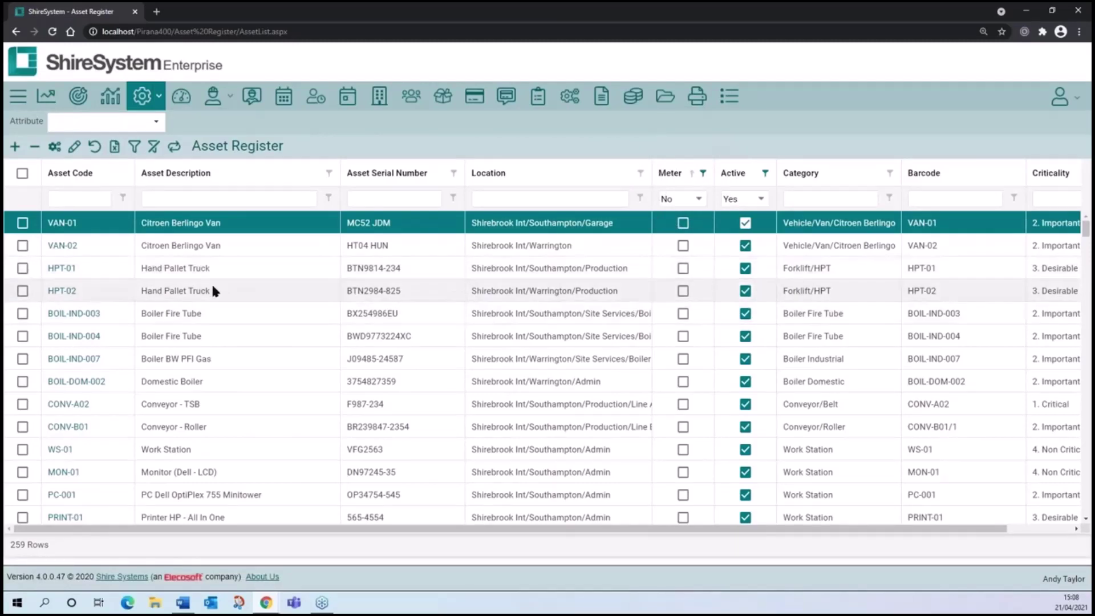
{"action": "left_click", "coordinate": [700, 199]}
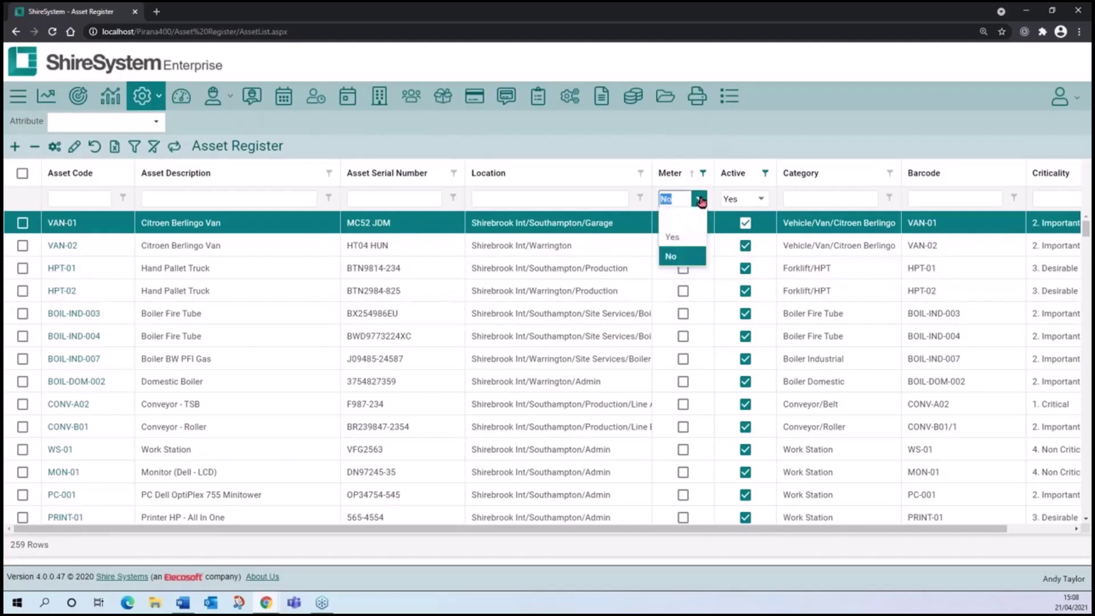
{"action": "left_click", "coordinate": [678, 238]}
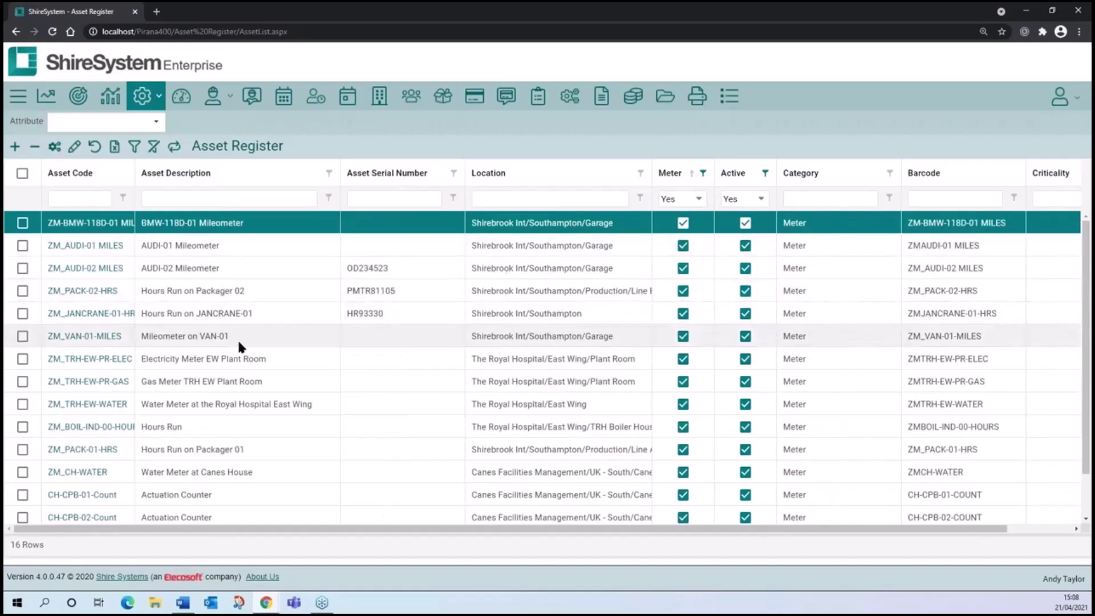
Change the AUDI-02 mileometer's asset code to ZM-AUDI-02 MILES, then save and close the record
{"action": "scroll", "coordinate": [237, 338], "scroll_direction": "down", "scroll_amount": 1}
{"action": "left_click", "coordinate": [83, 220]}
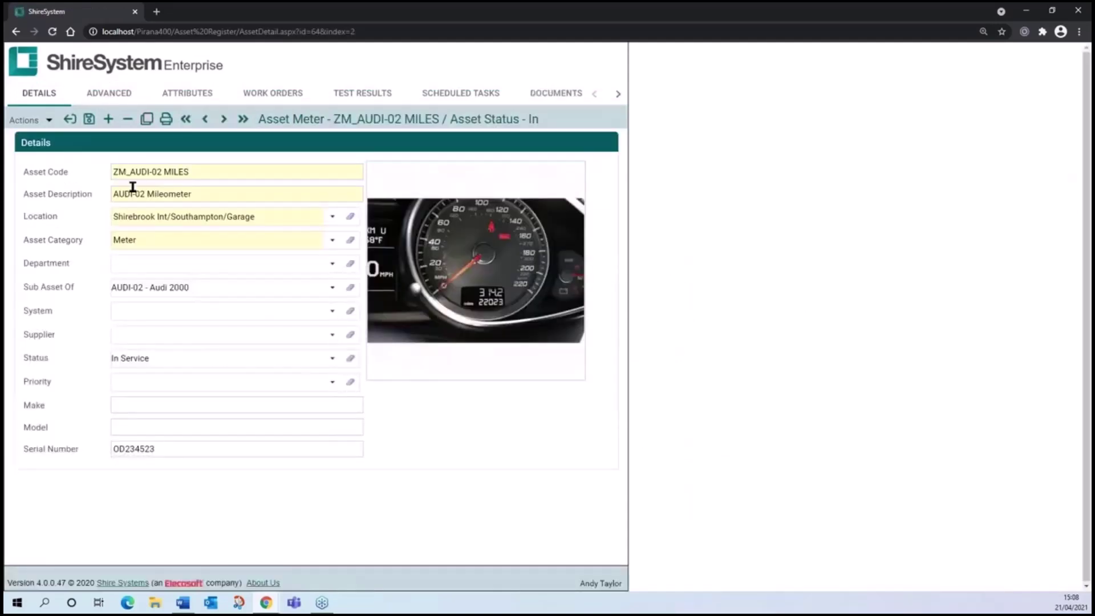
{"action": "left_click", "coordinate": [130, 173]}
{"action": "key", "text": "BackSpace"}
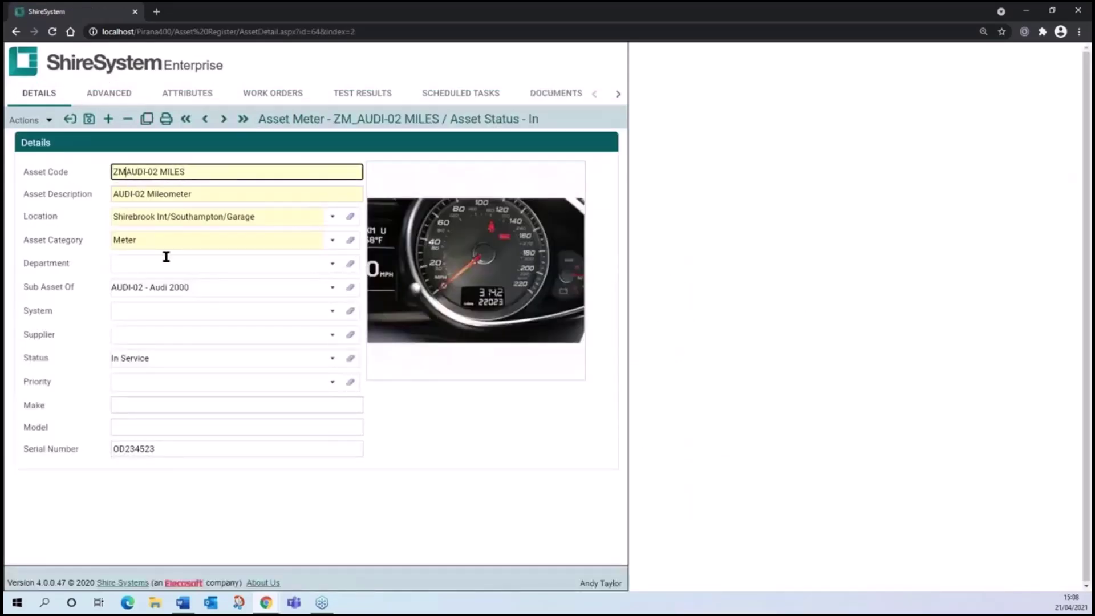
{"action": "type", "text": "-"}
{"action": "left_click", "coordinate": [89, 120]}
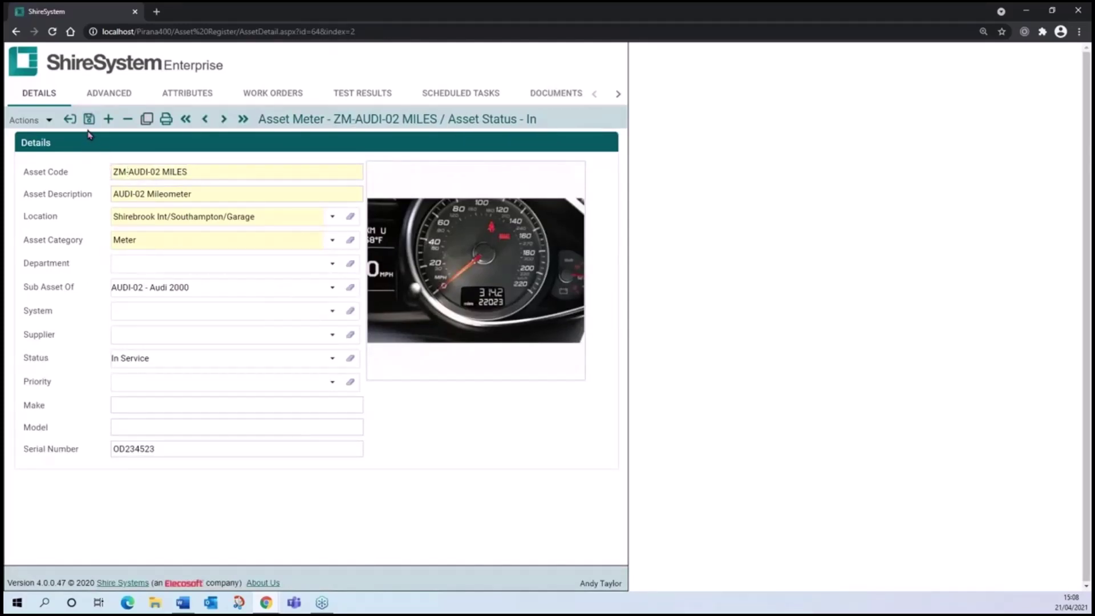
{"action": "left_click", "coordinate": [72, 118]}
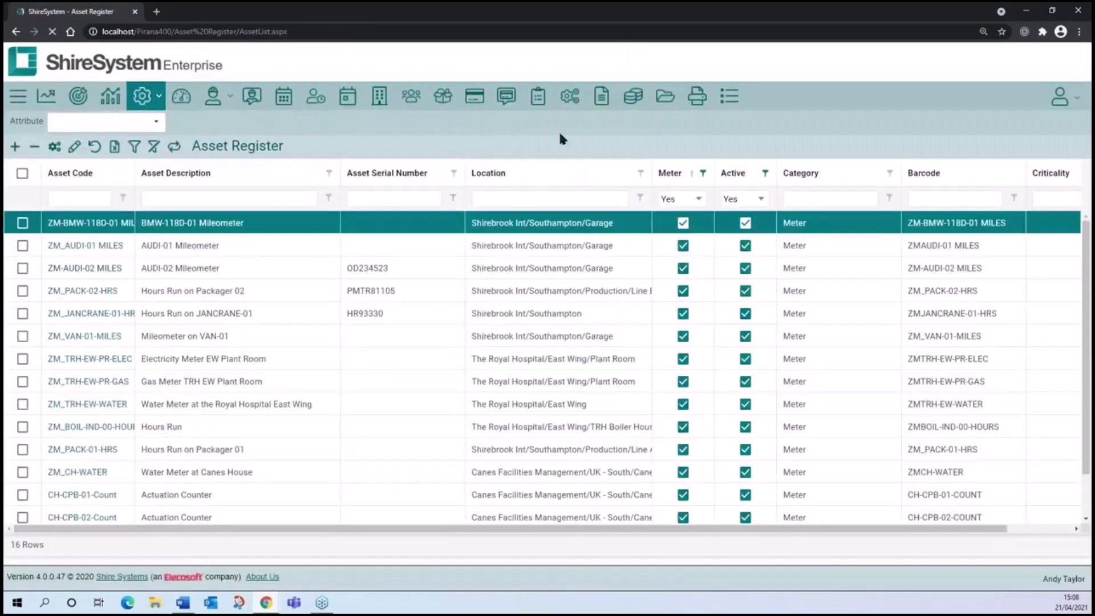
Set the Asset Register's Meter filter back to No
{"action": "left_click", "coordinate": [698, 199]}
{"action": "left_click", "coordinate": [680, 258]}
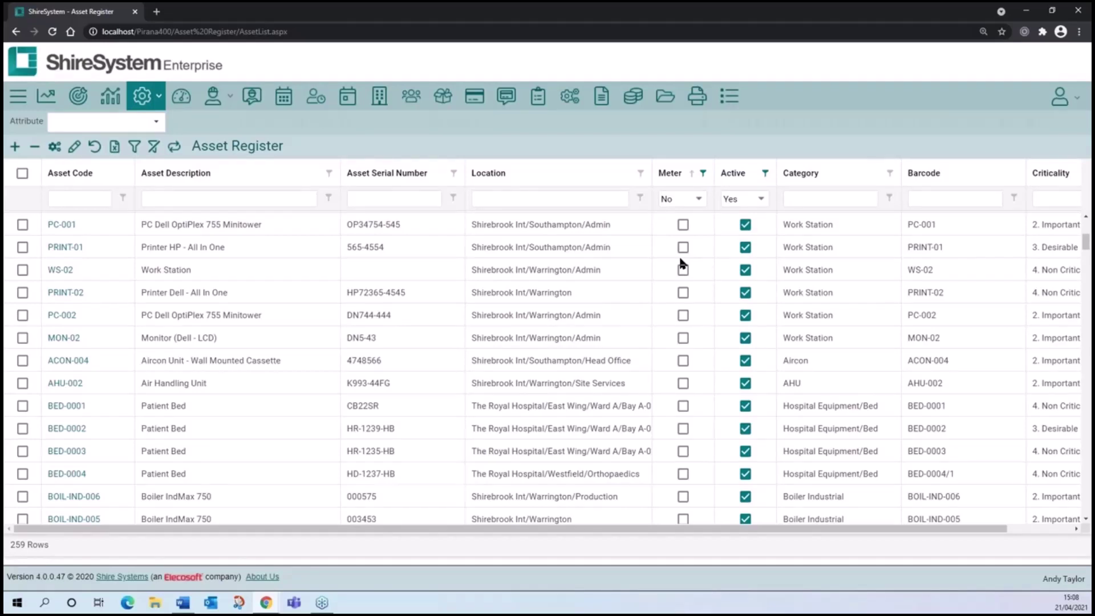
Go back through the home page to the Asset Register, filter asset codes by bmw, and open the meters of BMW330D-01
{"action": "left_click", "coordinate": [104, 69]}
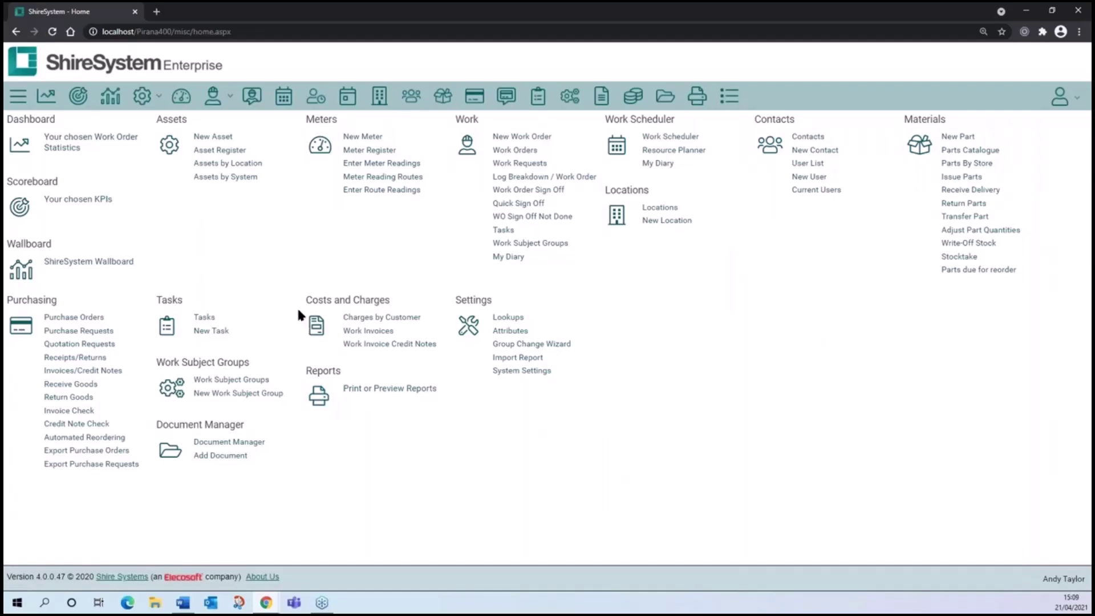
{"action": "left_click", "coordinate": [142, 97]}
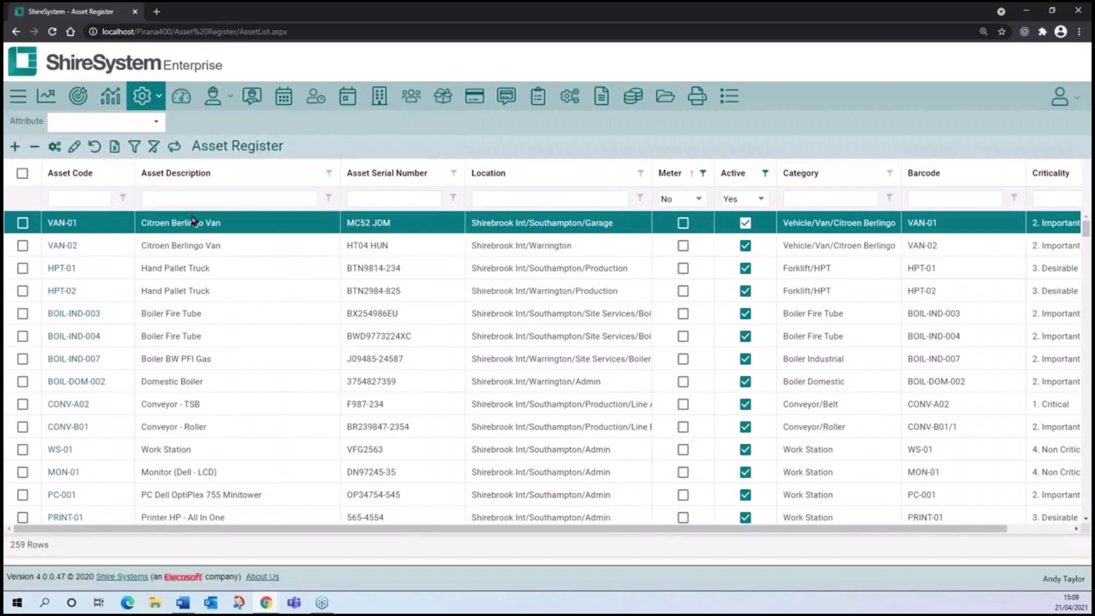
{"action": "left_click", "coordinate": [79, 199]}
{"action": "type", "text": "bmw"}
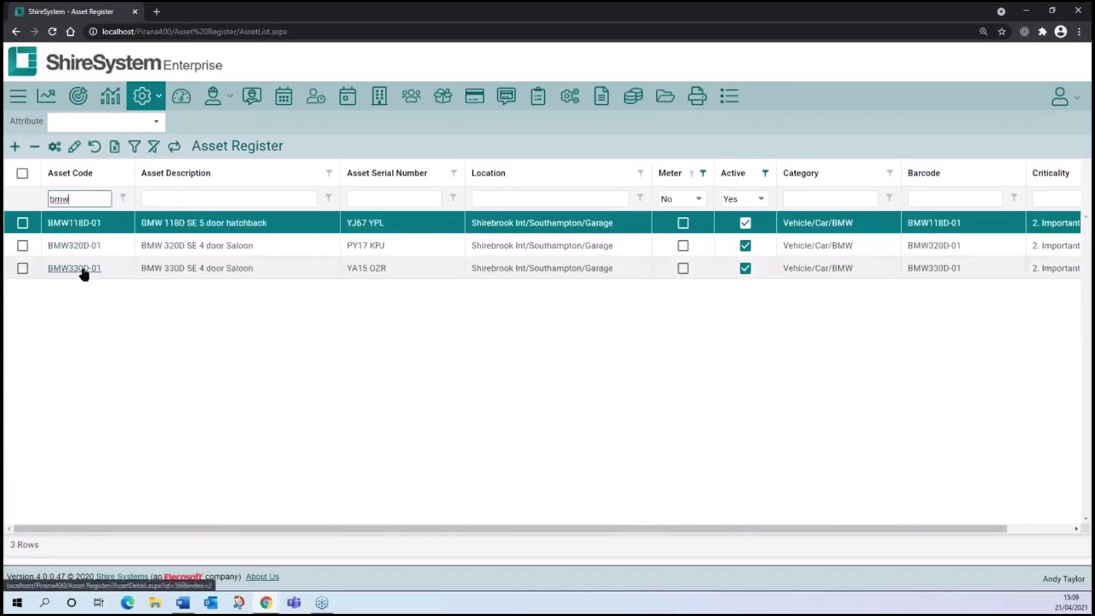
{"action": "left_click", "coordinate": [83, 270]}
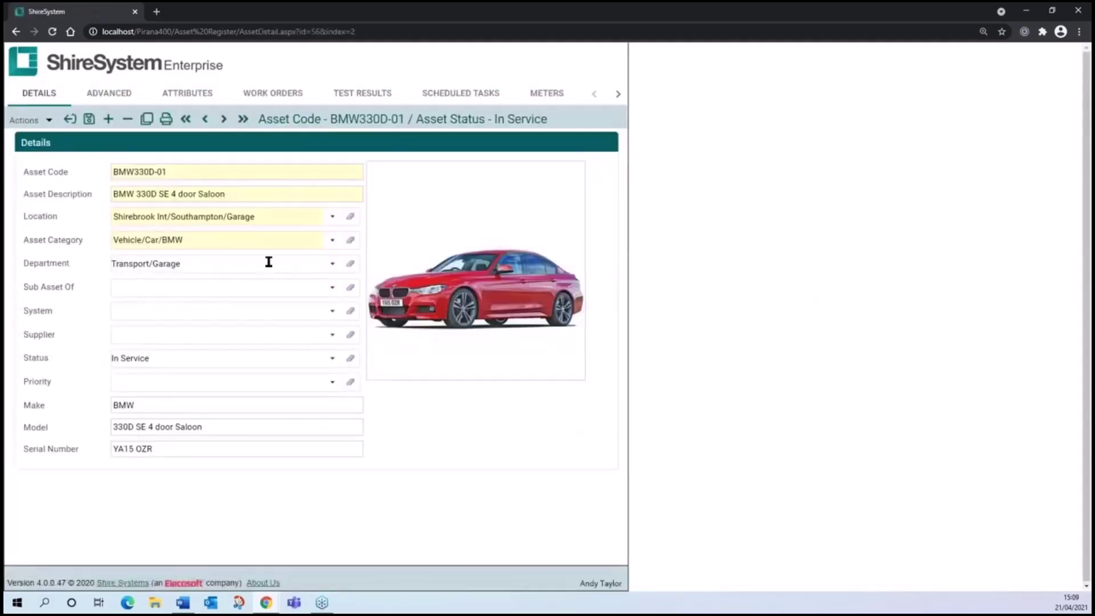
{"action": "left_click", "coordinate": [538, 94]}
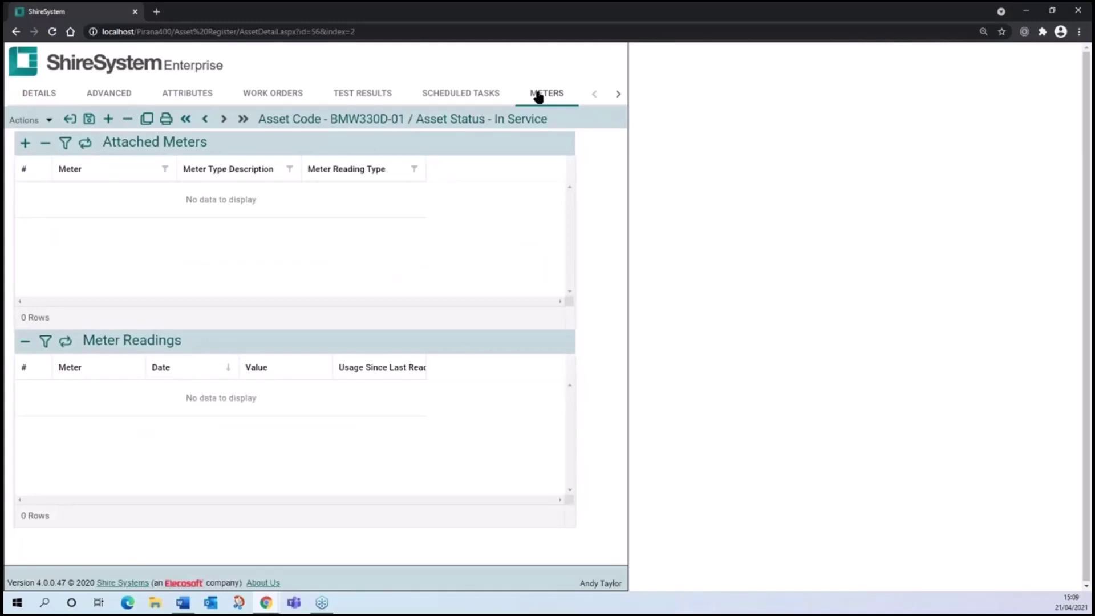
Start a new attached meter for the asset with the meter code ZM-BMW330D-01-Miles
{"action": "left_click", "coordinate": [23, 144]}
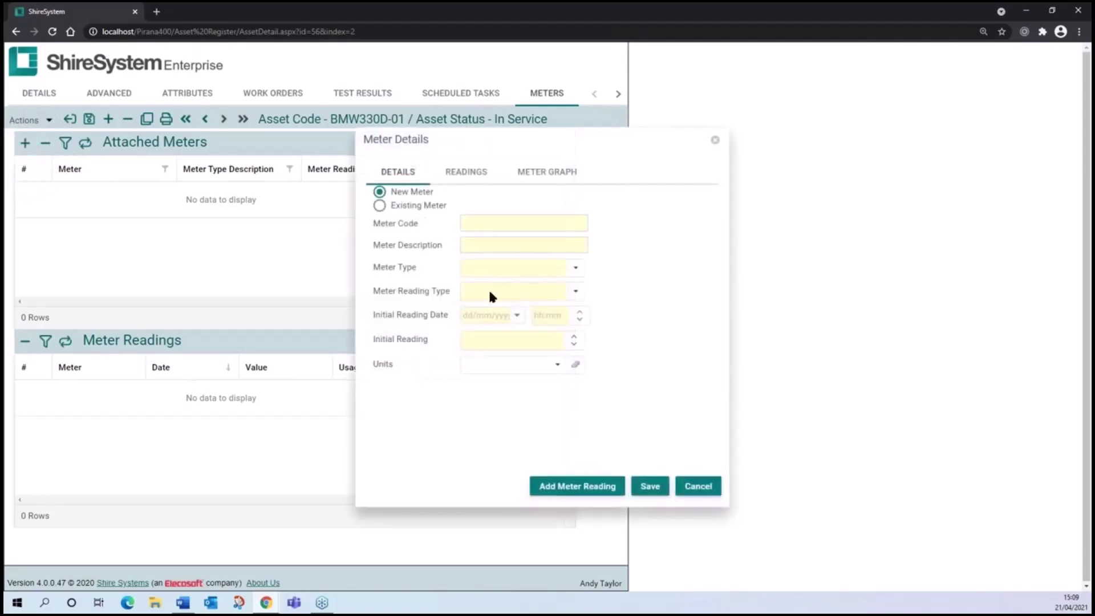
{"action": "left_click", "coordinate": [514, 220]}
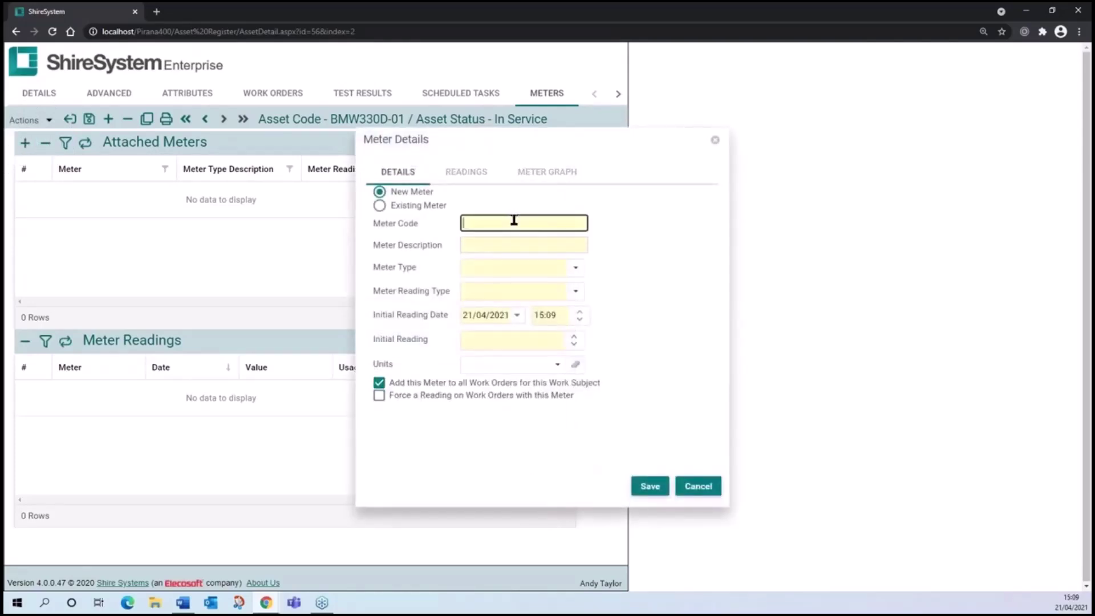
{"action": "type", "text": "ZM"}
{"action": "type", "text": "-"}
{"action": "type", "text": "BMW330D-01-"}
{"action": "type", "text": "Miles"}
Enter "Mileometer on BMW330d" as the new meter's description
{"action": "left_click", "coordinate": [514, 244]}
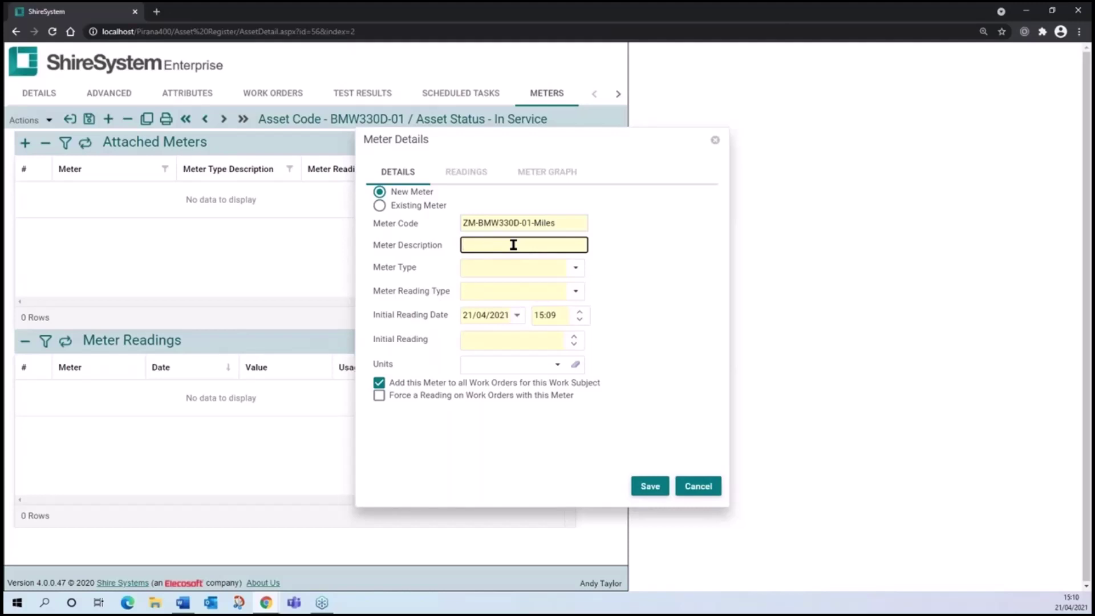
{"action": "type", "text": "Mileomete"}
{"action": "type", "text": "r in"}
{"action": "type", "text": " BMW"}
{"action": "type", "text": "330d"}
Set the meter type to Mileometer and the meter reading type to Usage - Continuous
{"action": "left_click", "coordinate": [576, 268]}
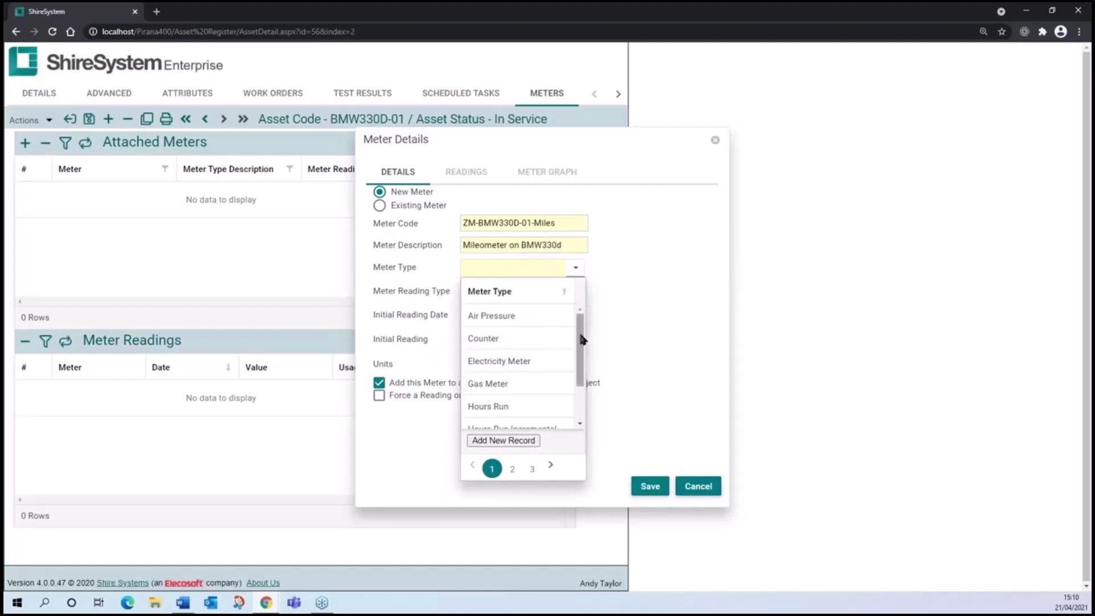
{"action": "left_click_drag", "start_coordinate": [584, 330], "coordinate": [586, 383]}
{"action": "left_click", "coordinate": [502, 415]}
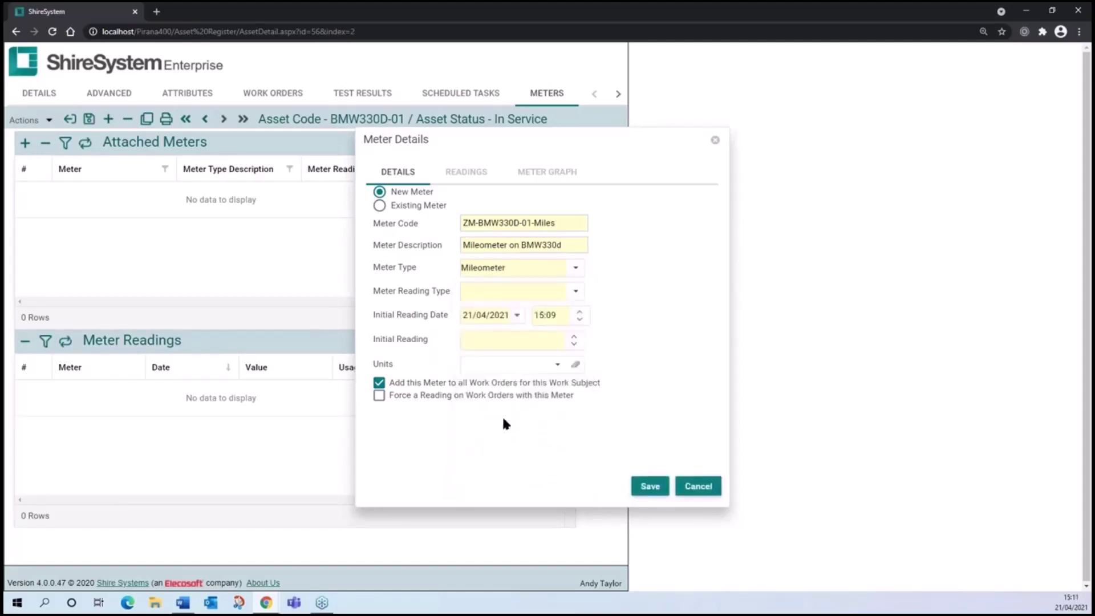
{"action": "left_click", "coordinate": [577, 293]}
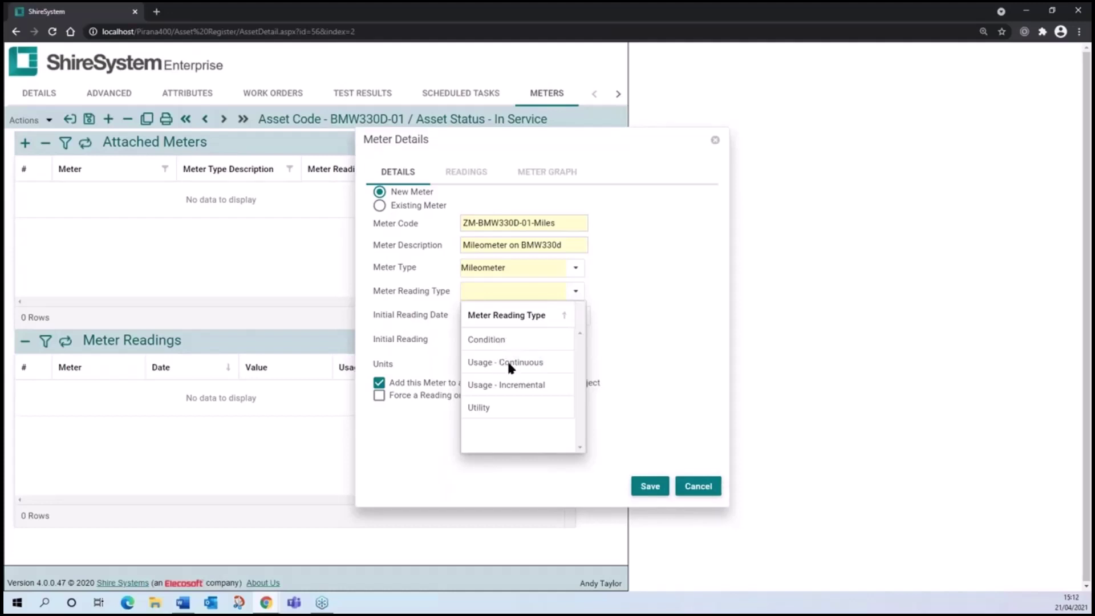
{"action": "left_click", "coordinate": [507, 361]}
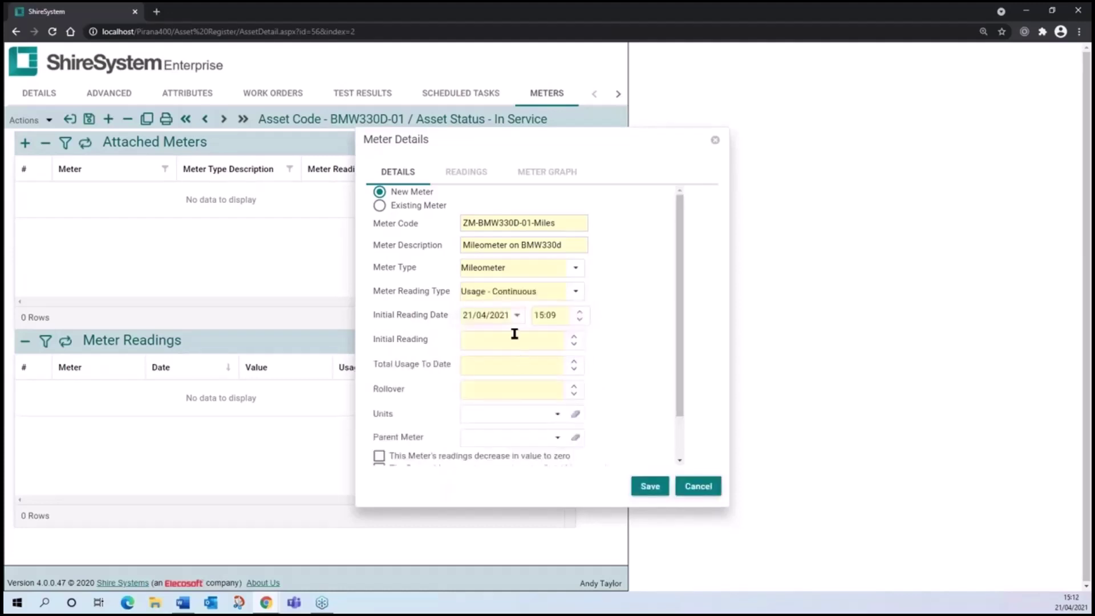
Set the meter's initial reading date to 01/04/2021 at 09:00
{"action": "left_click", "coordinate": [517, 315]}
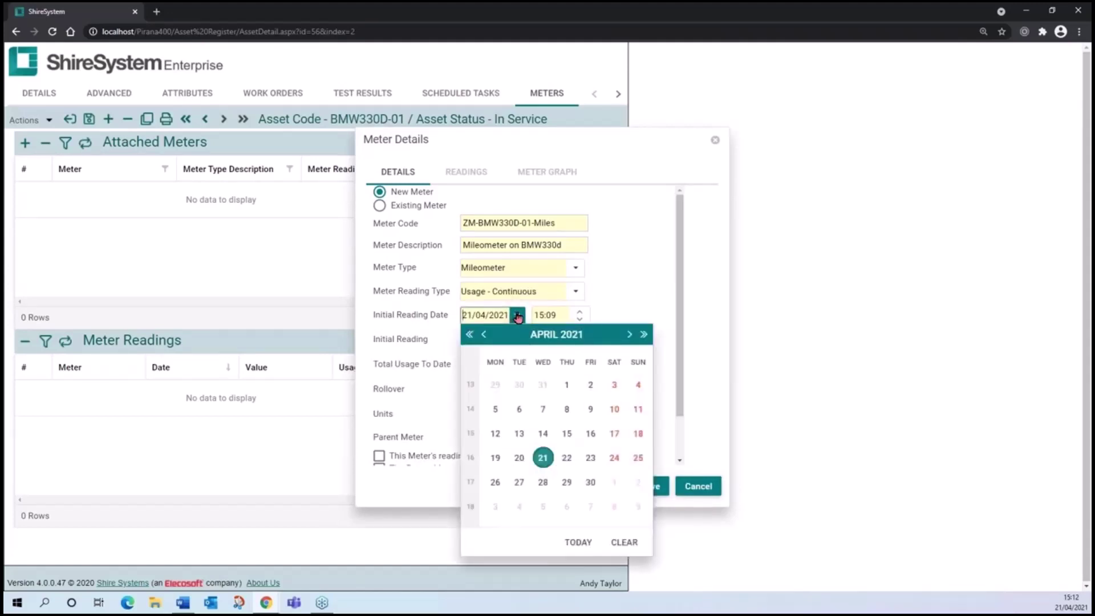
{"action": "left_click", "coordinate": [566, 388]}
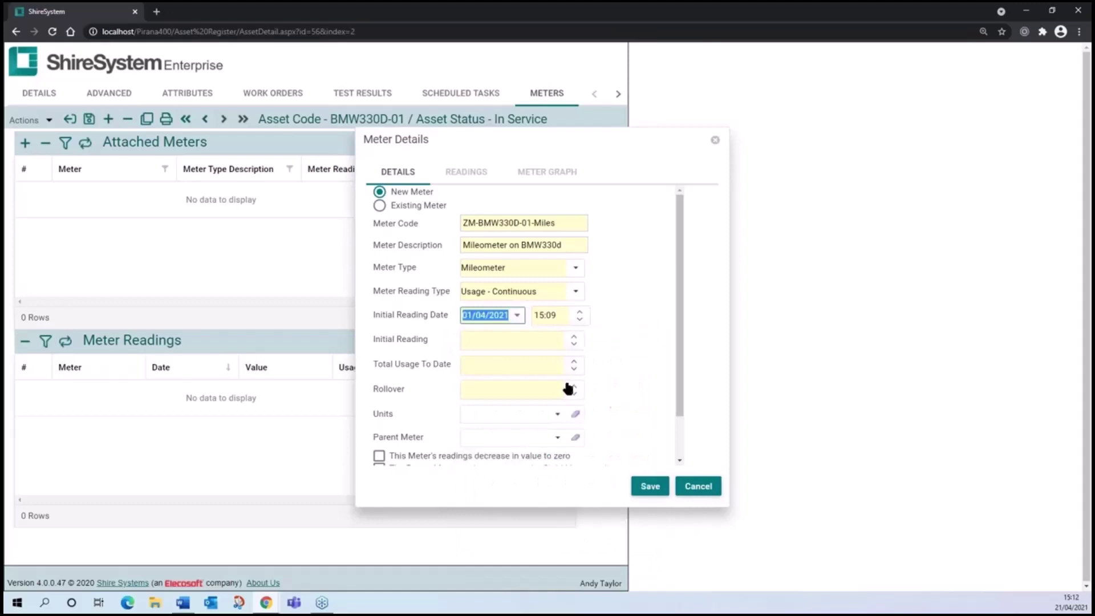
{"action": "left_click", "coordinate": [556, 316]}
{"action": "type", "text": "09:00"}
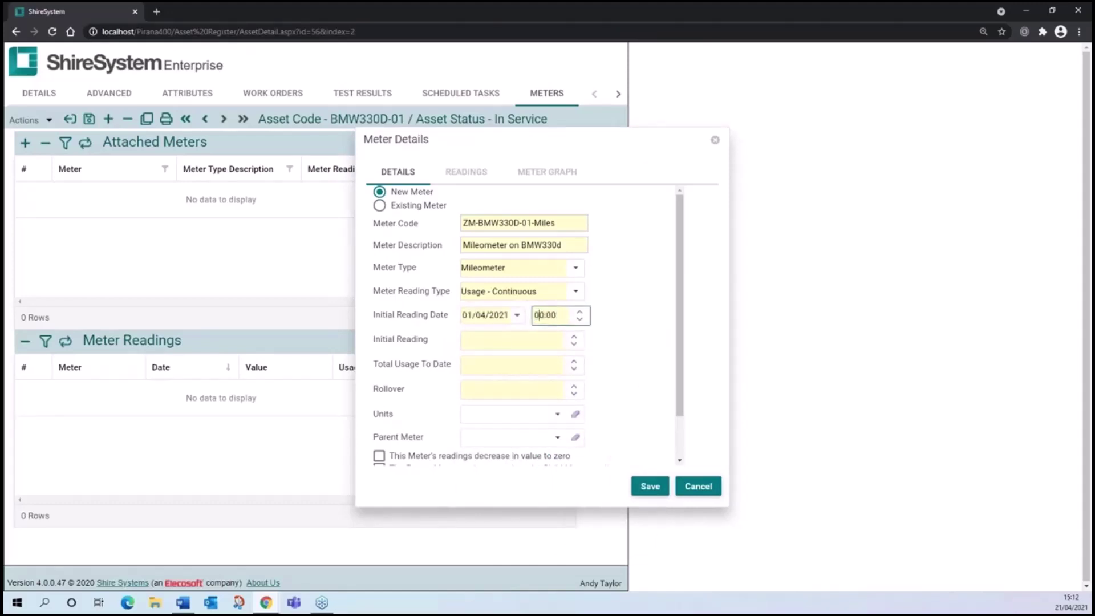
Enter 12896 for both the initial reading and the total usage to date, with a rollover of 1000000
{"action": "left_click", "coordinate": [508, 338]}
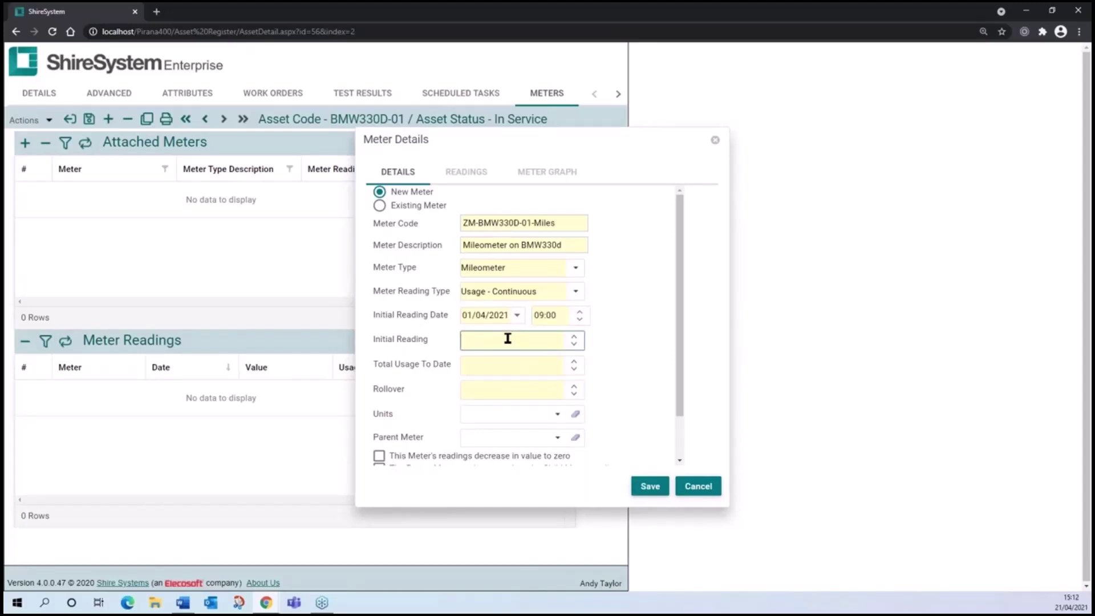
{"action": "type", "text": "12896"}
{"action": "left_click", "coordinate": [508, 365]}
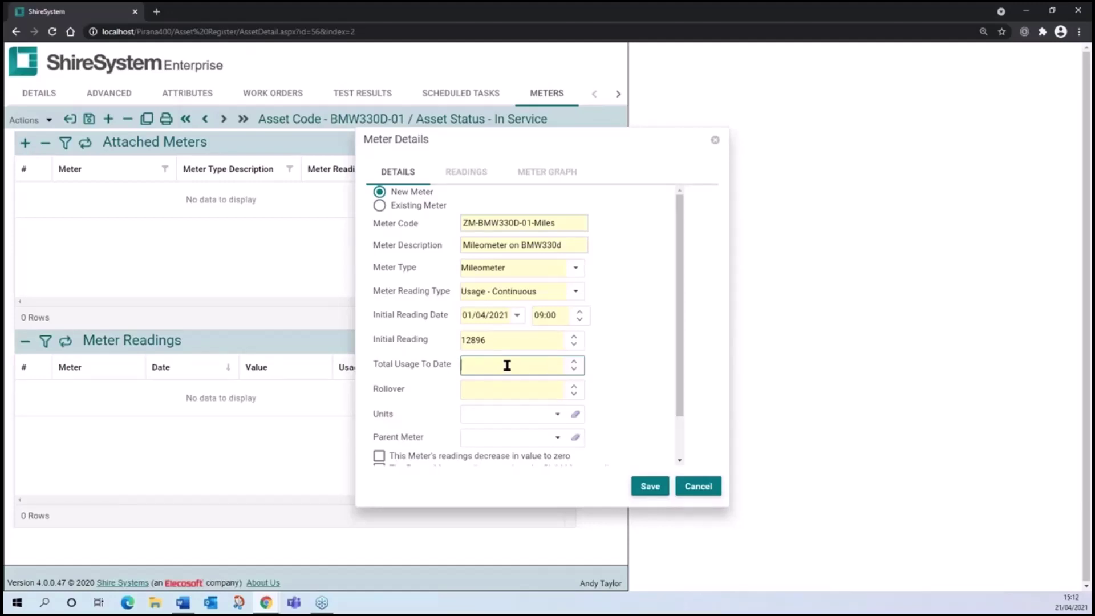
{"action": "type", "text": "12896"}
{"action": "left_click", "coordinate": [519, 394]}
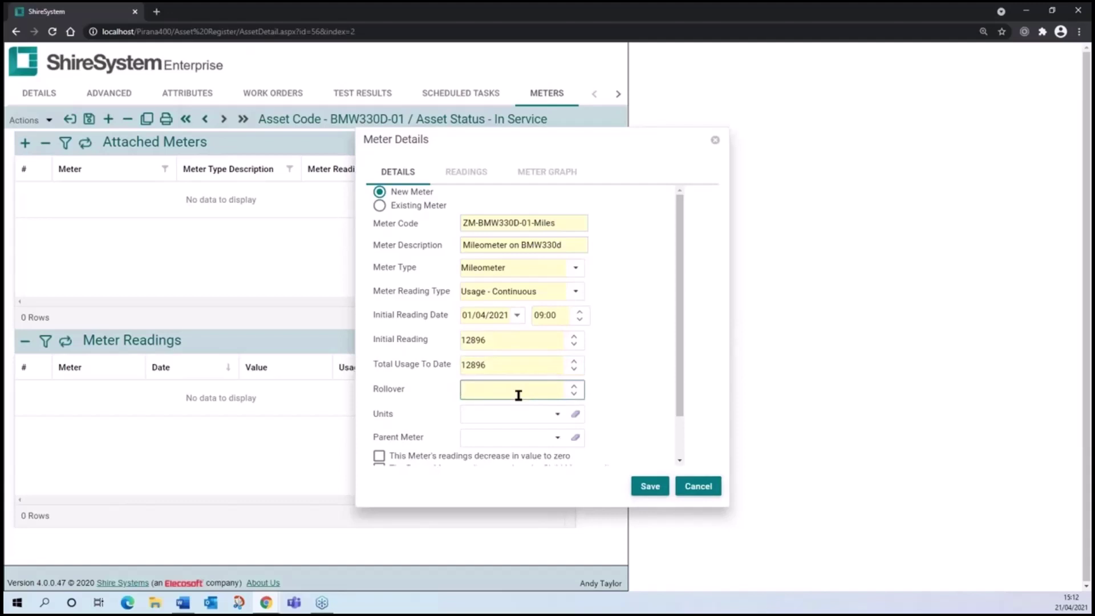
{"action": "type", "text": "1000000"}
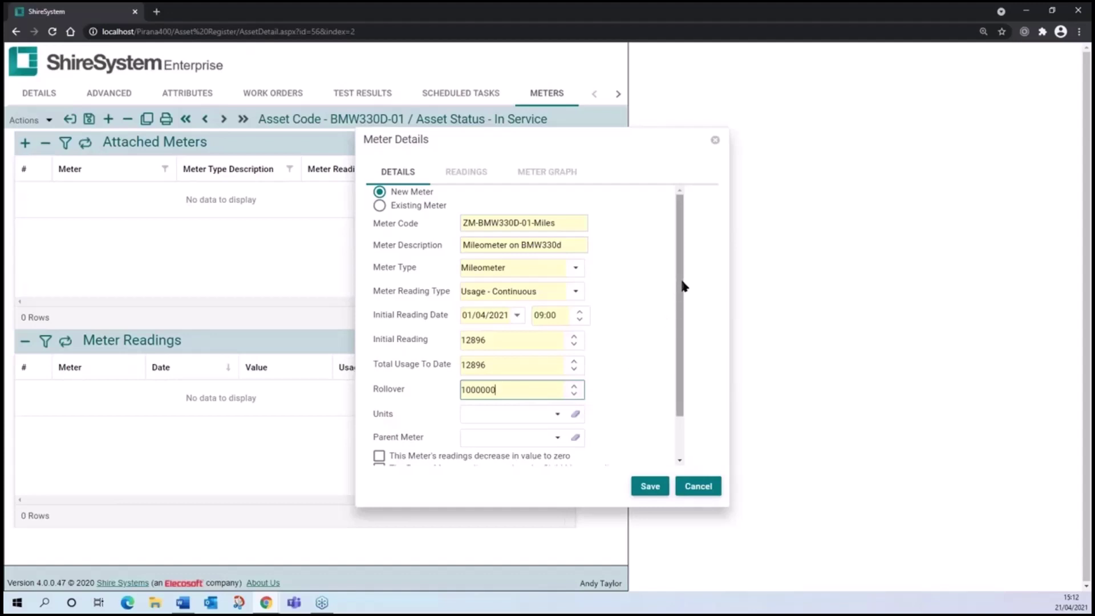
Set the meter's units to Miles and save the new meter
{"action": "scroll", "coordinate": [685, 286], "scroll_direction": "down", "scroll_amount": 2}
{"action": "left_click", "coordinate": [558, 365]}
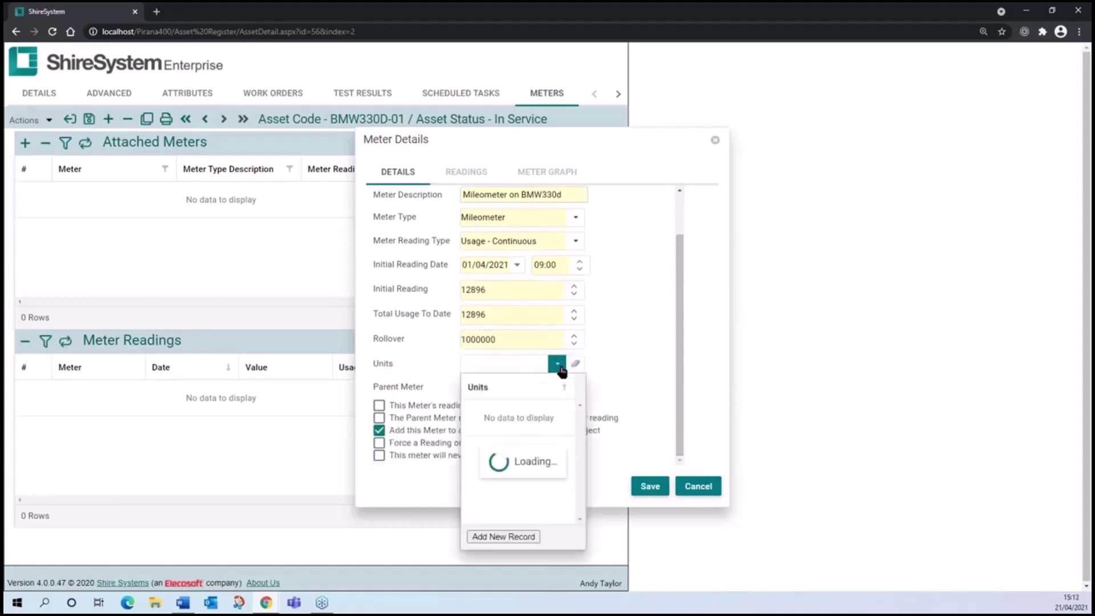
{"action": "scroll", "coordinate": [545, 429], "scroll_direction": "down", "scroll_amount": 2}
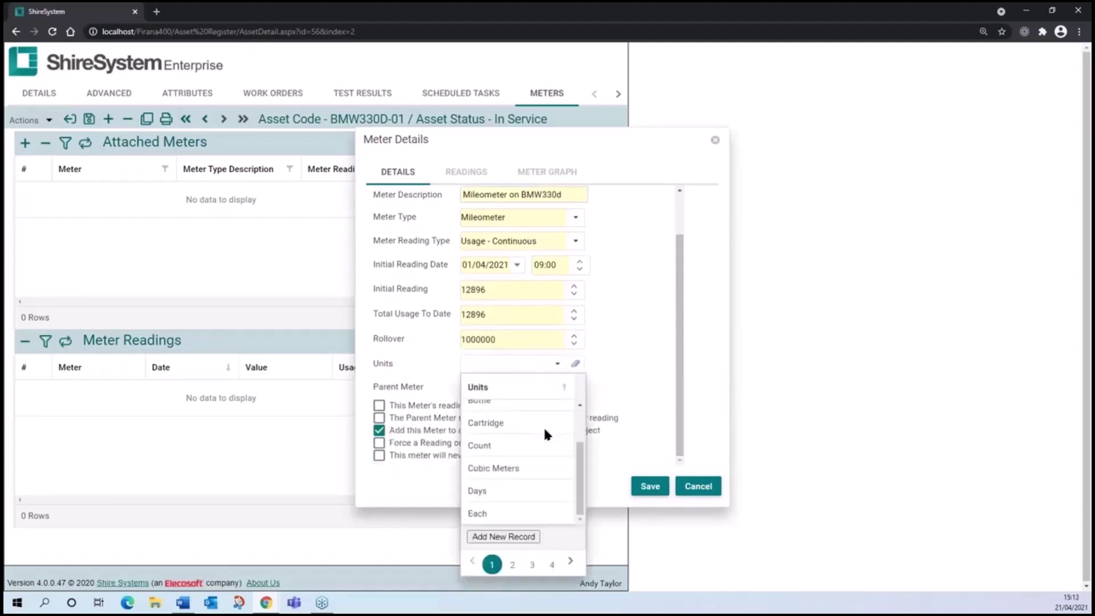
{"action": "left_click", "coordinate": [512, 565]}
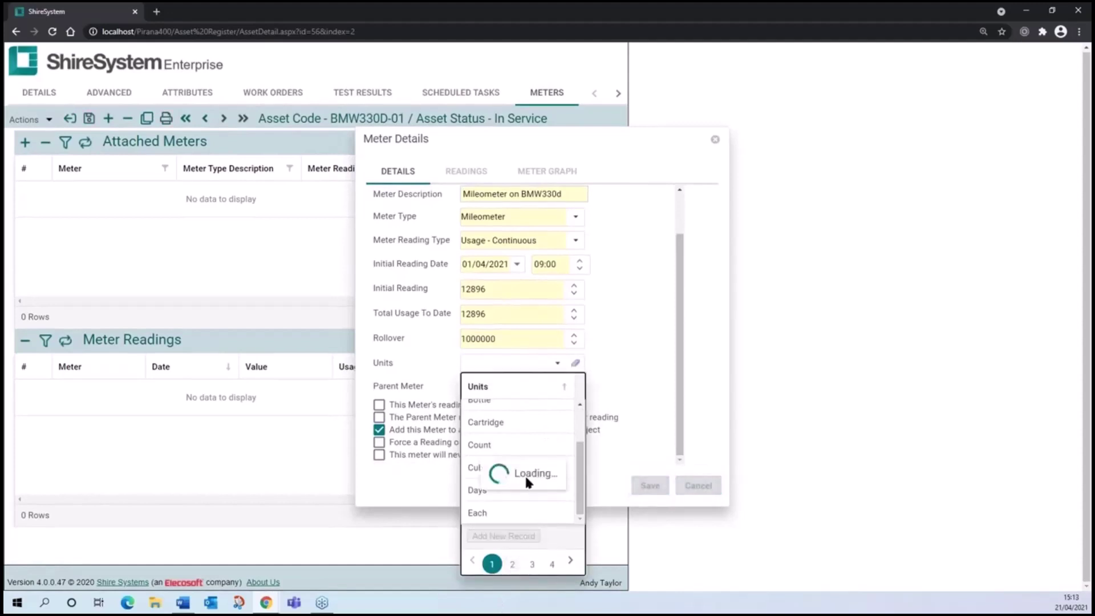
{"action": "scroll", "coordinate": [512, 484], "scroll_direction": "down", "scroll_amount": 2}
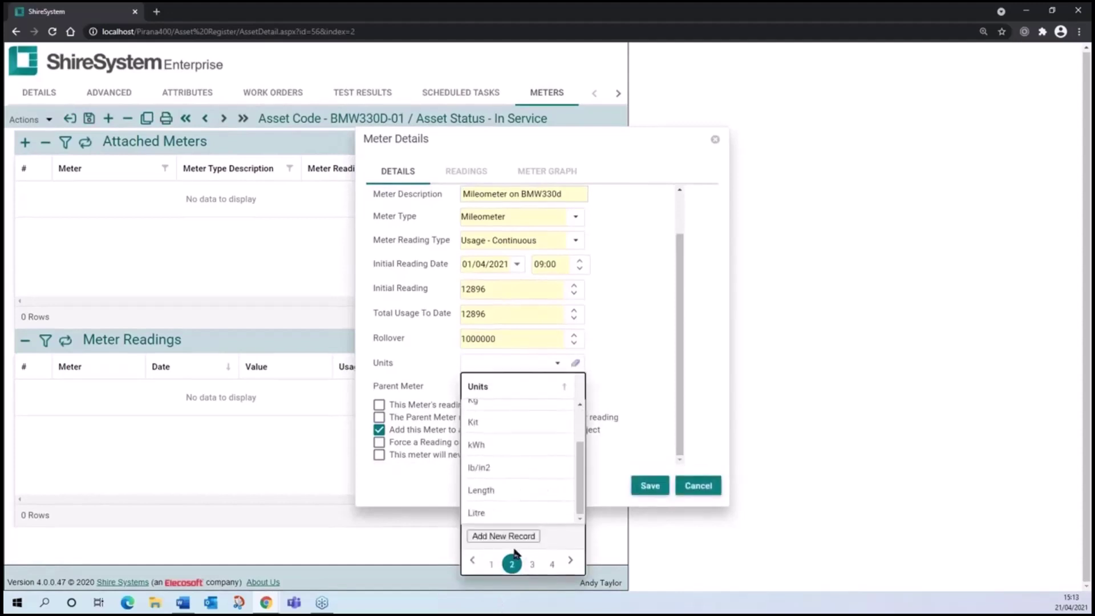
{"action": "left_click", "coordinate": [532, 564]}
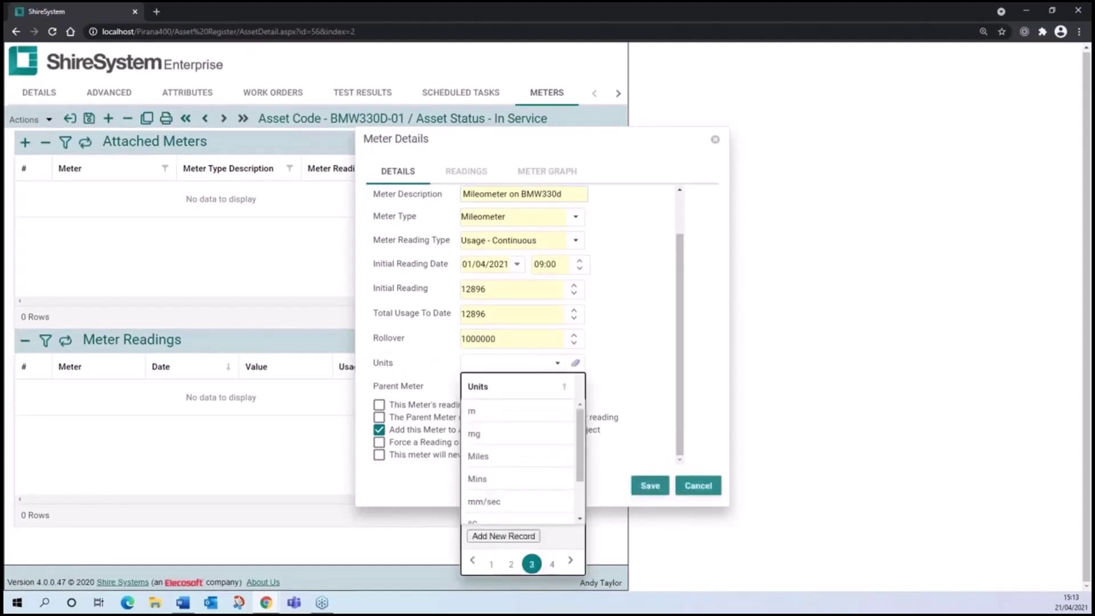
{"action": "left_click", "coordinate": [491, 455]}
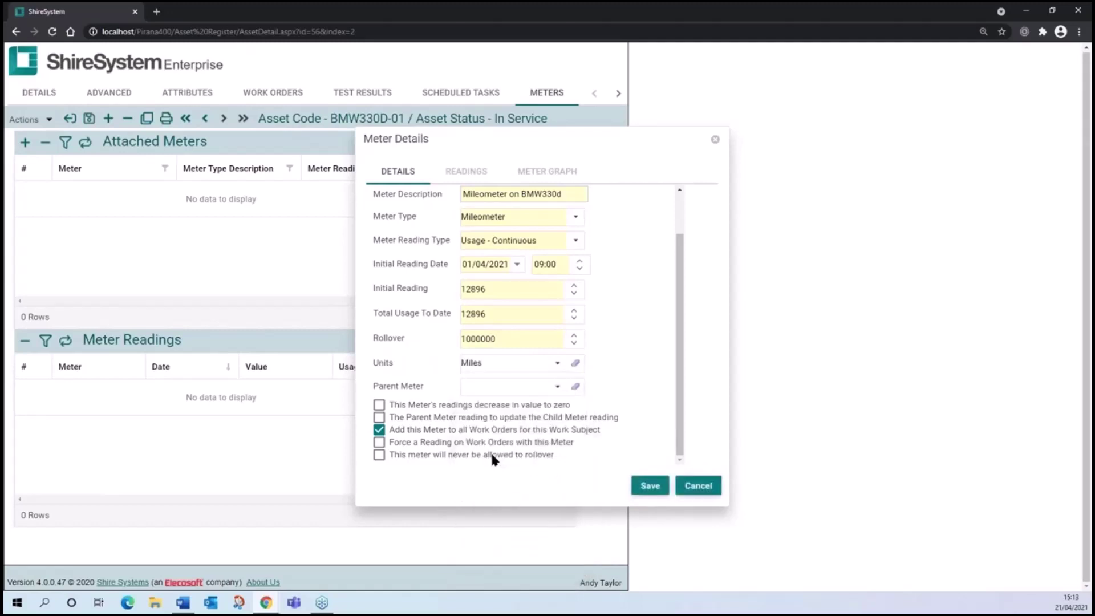
{"action": "left_click", "coordinate": [650, 486]}
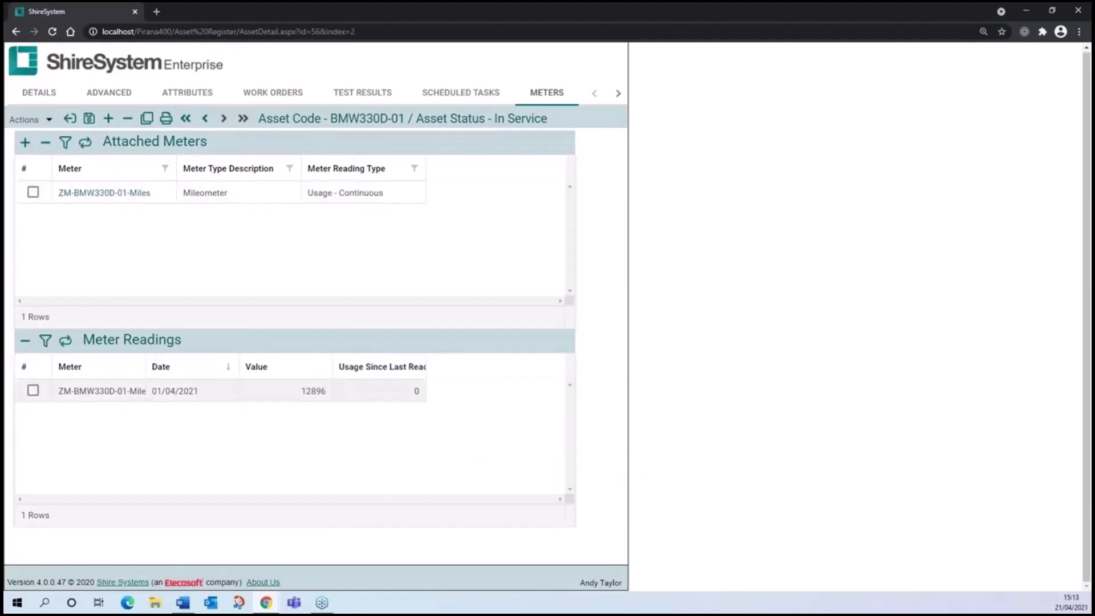
Open the ZM-BMW330D-01-Miles meter and view its readings and meter graph
{"action": "left_click", "coordinate": [107, 195]}
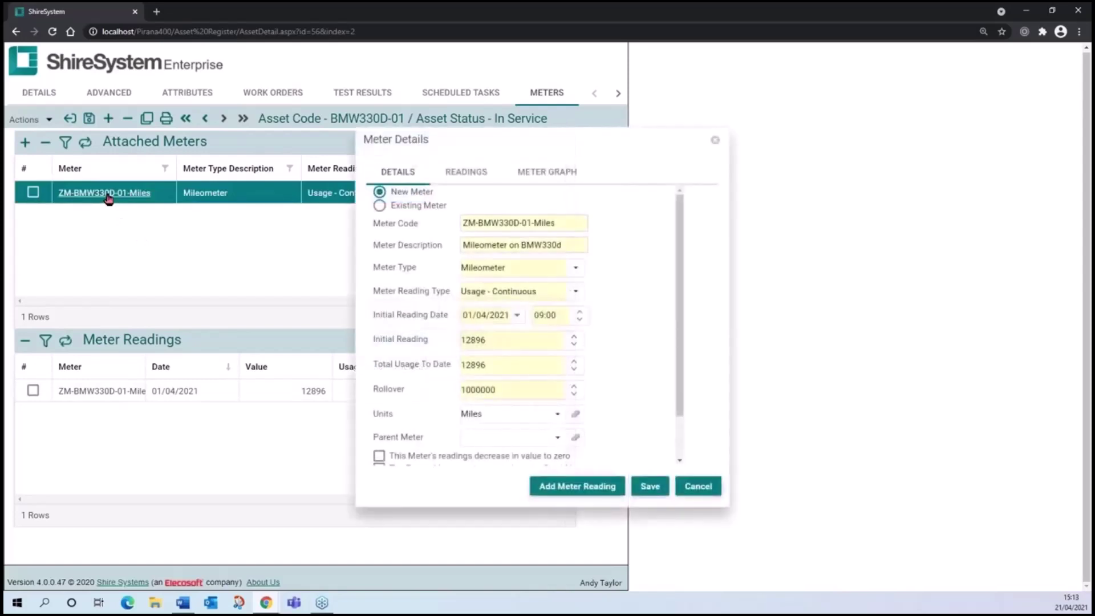
{"action": "left_click", "coordinate": [460, 174]}
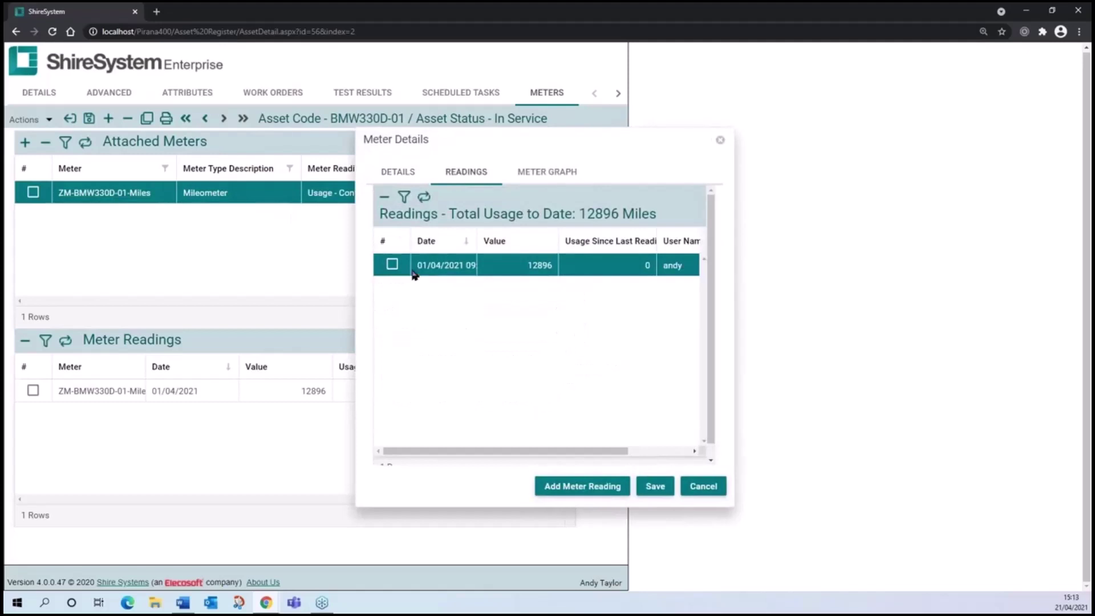
{"action": "left_click", "coordinate": [548, 174]}
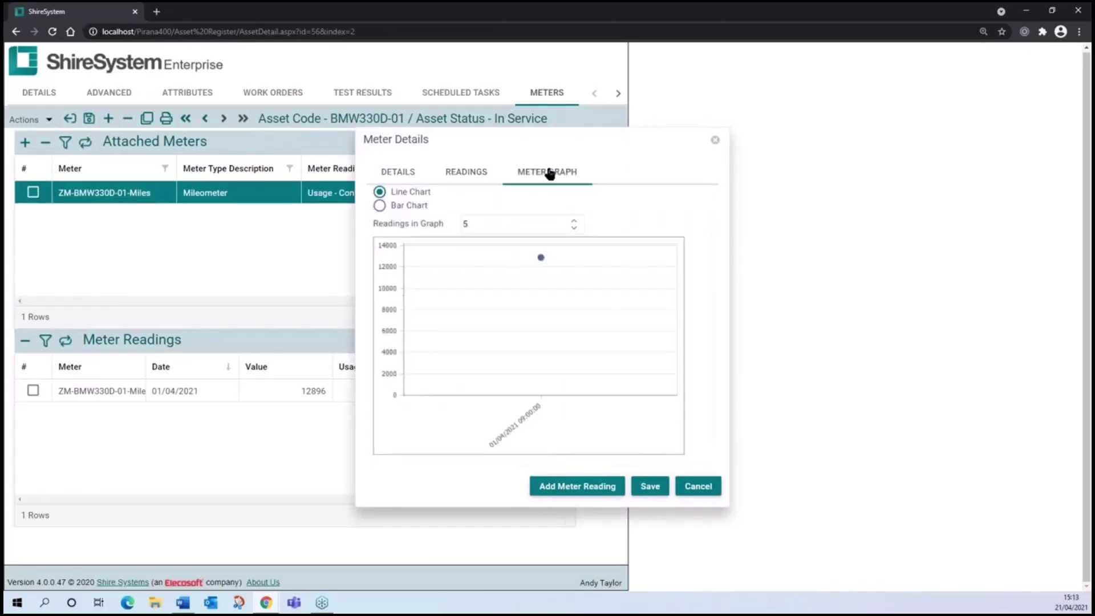
Add a meter reading of 12999 dated 02/04/2021, then save the reading and the meter details
{"action": "left_click", "coordinate": [602, 490]}
{"action": "left_click", "coordinate": [576, 488]}
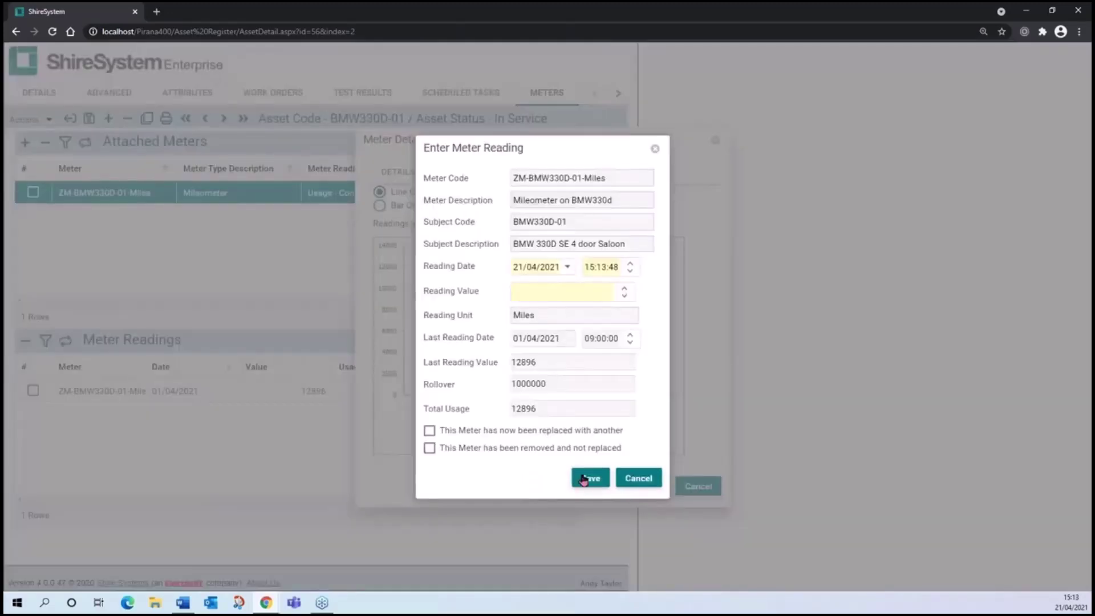
{"action": "left_click", "coordinate": [572, 270]}
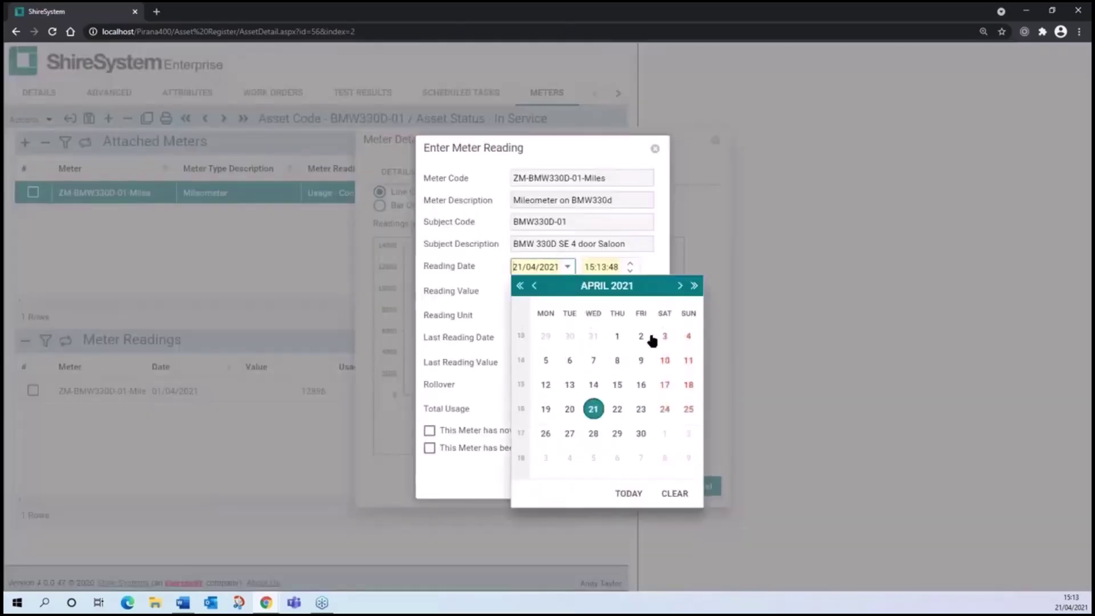
{"action": "left_click", "coordinate": [637, 336]}
{"action": "left_click", "coordinate": [562, 292]}
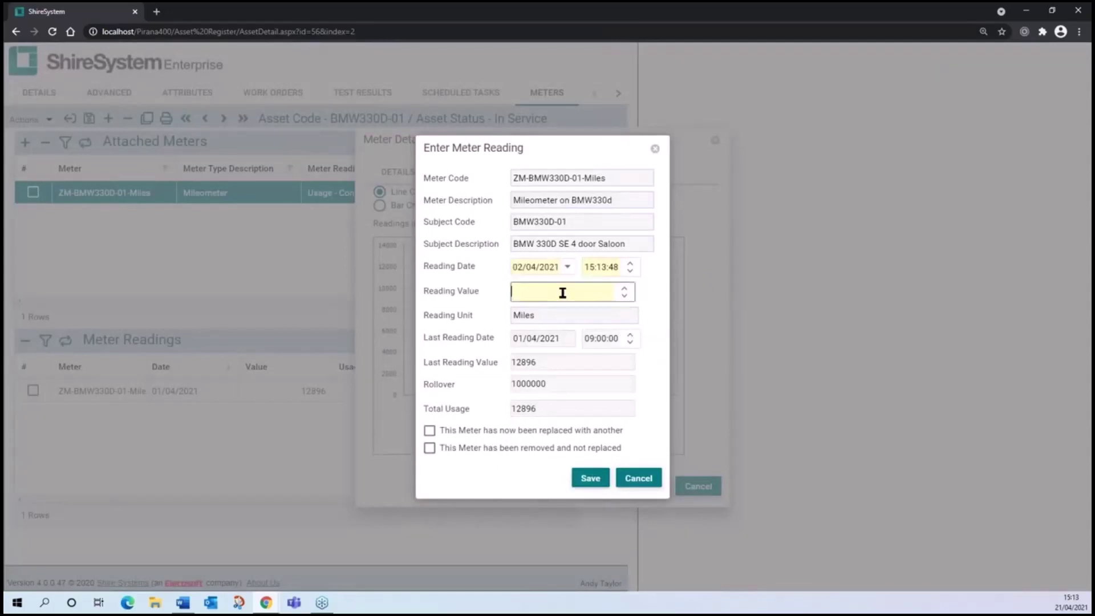
{"action": "type", "text": "12999"}
{"action": "left_click", "coordinate": [591, 479]}
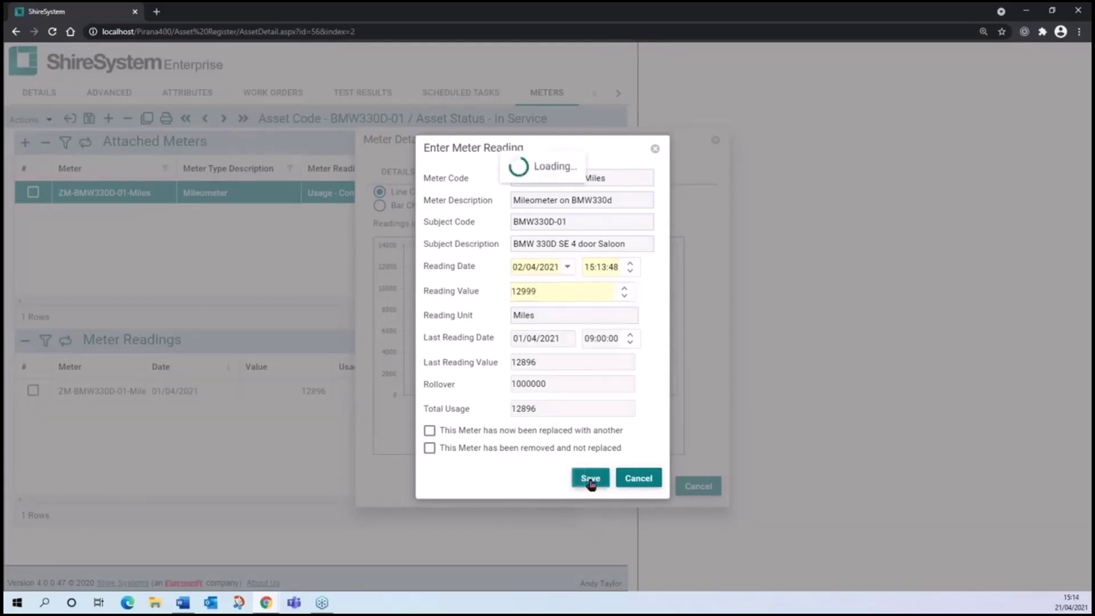
{"action": "left_click", "coordinate": [590, 482]}
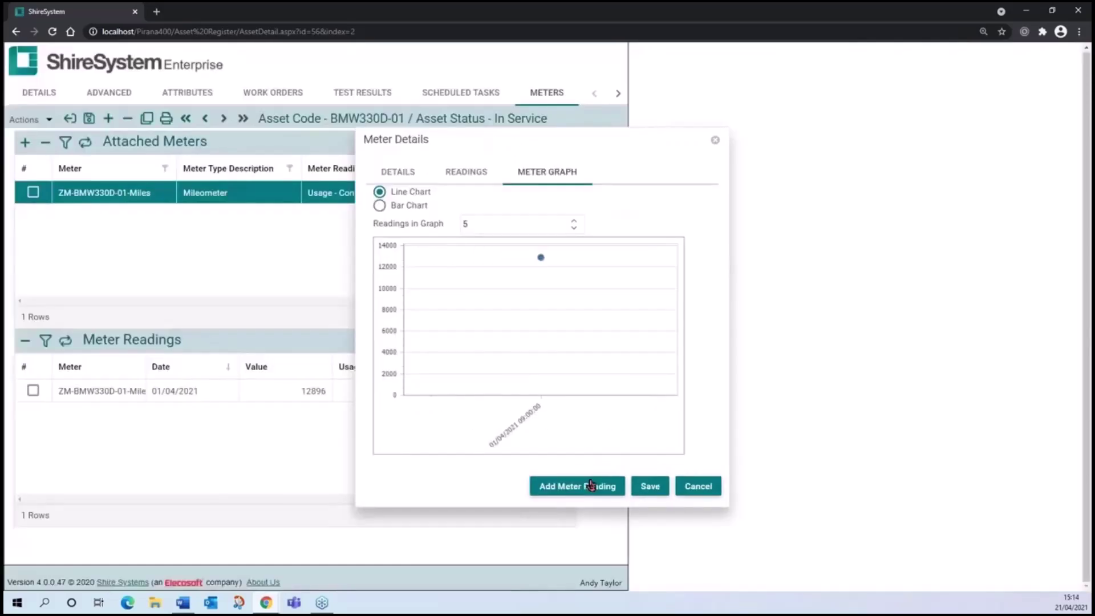
{"action": "left_click", "coordinate": [655, 491]}
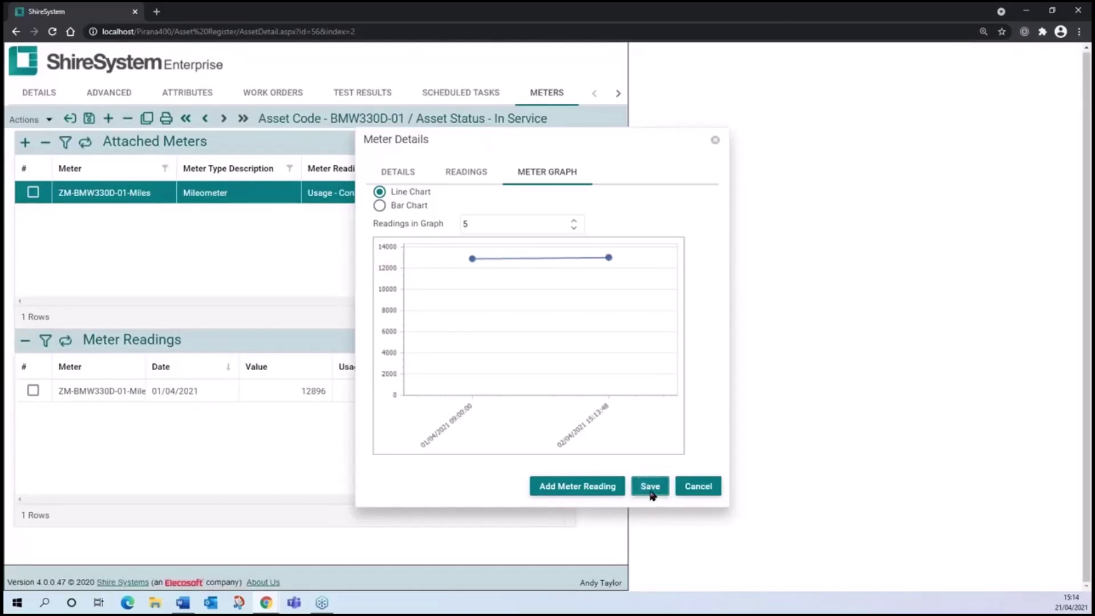
Save the meter details and open the list of meter reading routes
{"action": "left_click", "coordinate": [650, 491]}
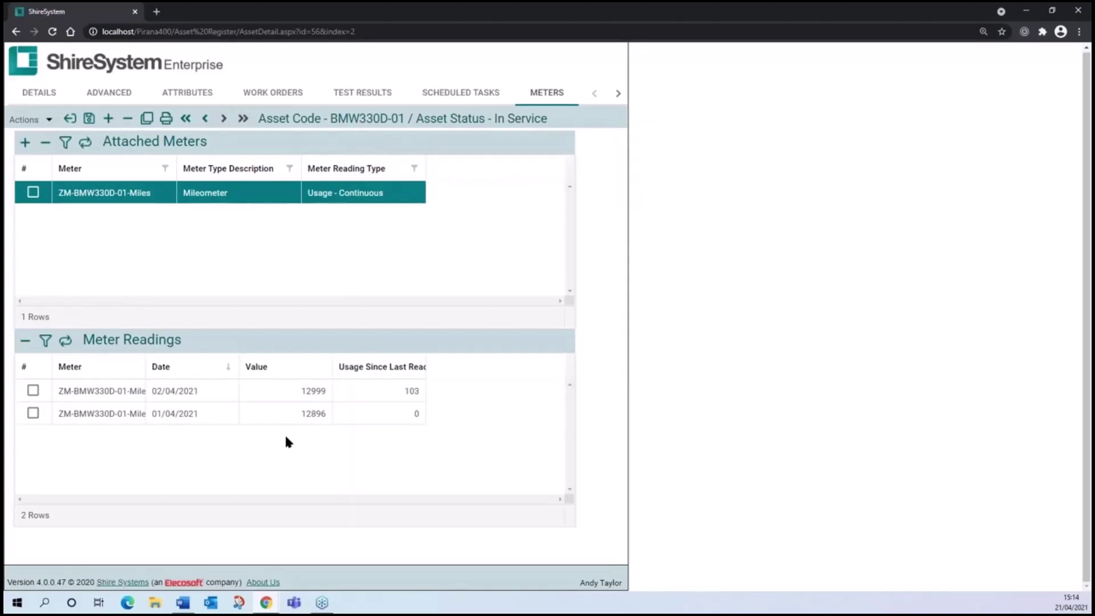
{"action": "left_click", "coordinate": [126, 64]}
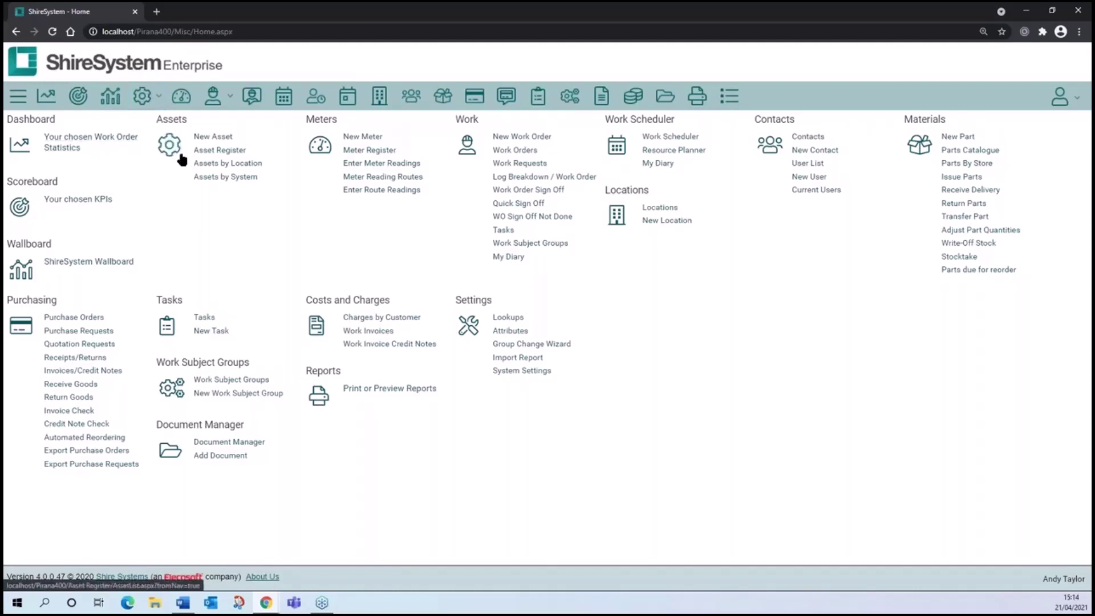
{"action": "left_click", "coordinate": [388, 181]}
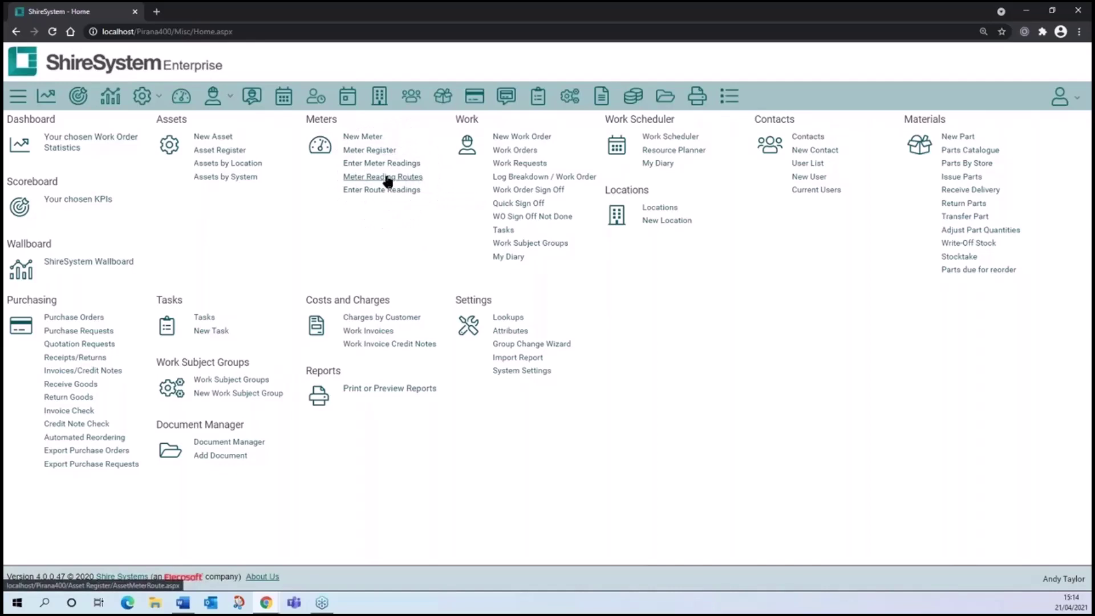
{"action": "left_click", "coordinate": [387, 181]}
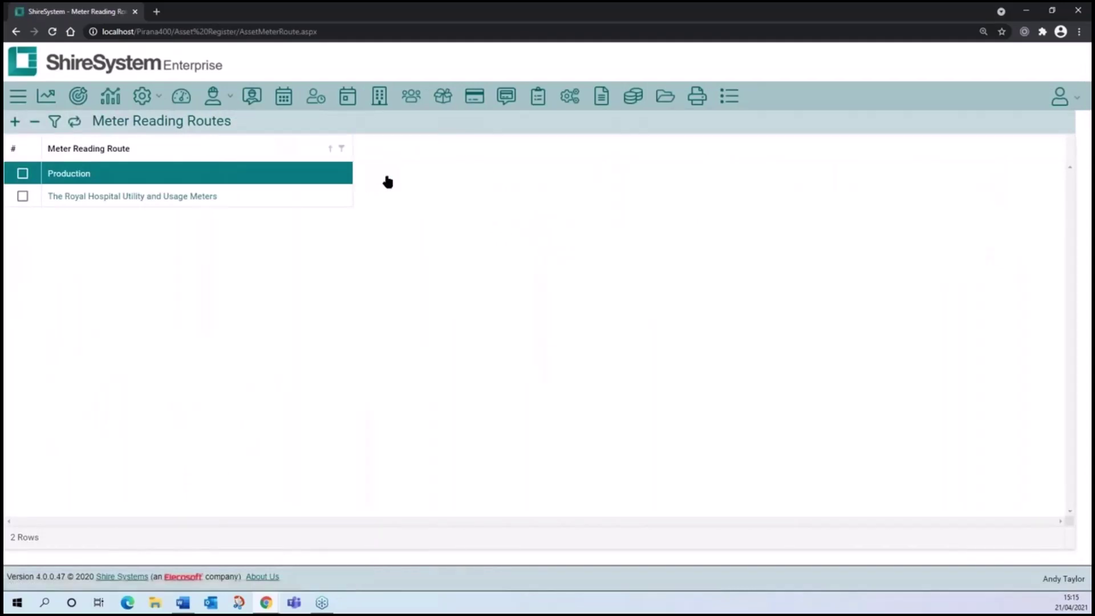
Create a new meter reading route named "Southampton cars" and save it
{"action": "left_click", "coordinate": [14, 123]}
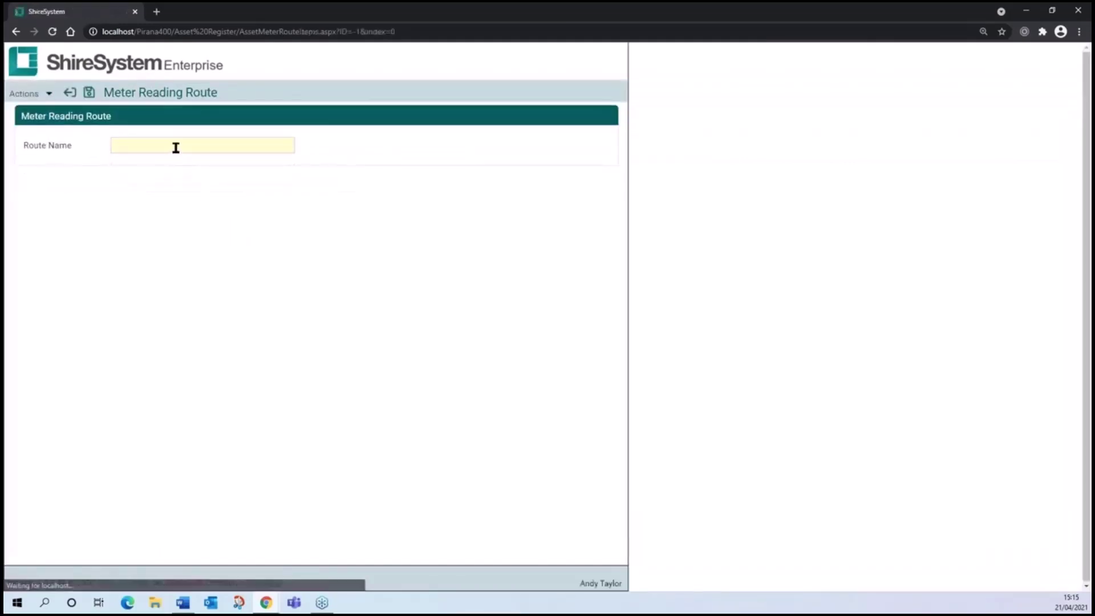
{"action": "type", "text": "Soi"}
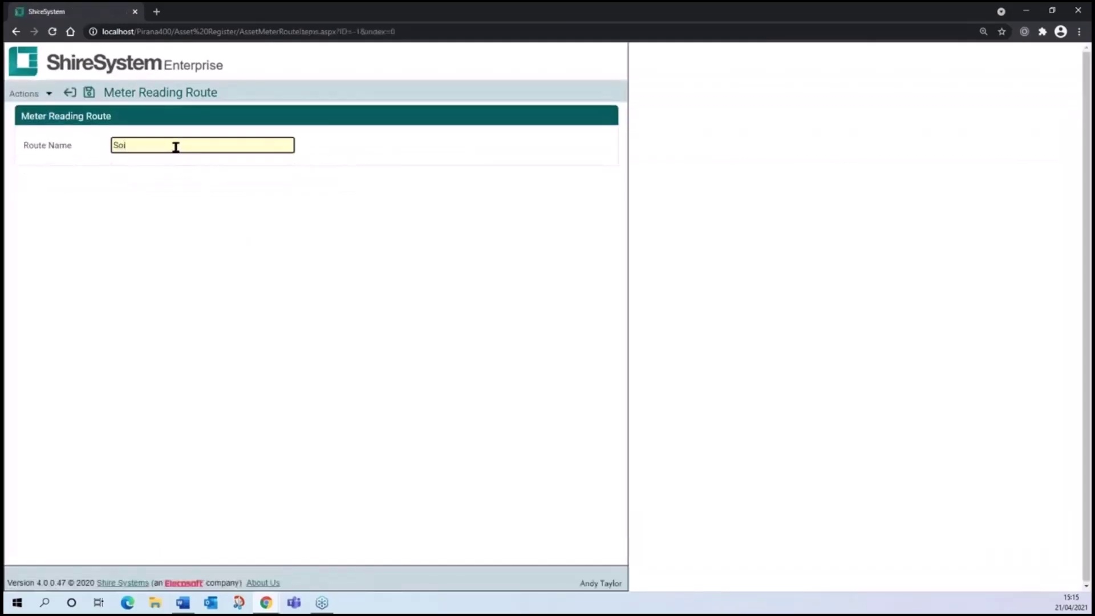
{"action": "key", "text": "BackSpace"}
{"action": "type", "text": "utjham"}
{"action": "key", "text": "BackSpace"}
{"action": "key", "text": "BackSpace"}
{"action": "key", "text": "BackSpace"}
{"action": "key", "text": "BackSpace"}
{"action": "type", "text": "hampton cars"}
{"action": "left_click", "coordinate": [89, 93]}
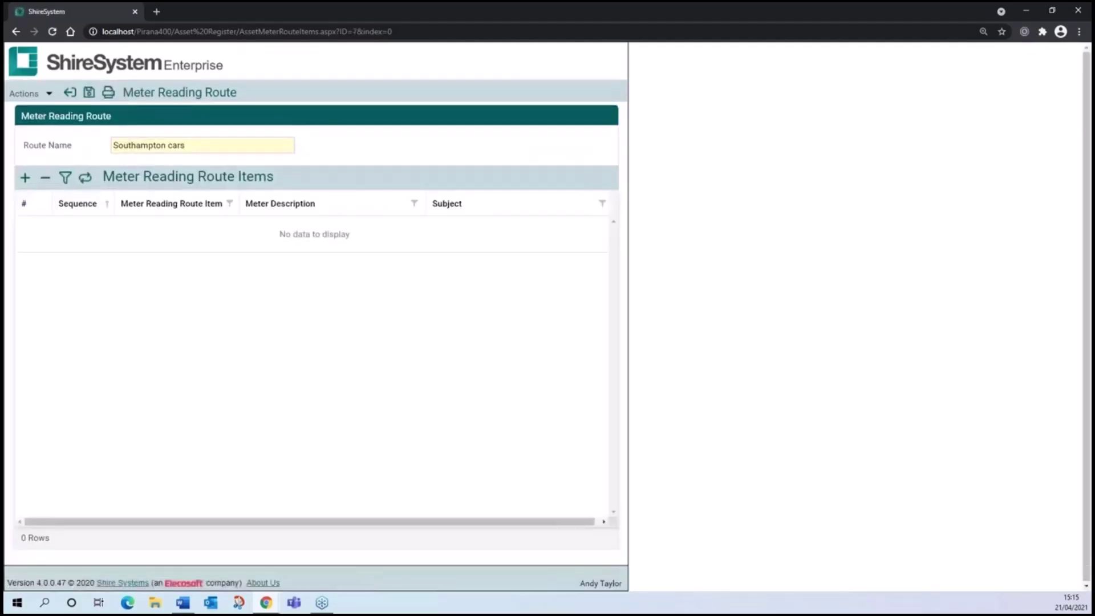
Add the ZM_AUDI-01 MILES meter to the Southampton cars route as sequence 1
{"action": "left_click", "coordinate": [26, 179]}
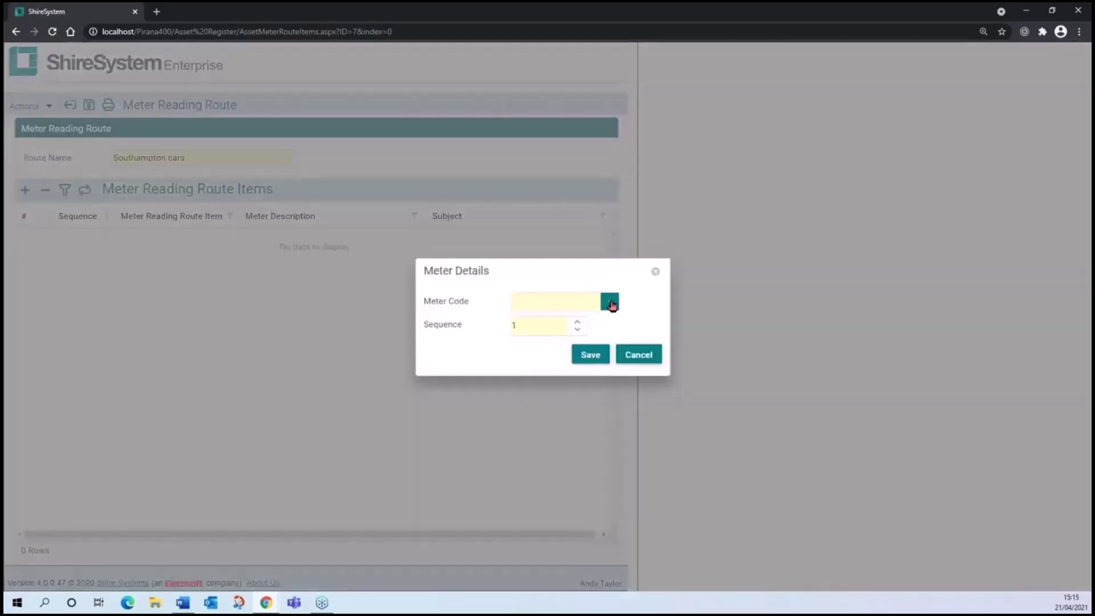
{"action": "left_click", "coordinate": [611, 303]}
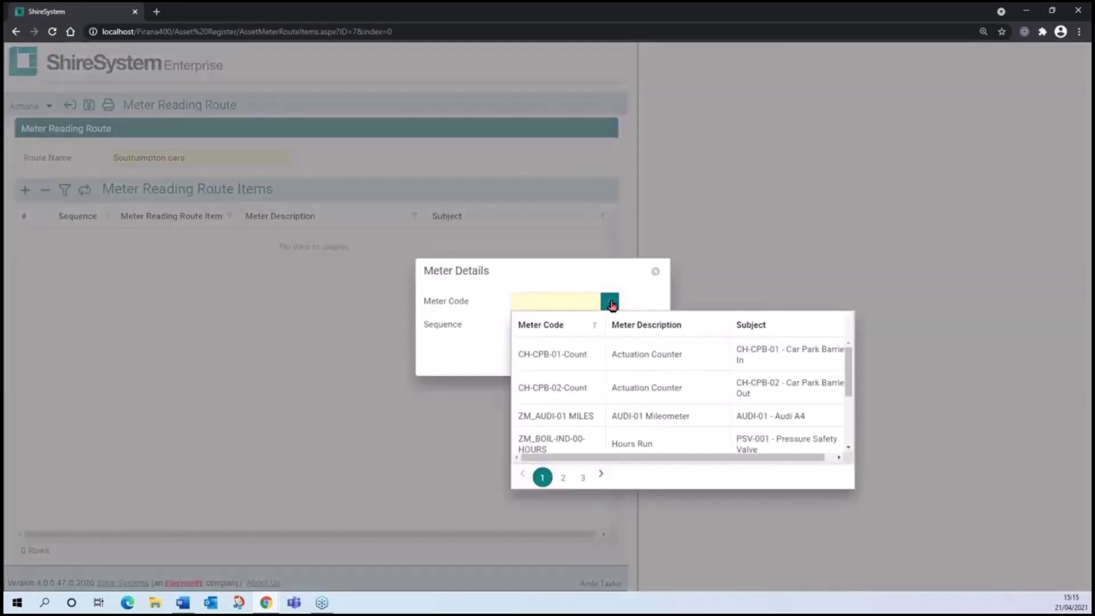
{"action": "left_click", "coordinate": [567, 414]}
{"action": "left_click", "coordinate": [591, 355]}
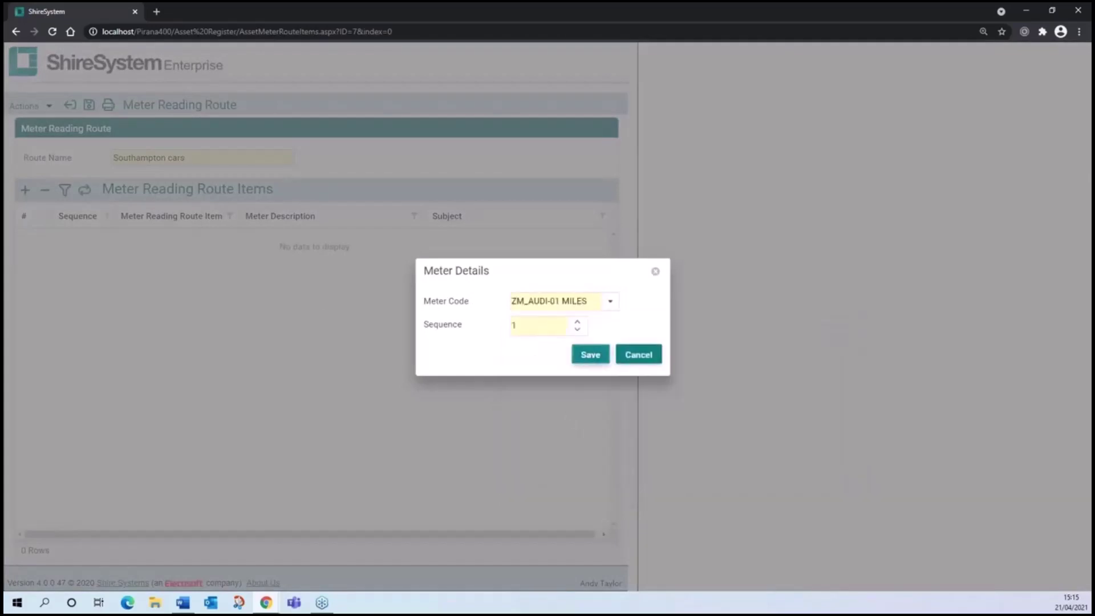
Add the ZM-BMW-118D-01 MILES meter to the route as its second item
{"action": "double_click", "coordinate": [350, 325]}
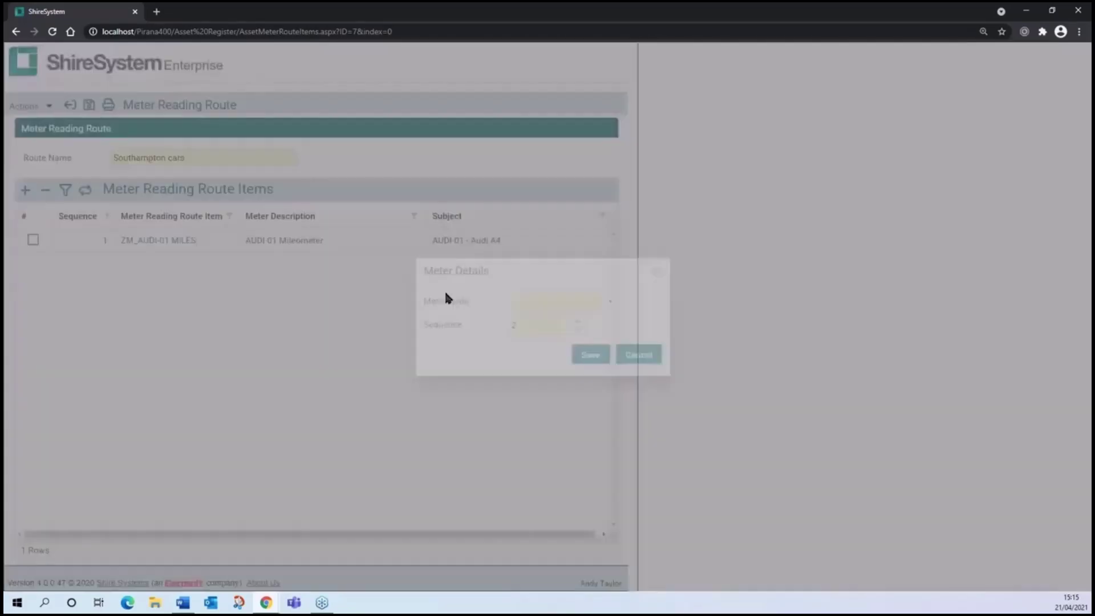
{"action": "left_click", "coordinate": [610, 301]}
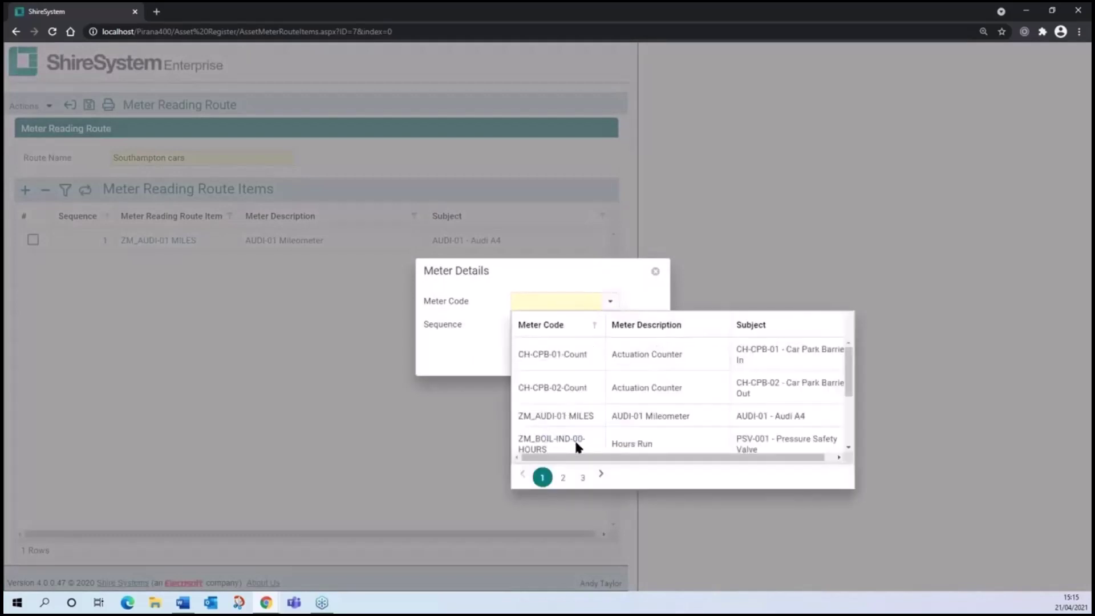
{"action": "scroll", "coordinate": [574, 433], "scroll_direction": "down", "scroll_amount": 2}
{"action": "scroll", "coordinate": [602, 429], "scroll_direction": "down", "scroll_amount": 2}
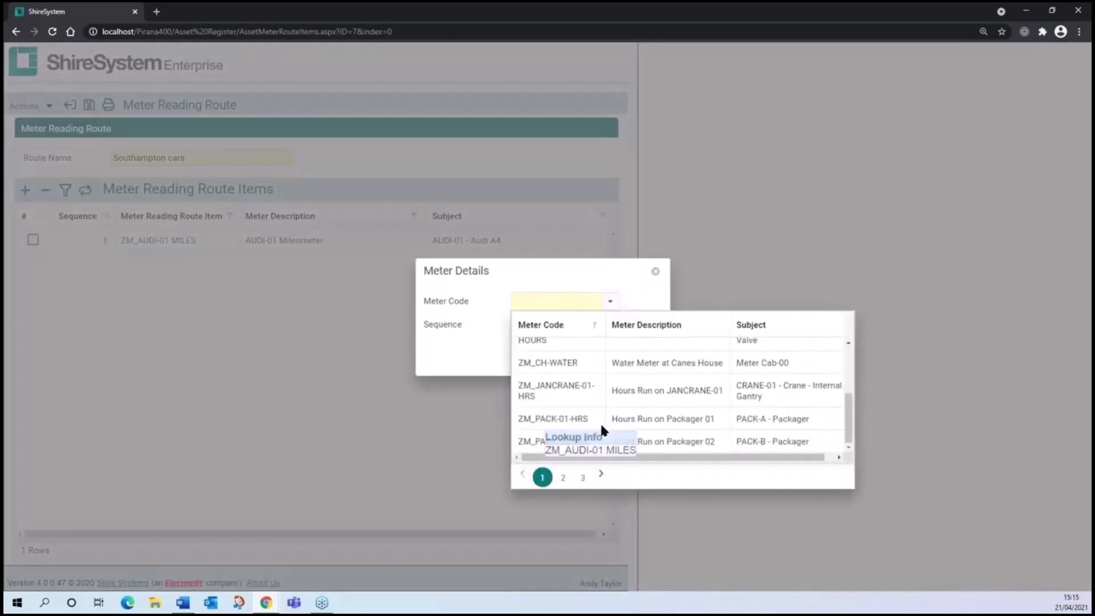
{"action": "left_click", "coordinate": [563, 478]}
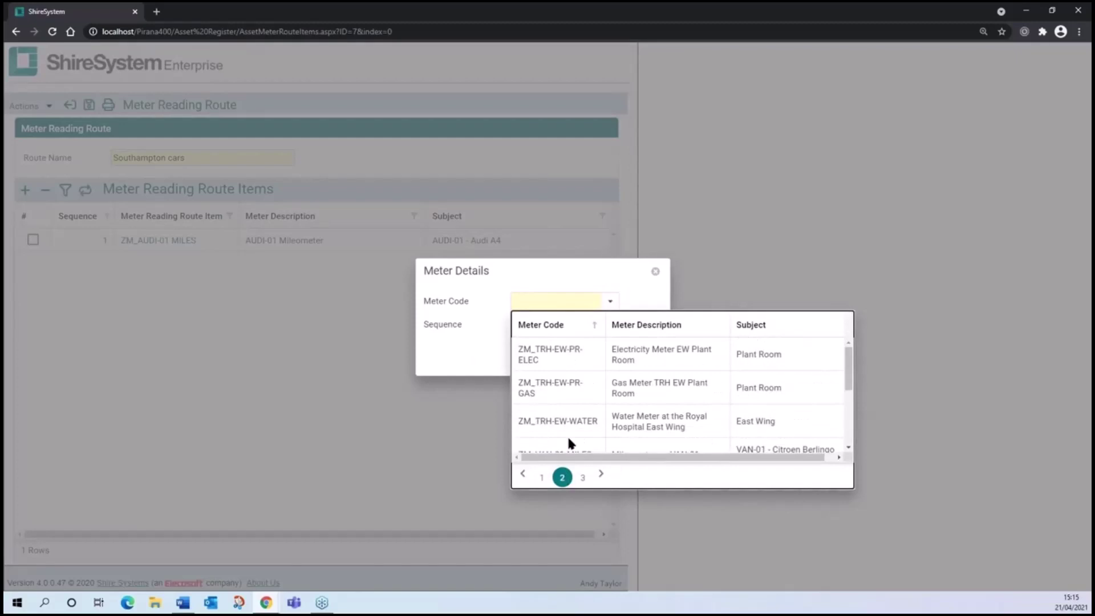
{"action": "scroll", "coordinate": [627, 382], "scroll_direction": "down", "scroll_amount": 4}
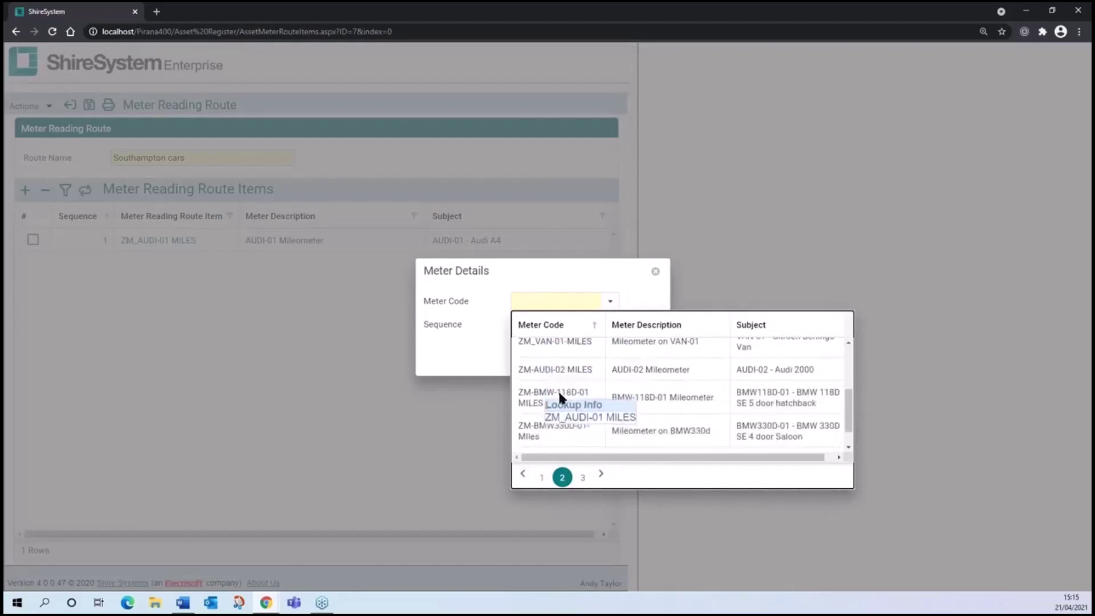
{"action": "left_click", "coordinate": [558, 390]}
{"action": "left_click", "coordinate": [590, 354]}
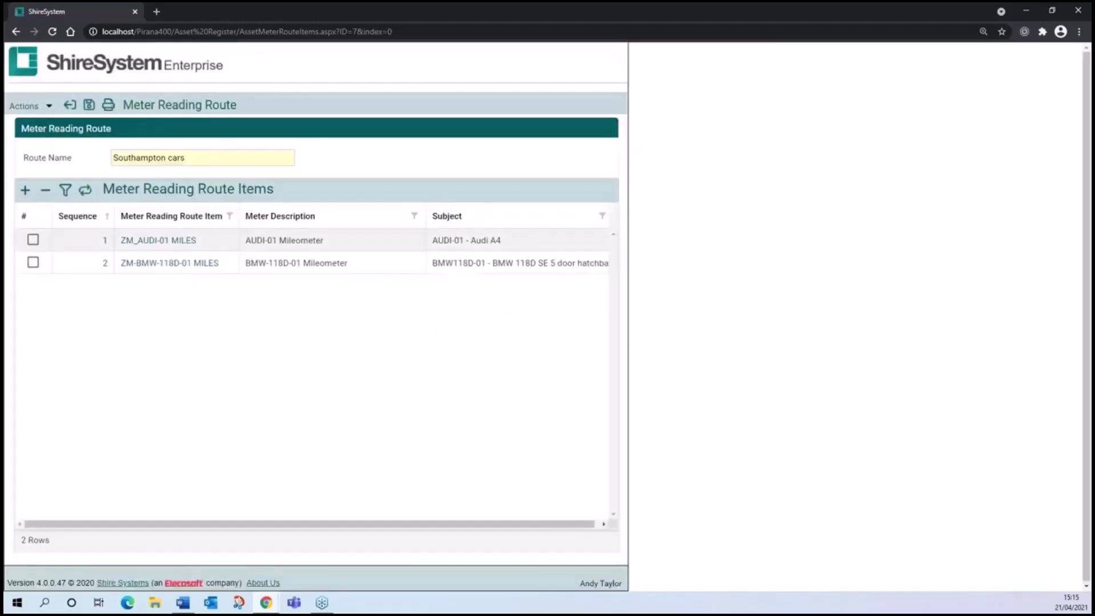
Find the BMW meters and add ZM-BMW330D-01-Miles to the route as its third item
{"action": "left_click", "coordinate": [27, 192]}
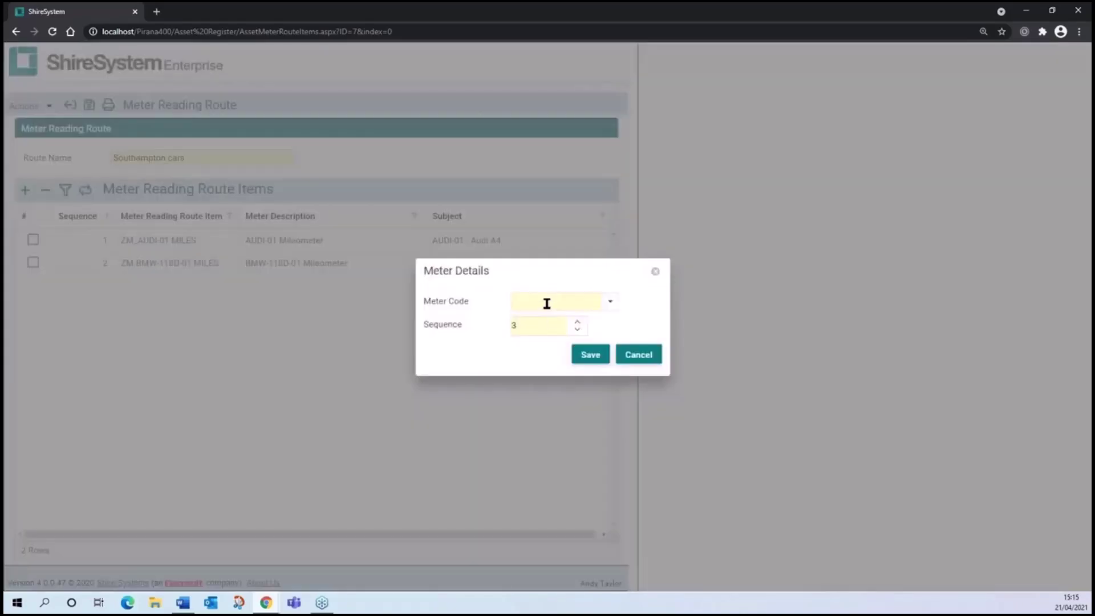
{"action": "left_click", "coordinate": [546, 303]}
{"action": "type", "text": "bmw"}
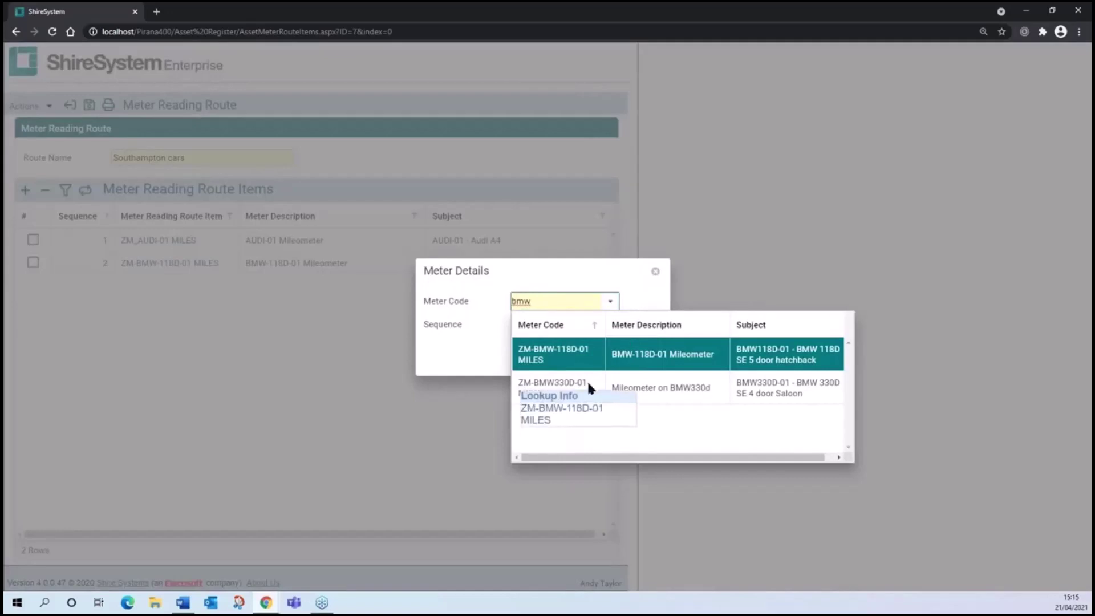
{"action": "left_click", "coordinate": [570, 387]}
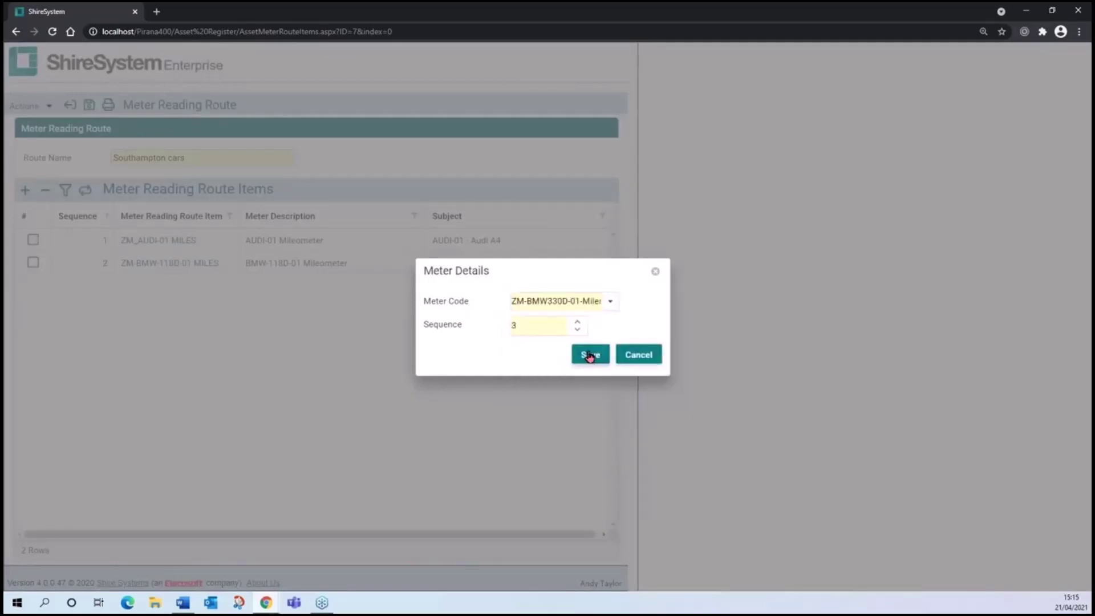
{"action": "left_click", "coordinate": [590, 355]}
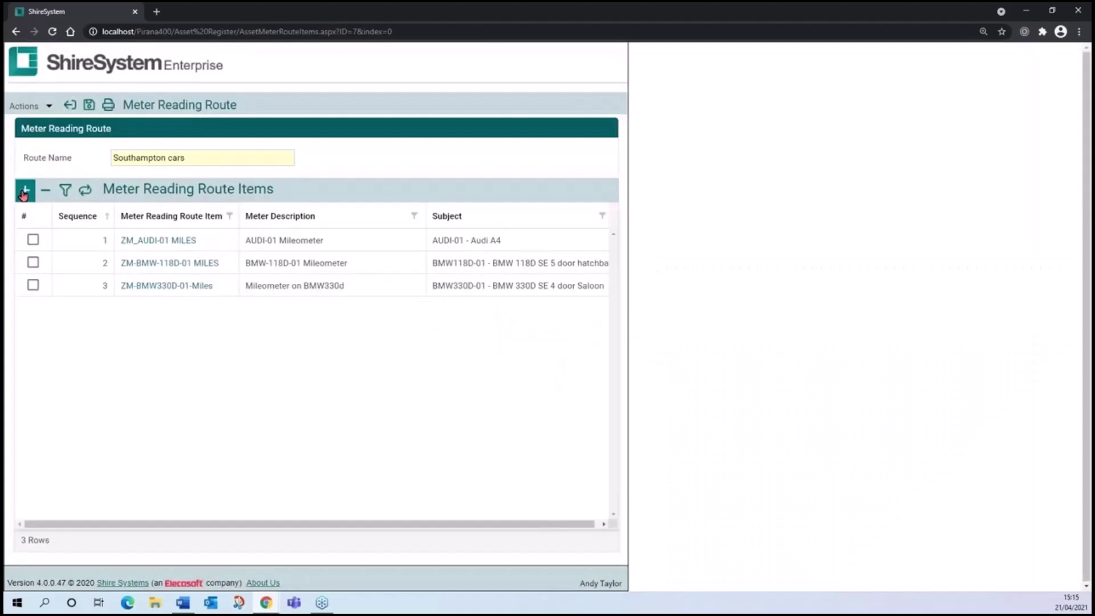
Find the Audi meters and add ZM-AUDI-02 MILES to the route as its fourth item
{"action": "left_click", "coordinate": [24, 191]}
{"action": "left_click", "coordinate": [530, 301]}
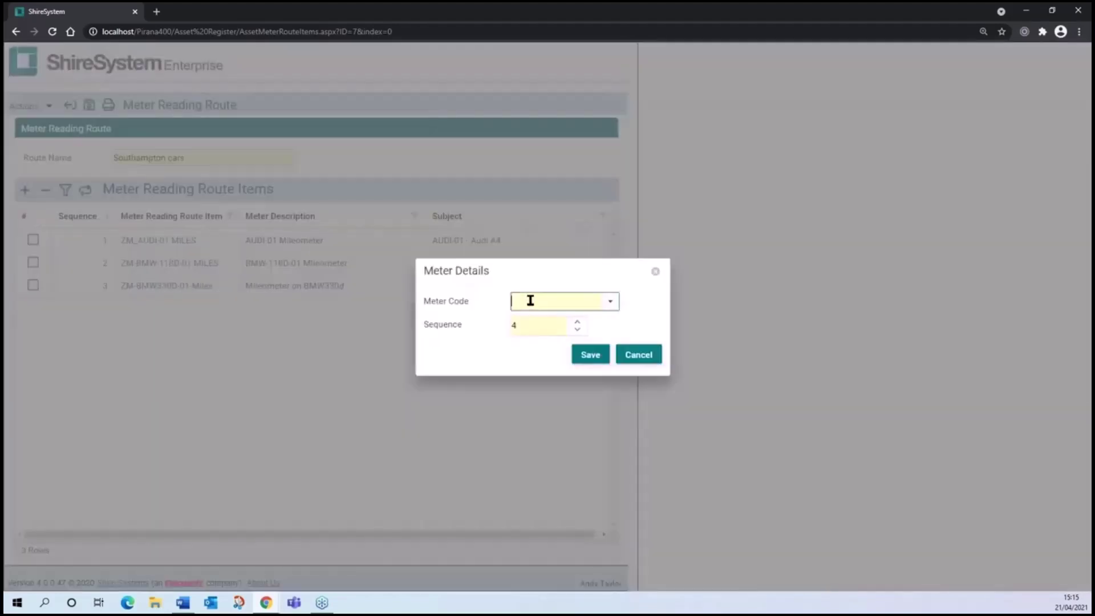
{"action": "type", "text": "audi"}
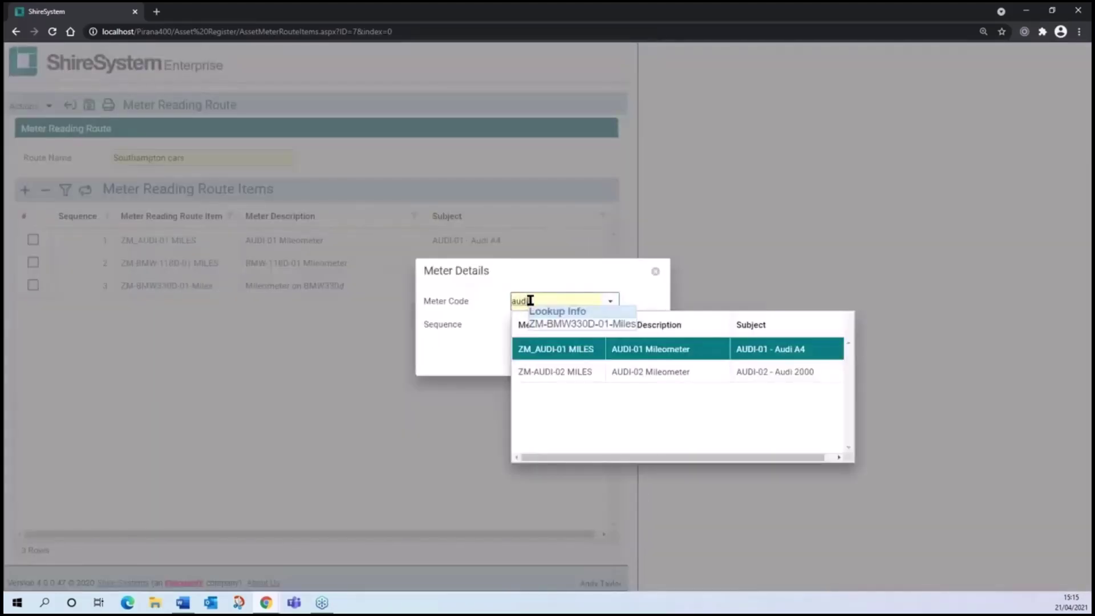
{"action": "left_click", "coordinate": [551, 370]}
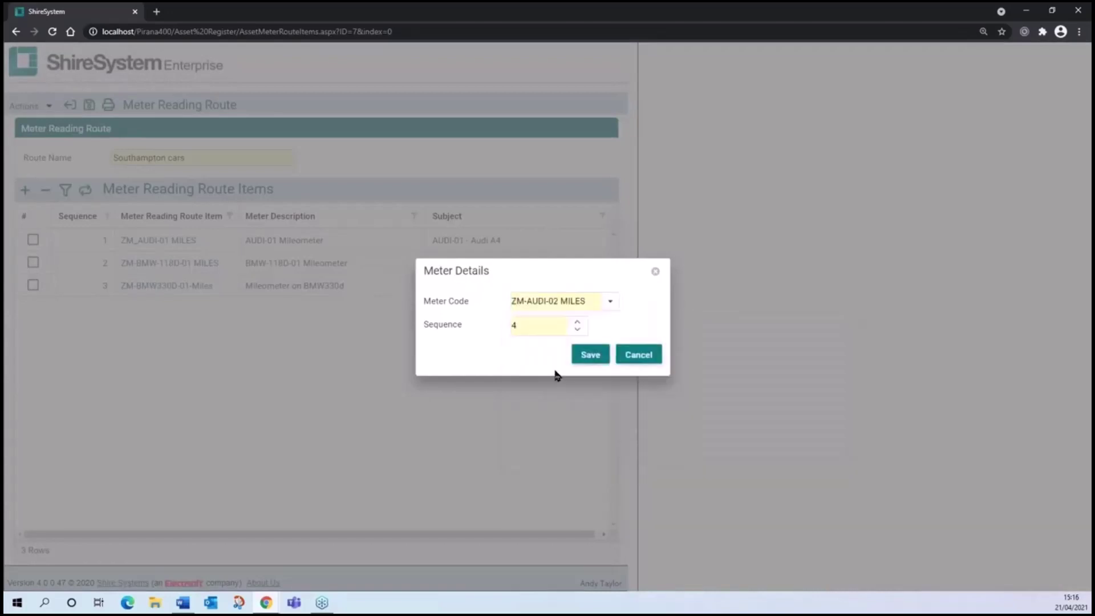
{"action": "left_click", "coordinate": [587, 356]}
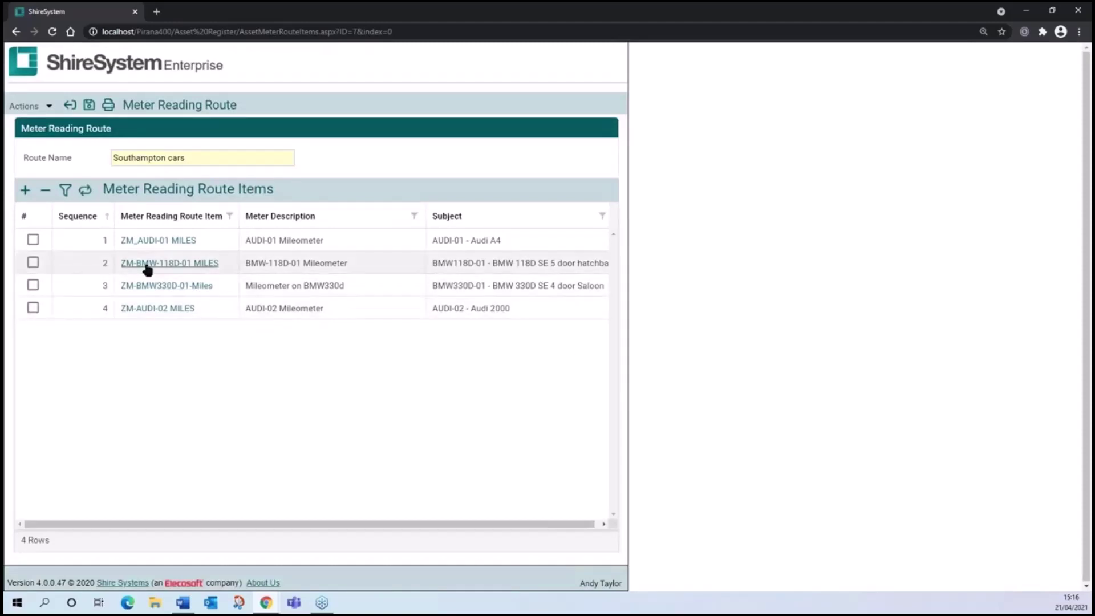
Set the sequence of the ZM-BMW-118D-01 MILES route item to 4 and save it
{"action": "left_click", "coordinate": [147, 270]}
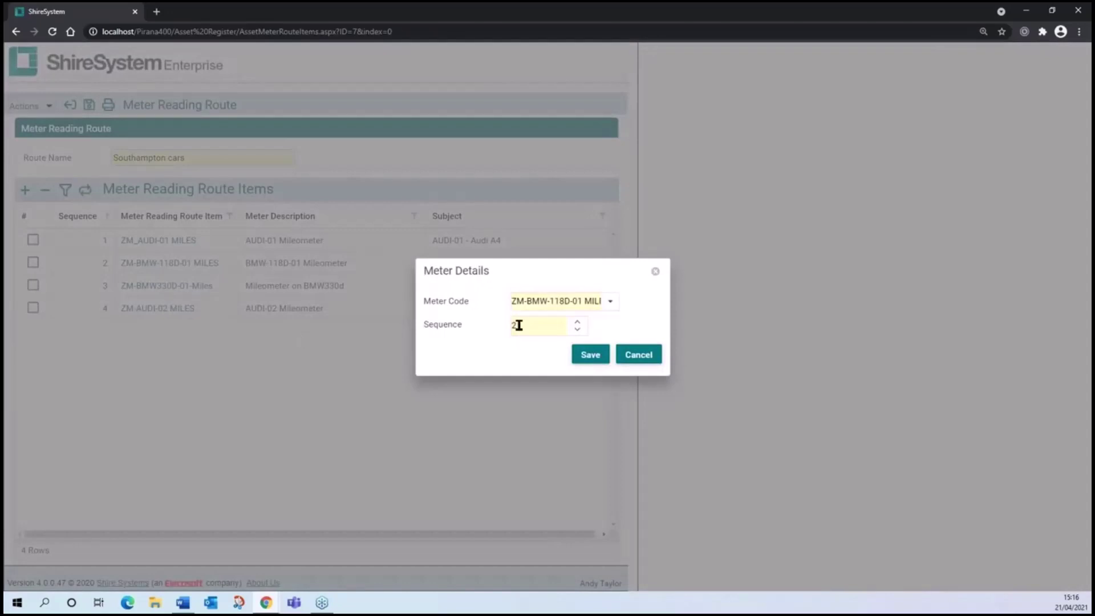
{"action": "double_click", "coordinate": [518, 323]}
{"action": "type", "text": "4"}
{"action": "left_click", "coordinate": [591, 354]}
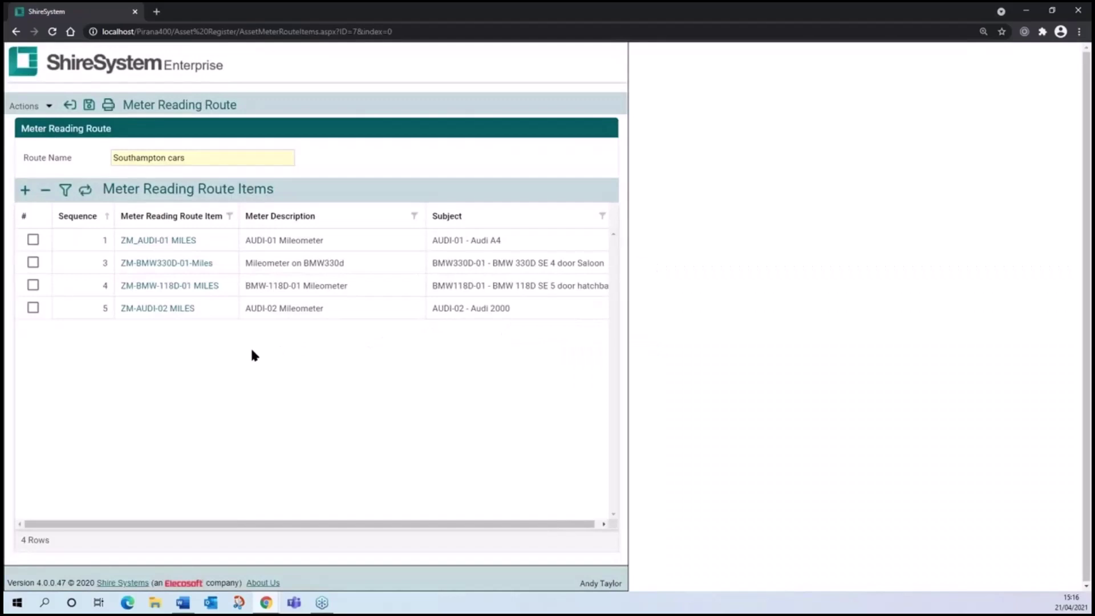
Set the sequence of the ZM-BMW330D-01-Miles route item to 2 and save it
{"action": "left_click", "coordinate": [163, 264]}
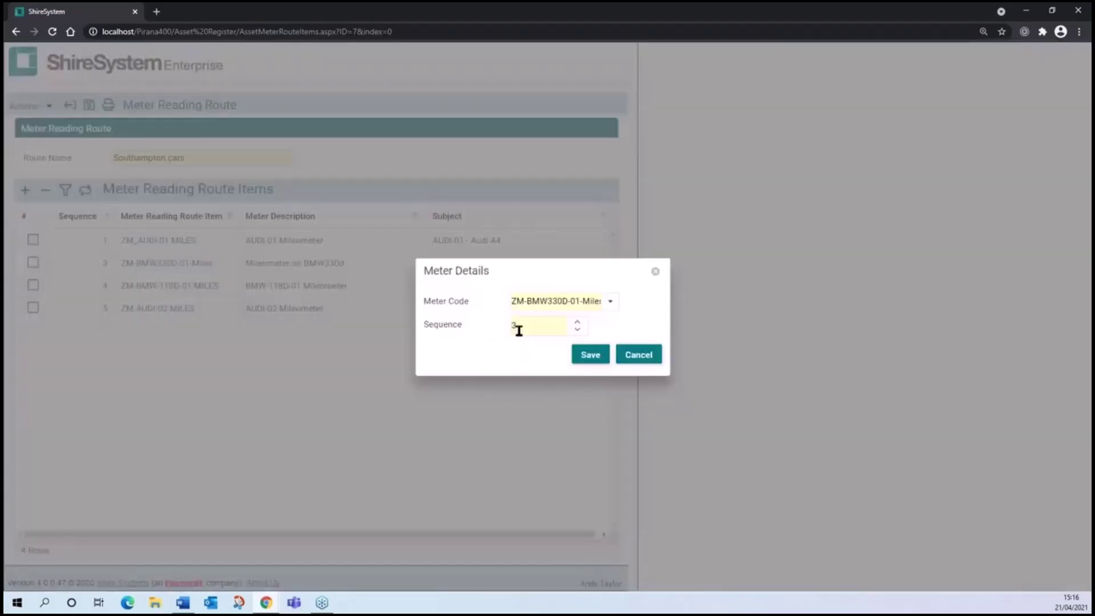
{"action": "double_click", "coordinate": [519, 326]}
{"action": "type", "text": "2"}
{"action": "left_click", "coordinate": [584, 355]}
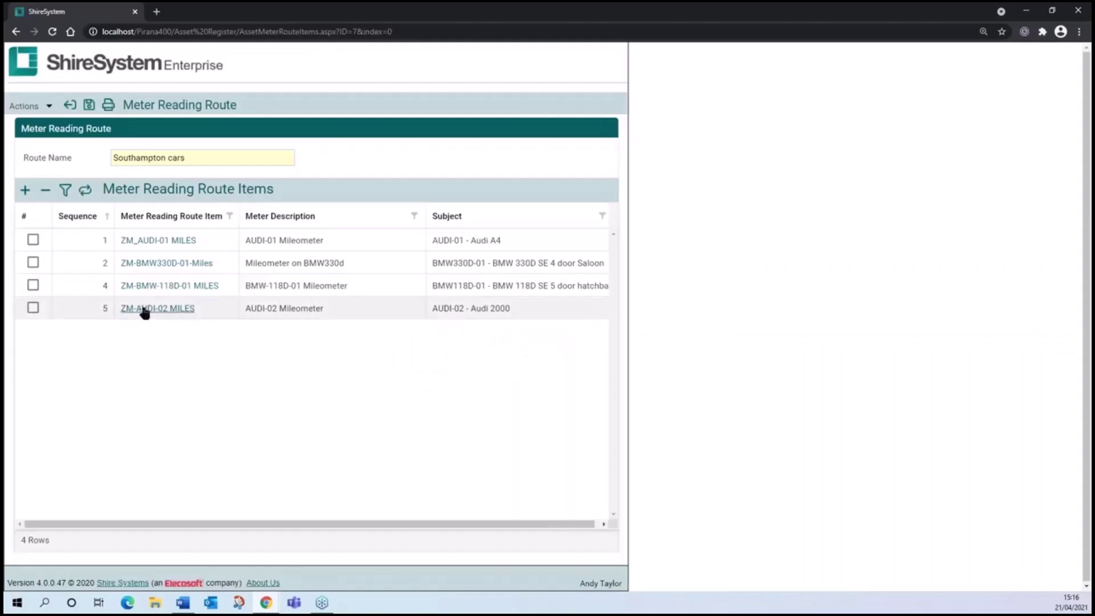
Set the sequence of the ZM-AUDI-02 MILES route item to 3, then save the item and the whole route
{"action": "left_click", "coordinate": [145, 312]}
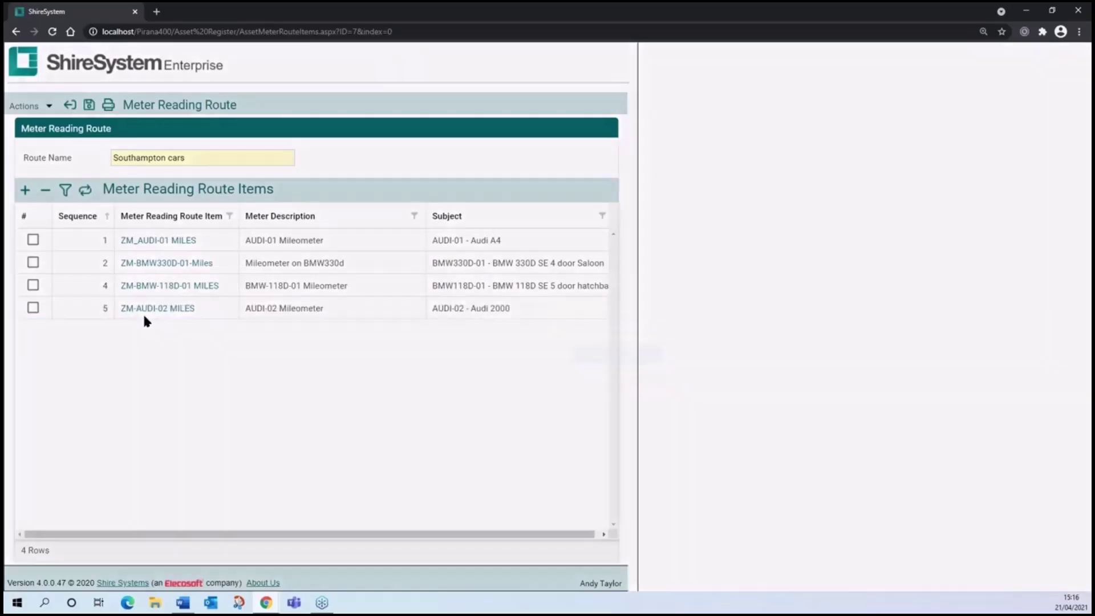
{"action": "type", "text": "3"}
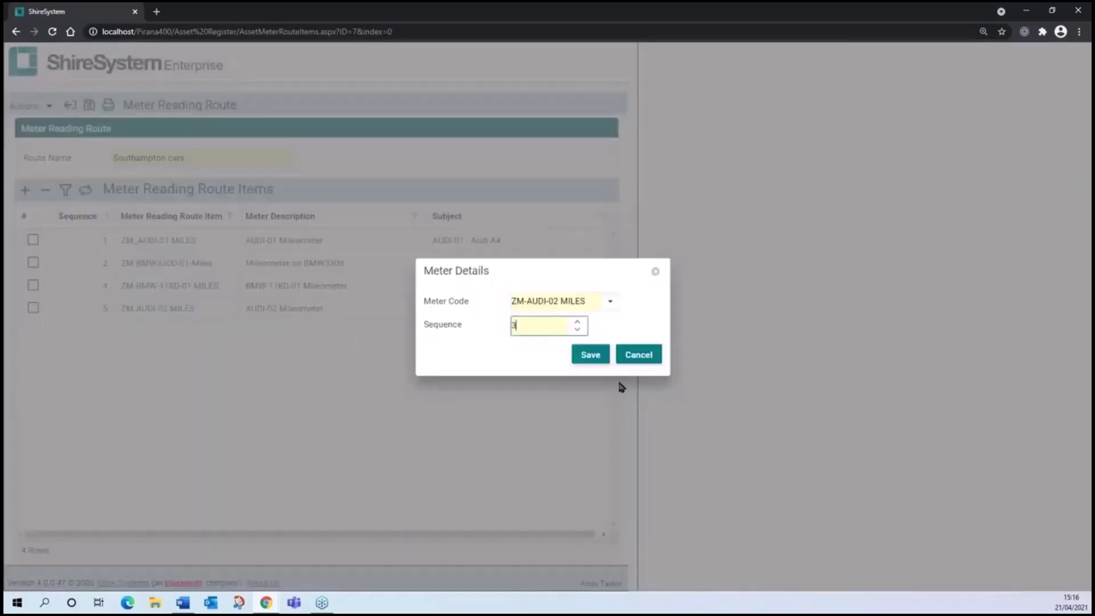
{"action": "left_click", "coordinate": [589, 357]}
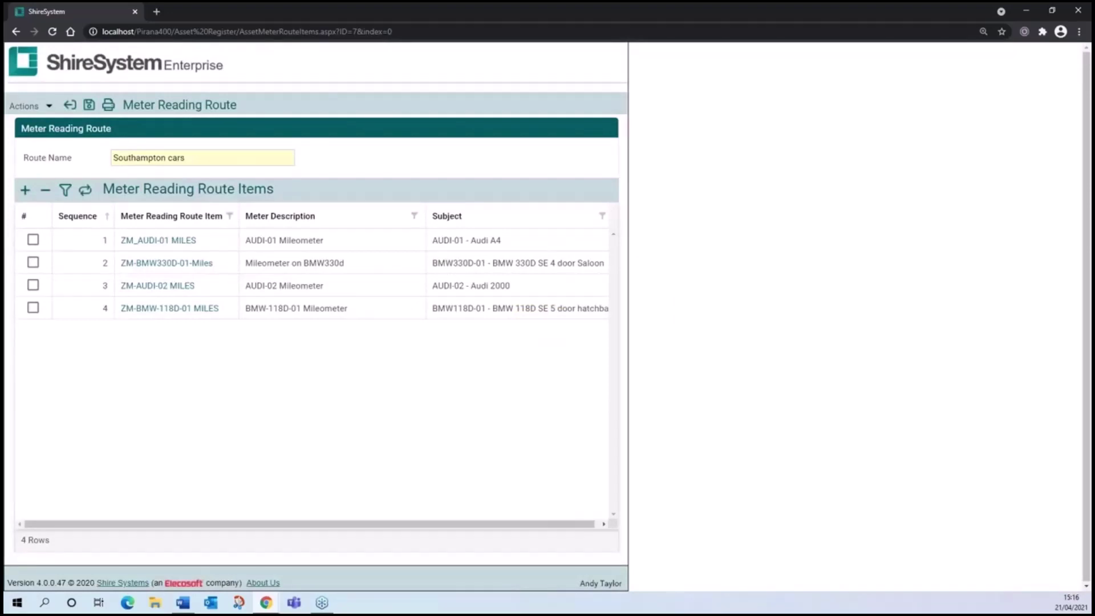
{"action": "left_click", "coordinate": [92, 111]}
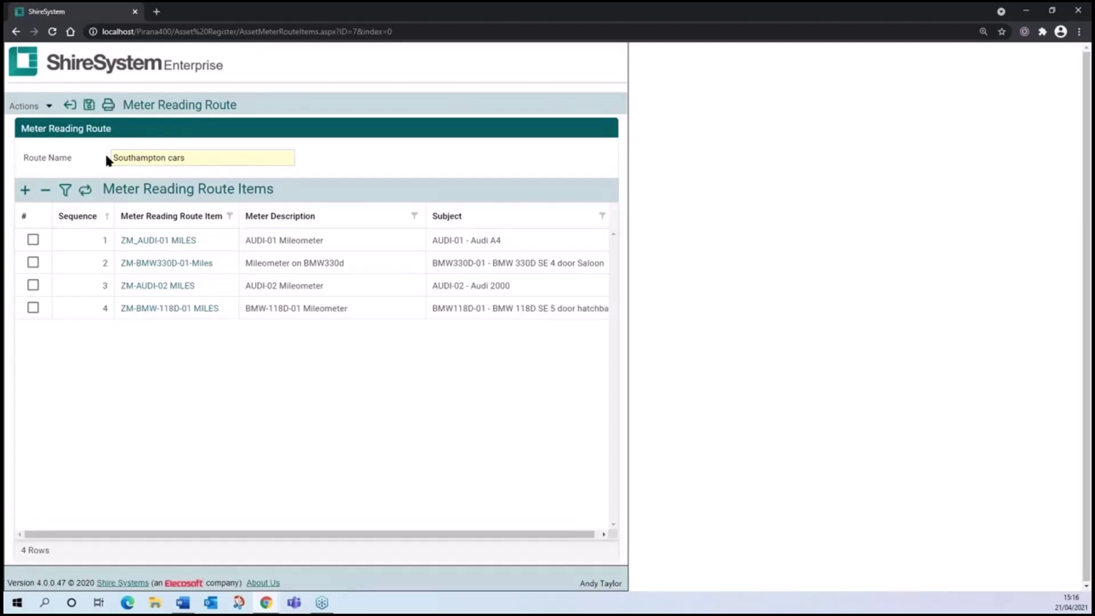
Find the tasks with "meter" in their description and open the VEH-METER-01W task
{"action": "left_click", "coordinate": [91, 66]}
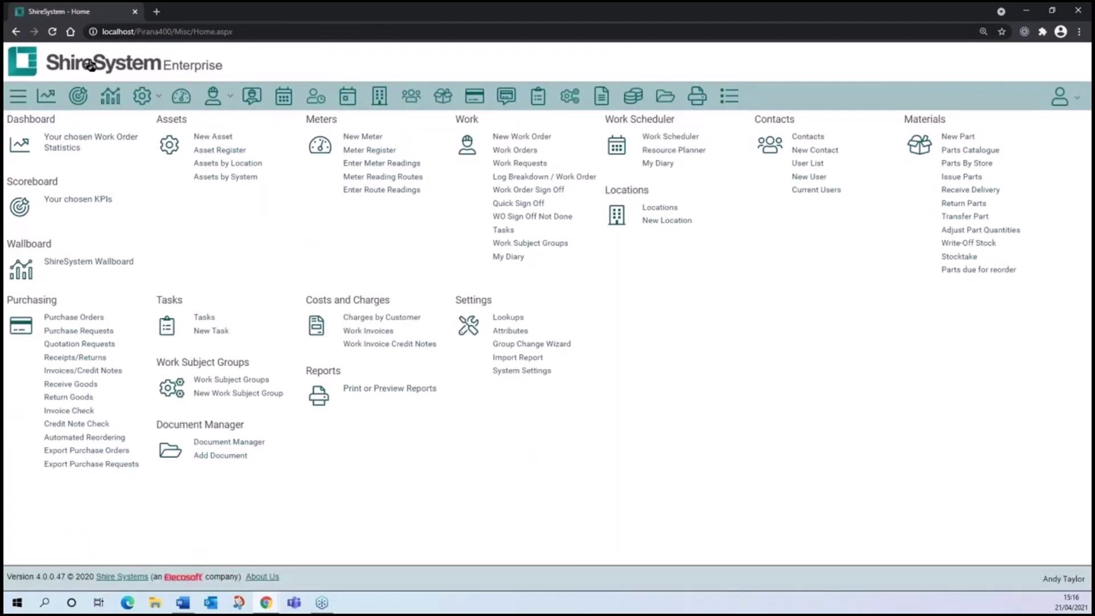
{"action": "left_click", "coordinate": [538, 98]}
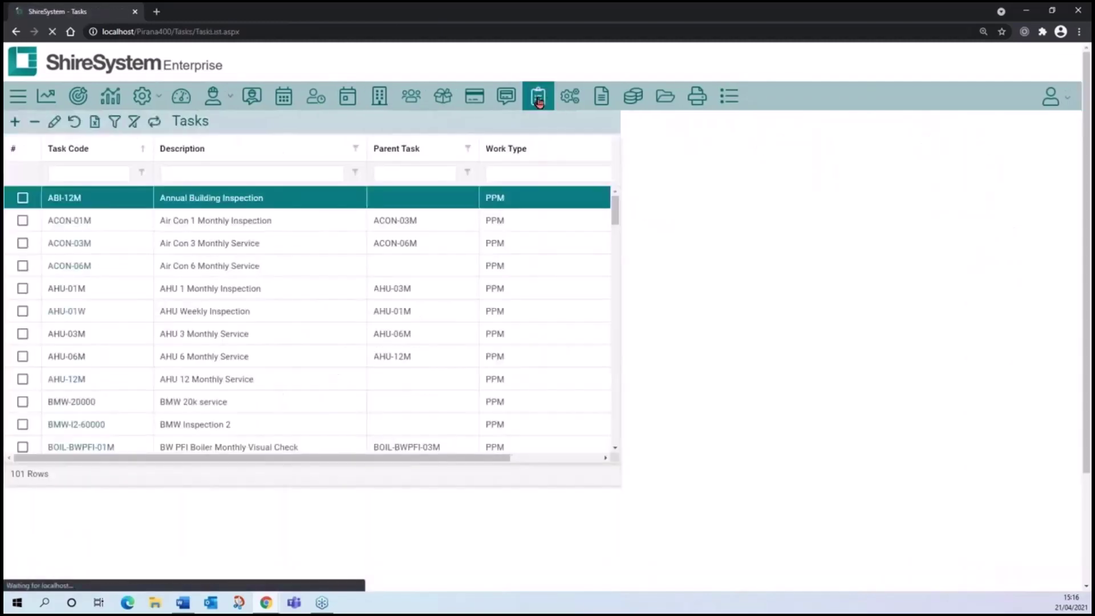
{"action": "left_click", "coordinate": [265, 174]}
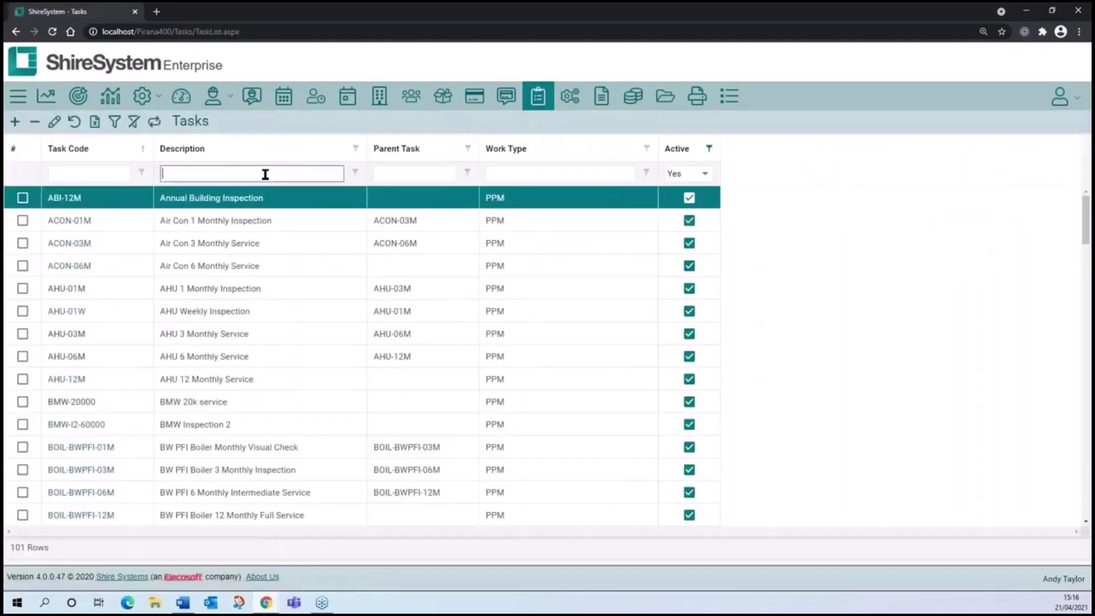
{"action": "type", "text": "meter"}
{"action": "key", "text": "Return"}
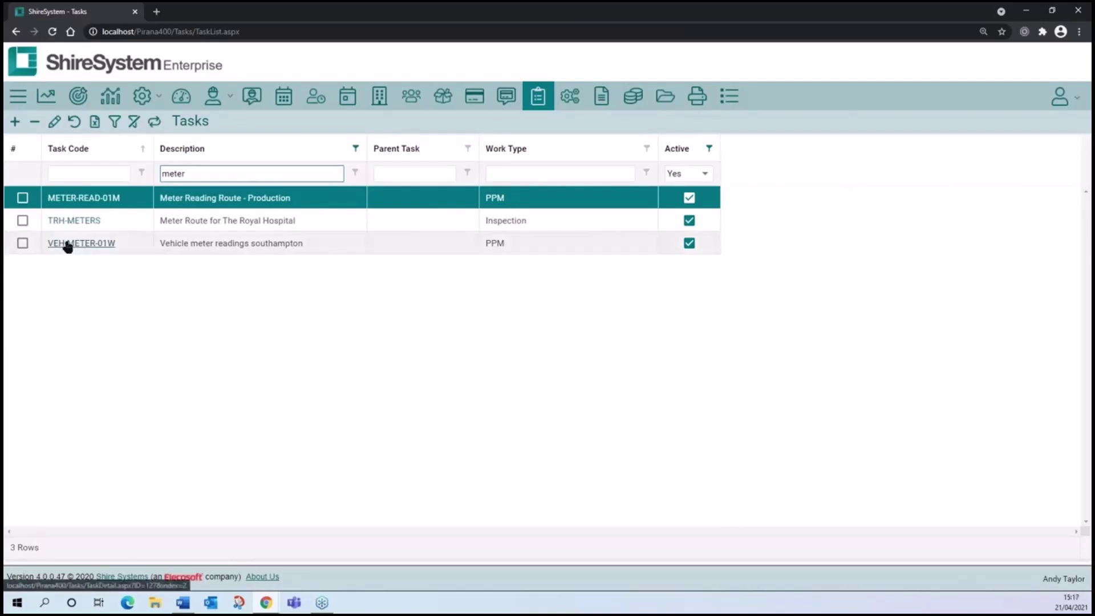
{"action": "left_click", "coordinate": [68, 245]}
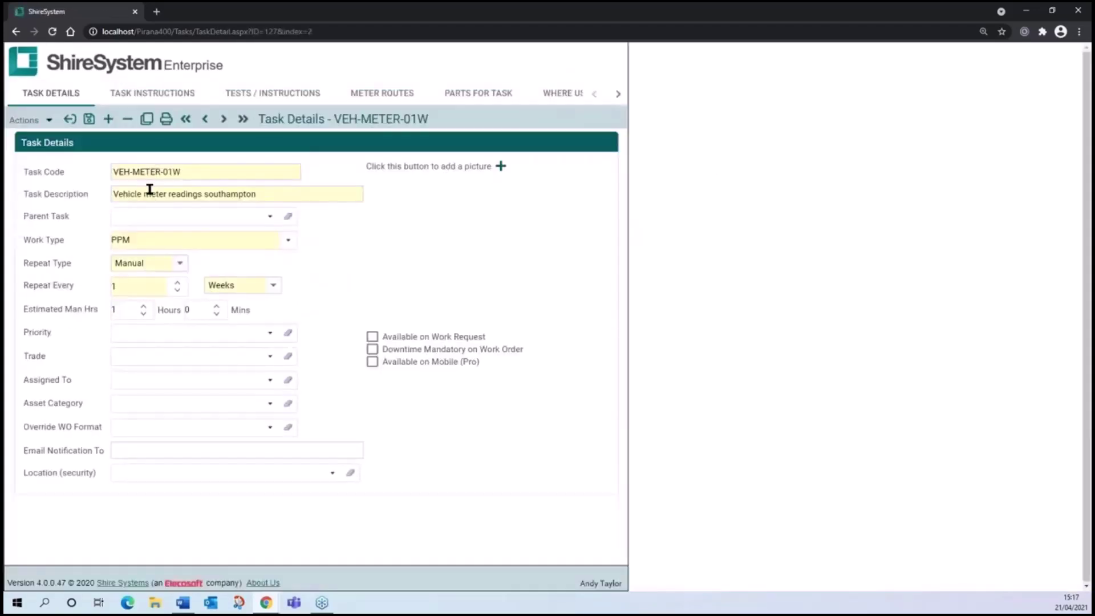
Review the task's code, work type, repeat type and estimated hours, as well as its task instructions
{"action": "left_click", "coordinate": [183, 172]}
{"action": "left_click", "coordinate": [199, 235]}
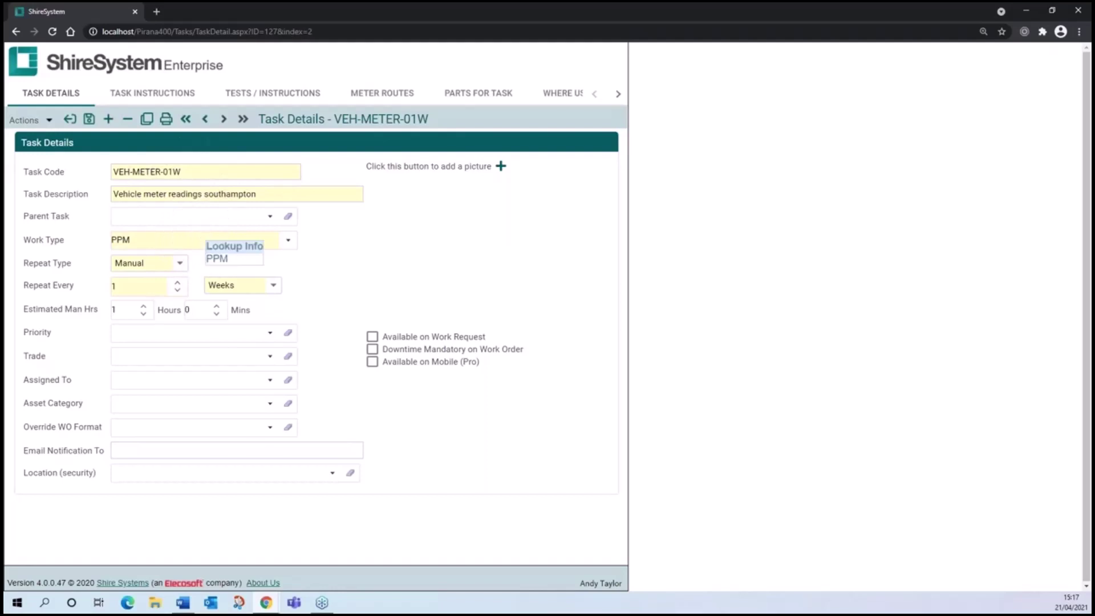
{"action": "left_click", "coordinate": [147, 262]}
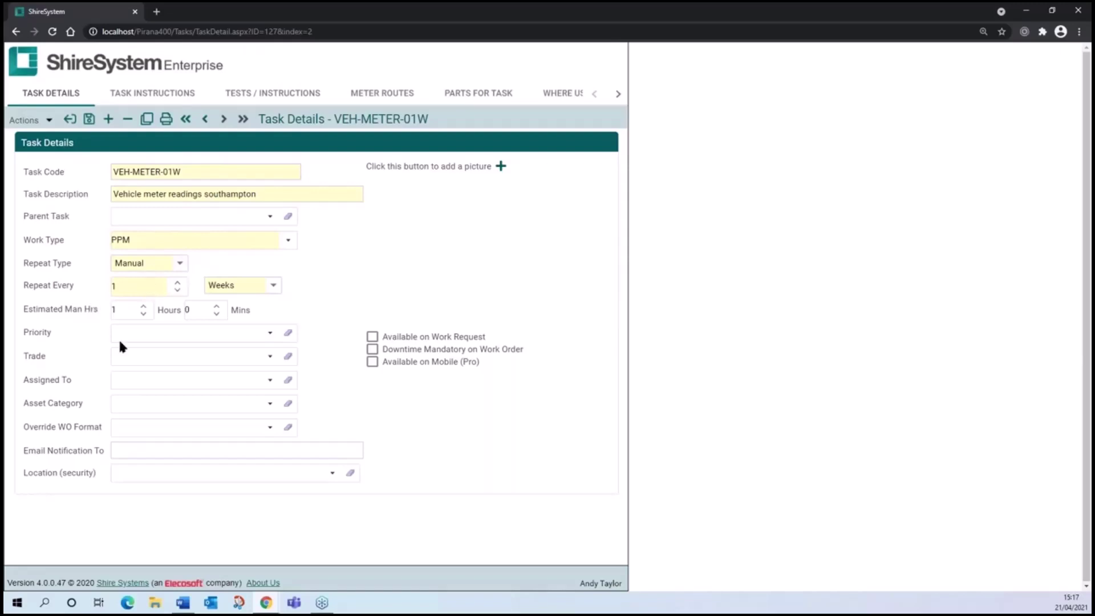
{"action": "left_click", "coordinate": [189, 312]}
{"action": "left_click", "coordinate": [172, 97]}
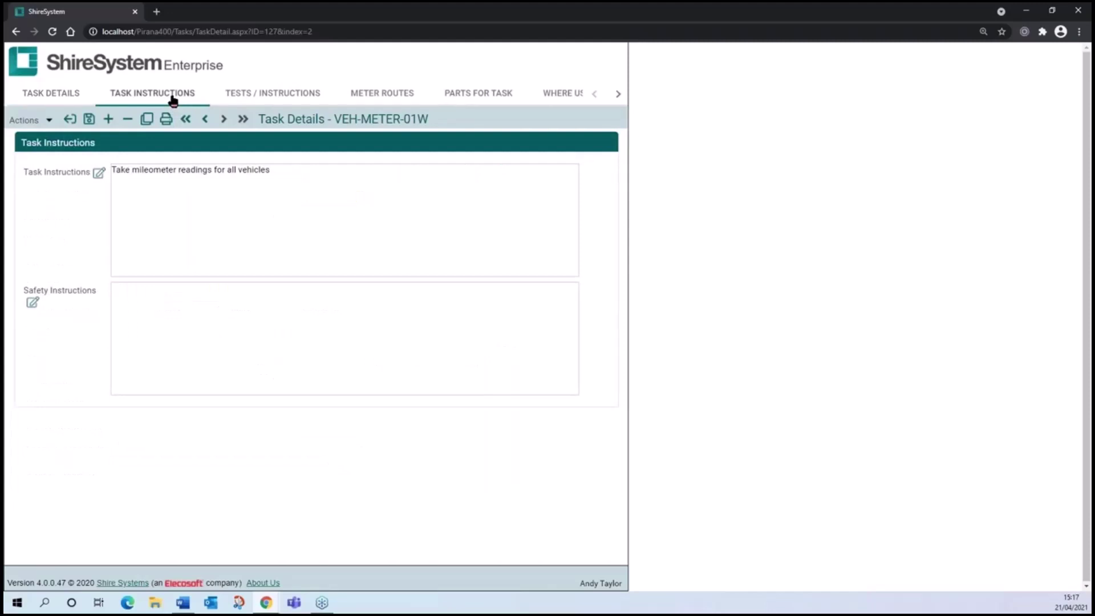
Add the Southampton cars meter route to the VEH-METER-01W task and save it
{"action": "left_click", "coordinate": [385, 92]}
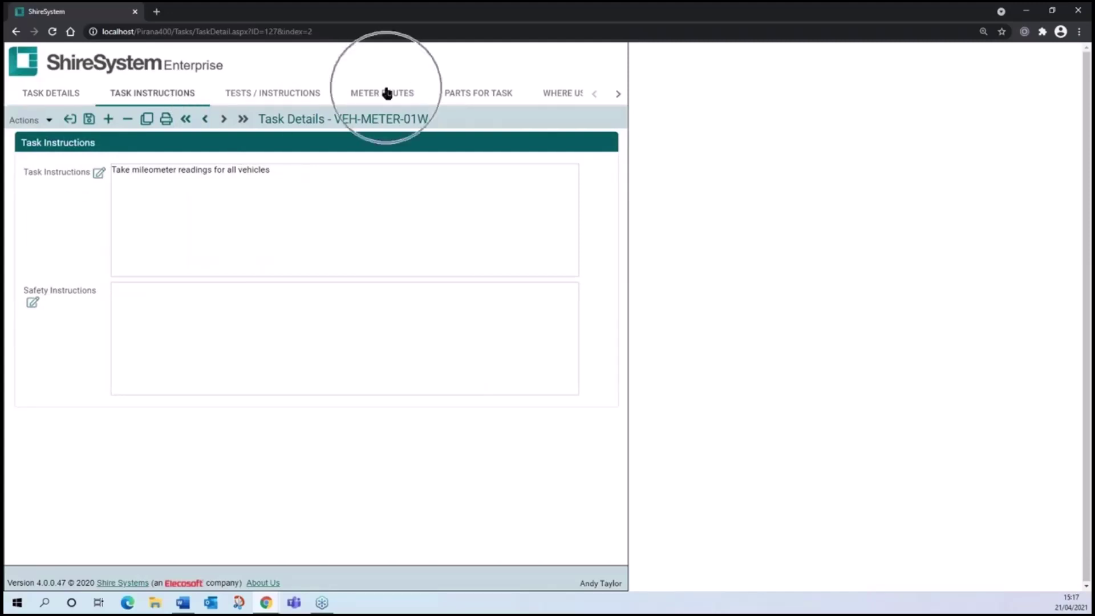
{"action": "left_click", "coordinate": [385, 91]}
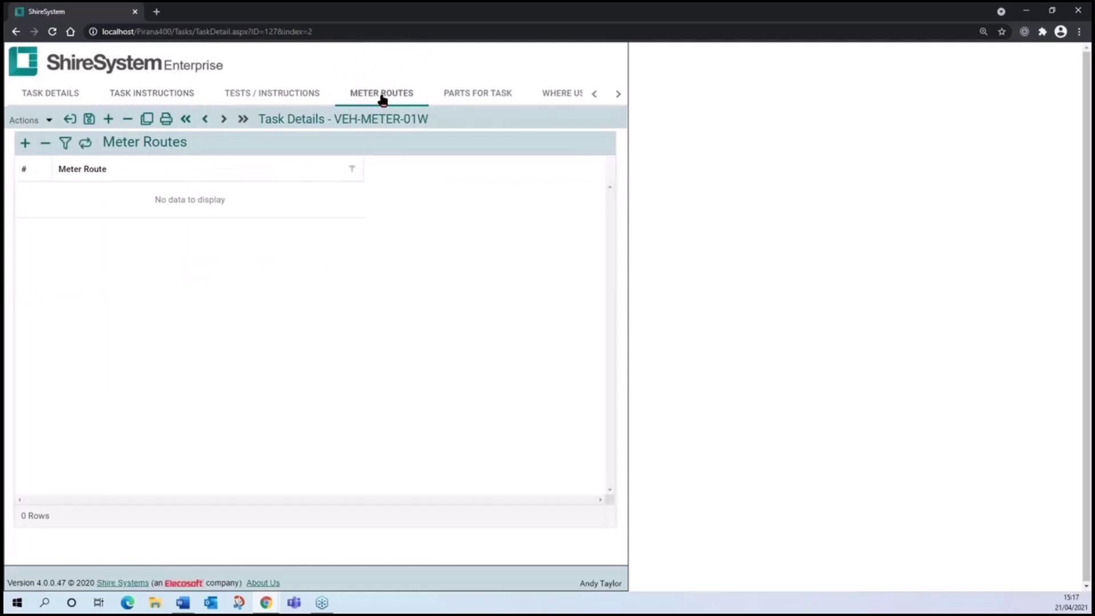
{"action": "left_click", "coordinate": [25, 144]}
{"action": "left_click", "coordinate": [627, 312]}
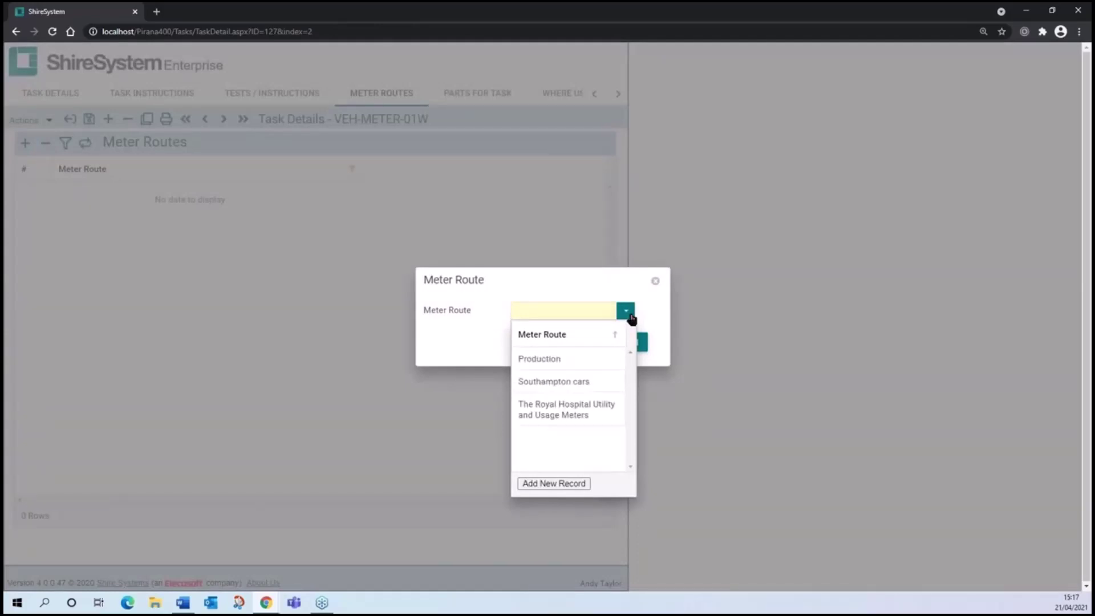
{"action": "left_click", "coordinate": [566, 380]}
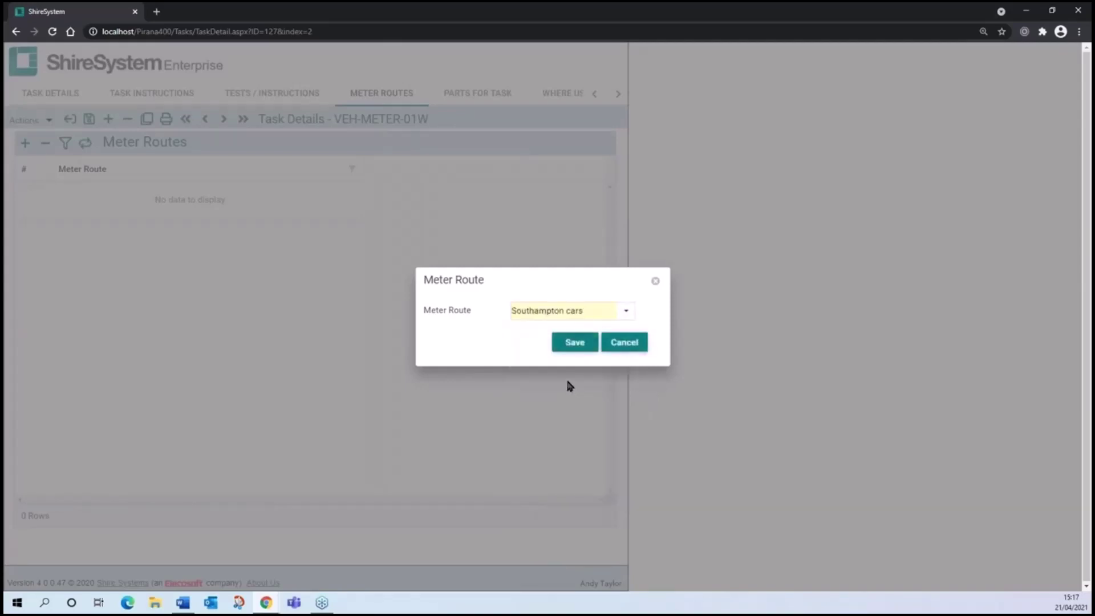
{"action": "left_click", "coordinate": [577, 345]}
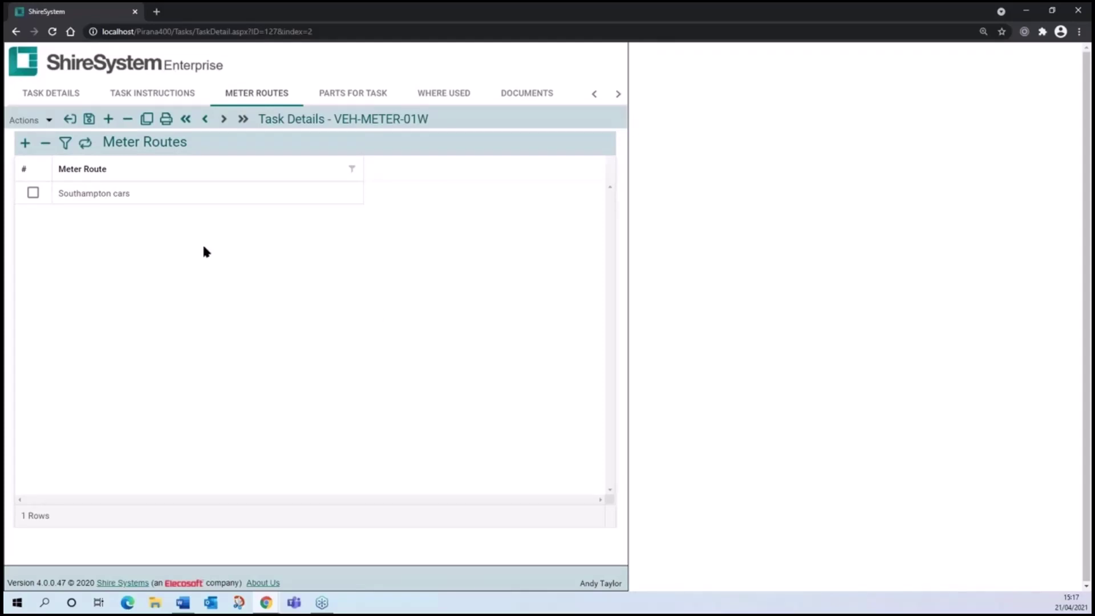
Start scheduling the VEH-METER-01W task against a subject, choosing Shirebrook Int/Southampton as the location
{"action": "left_click", "coordinate": [31, 121]}
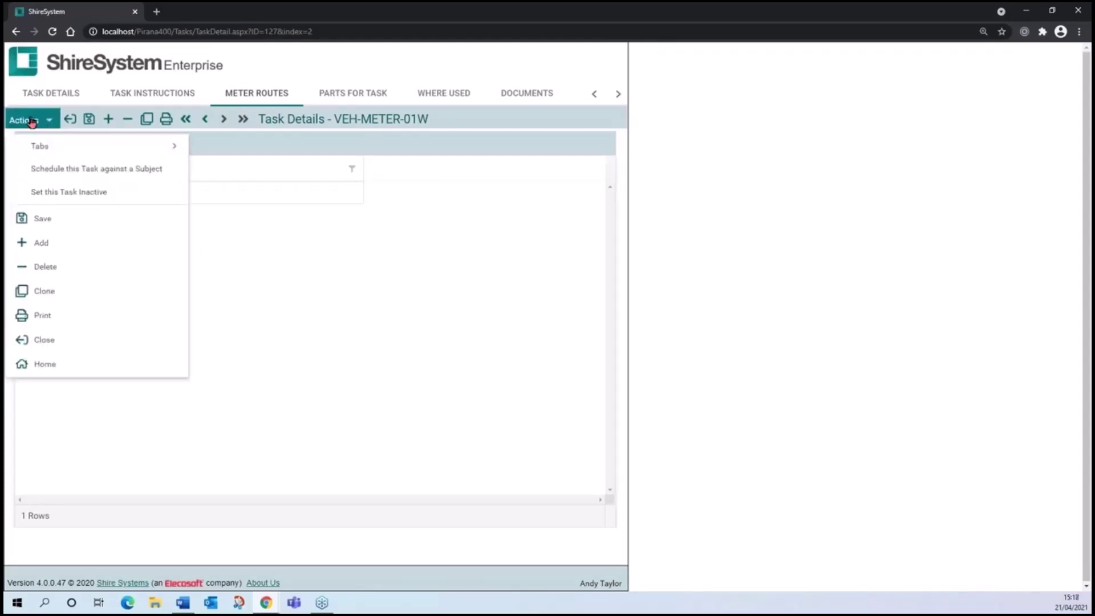
{"action": "left_click", "coordinate": [59, 169]}
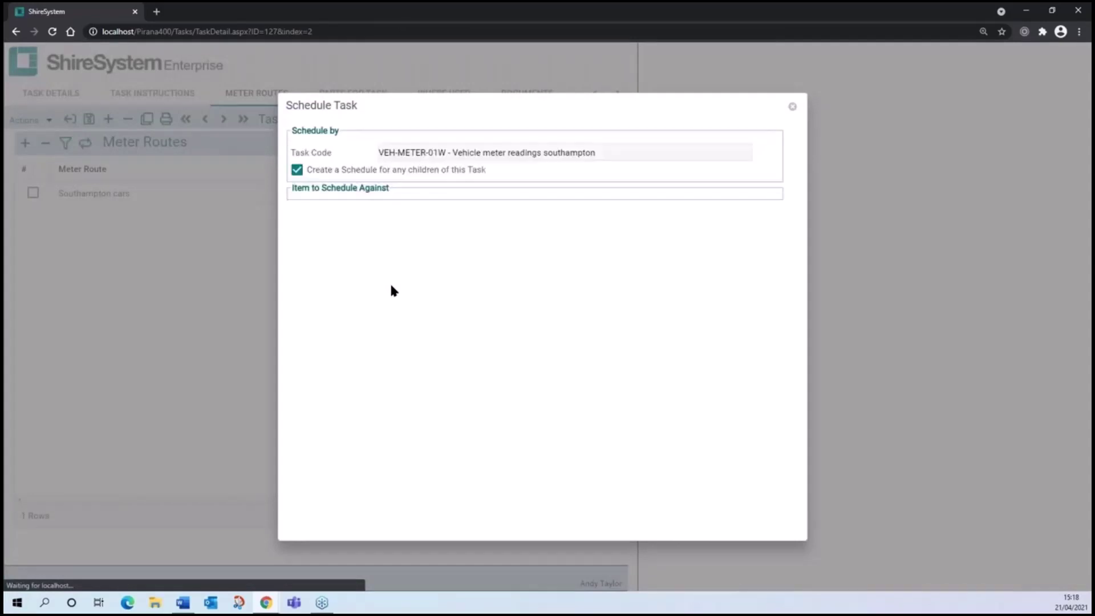
{"action": "left_click", "coordinate": [626, 212]}
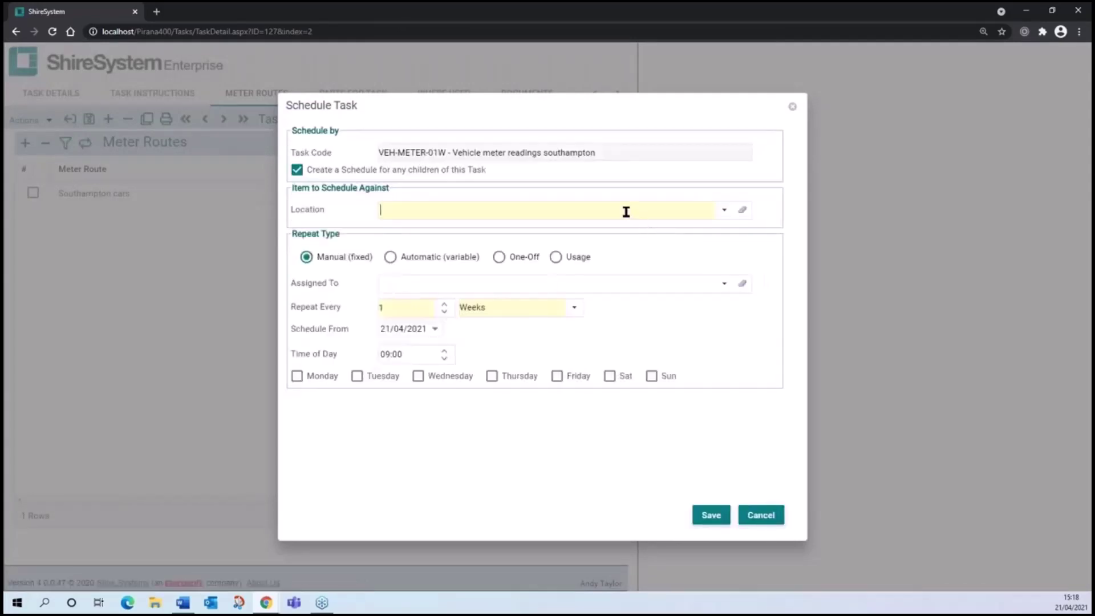
{"action": "type", "text": "southampton"}
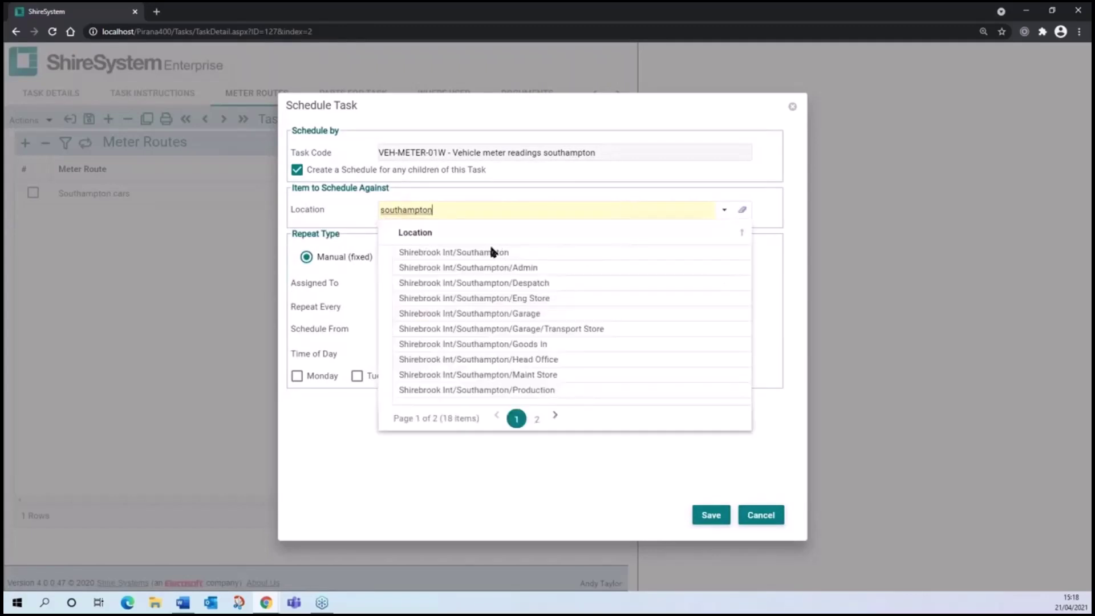
{"action": "left_click", "coordinate": [491, 248]}
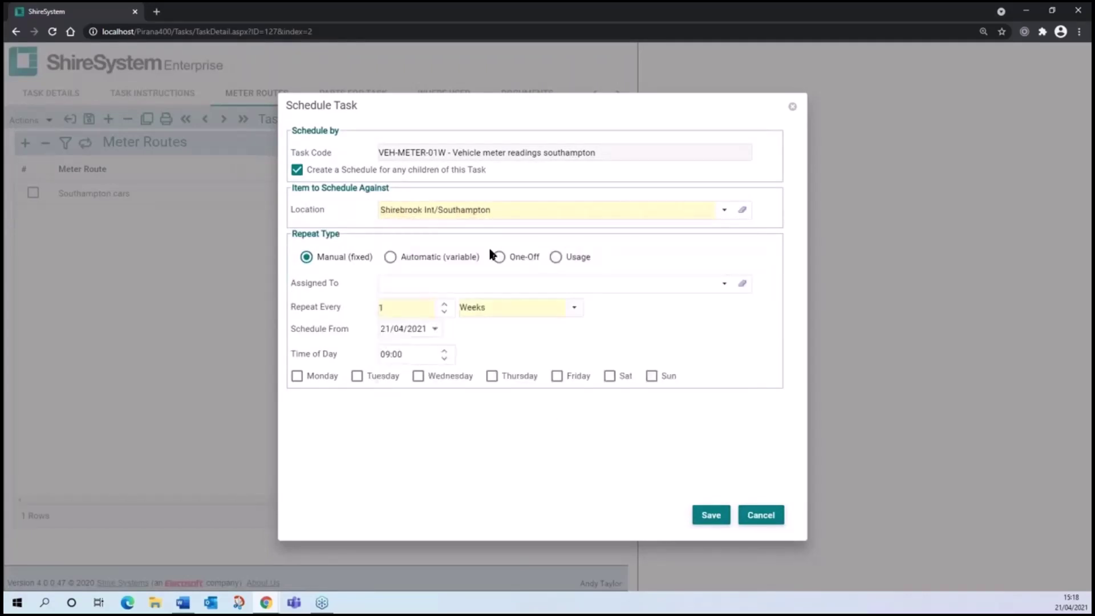
Schedule the task from 23/04/2021 at 14:00 on Fridays, save the schedule and check where the task is used
{"action": "left_click", "coordinate": [435, 329]}
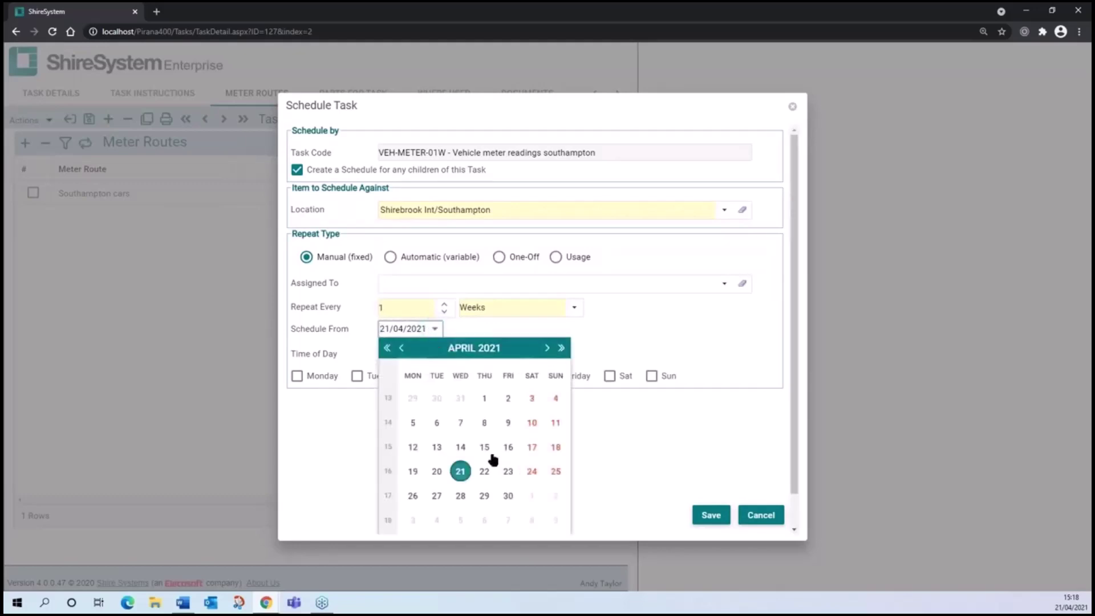
{"action": "left_click", "coordinate": [508, 471]}
{"action": "left_click", "coordinate": [556, 378]}
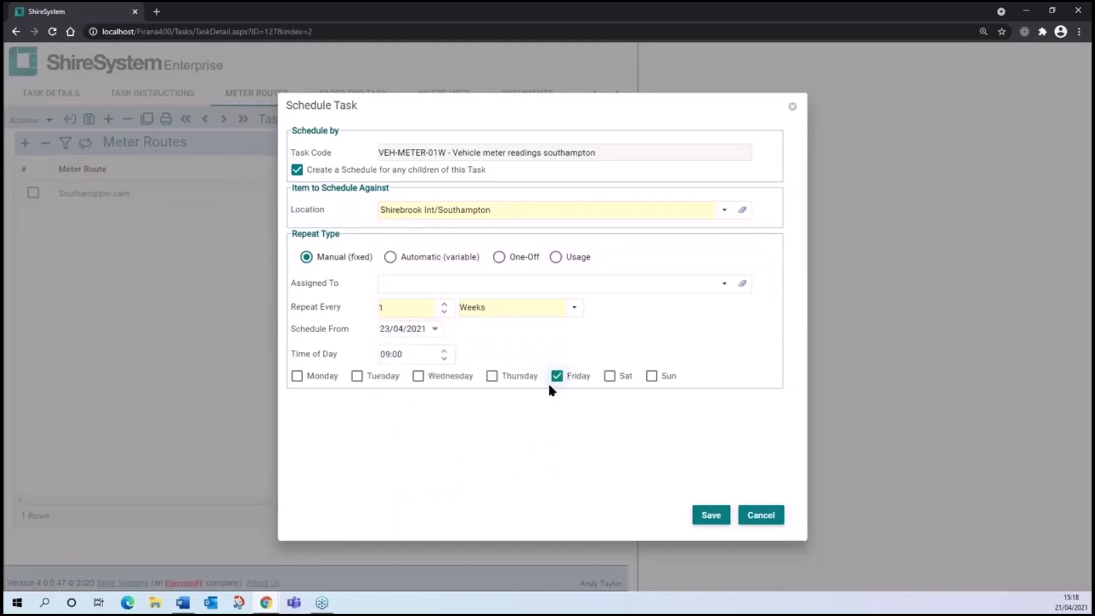
{"action": "left_click", "coordinate": [399, 349]}
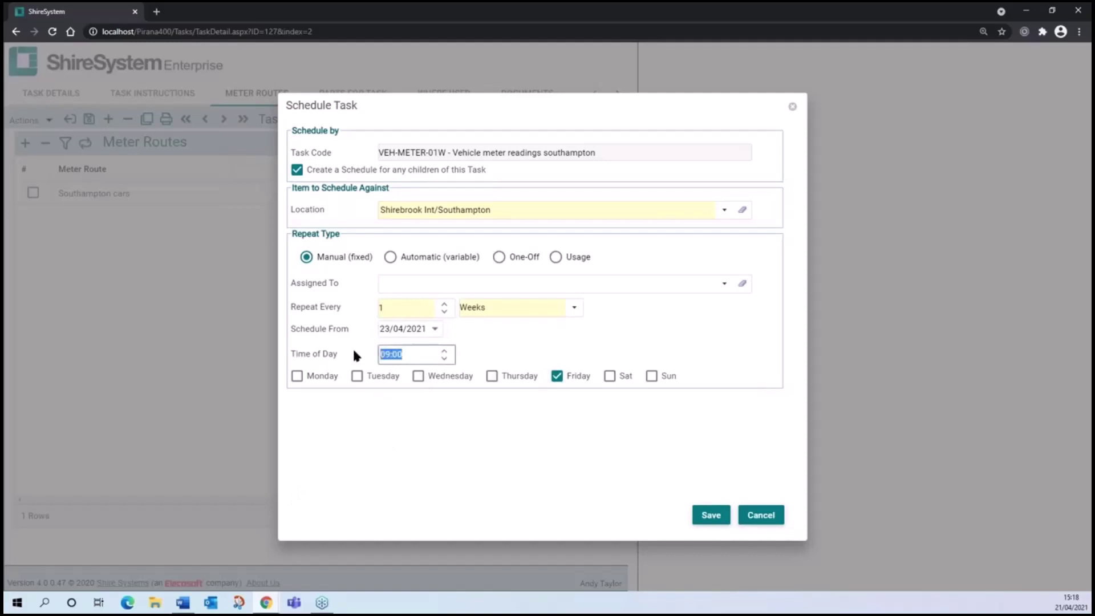
{"action": "type", "text": "14"}
{"action": "left_click", "coordinate": [379, 492]}
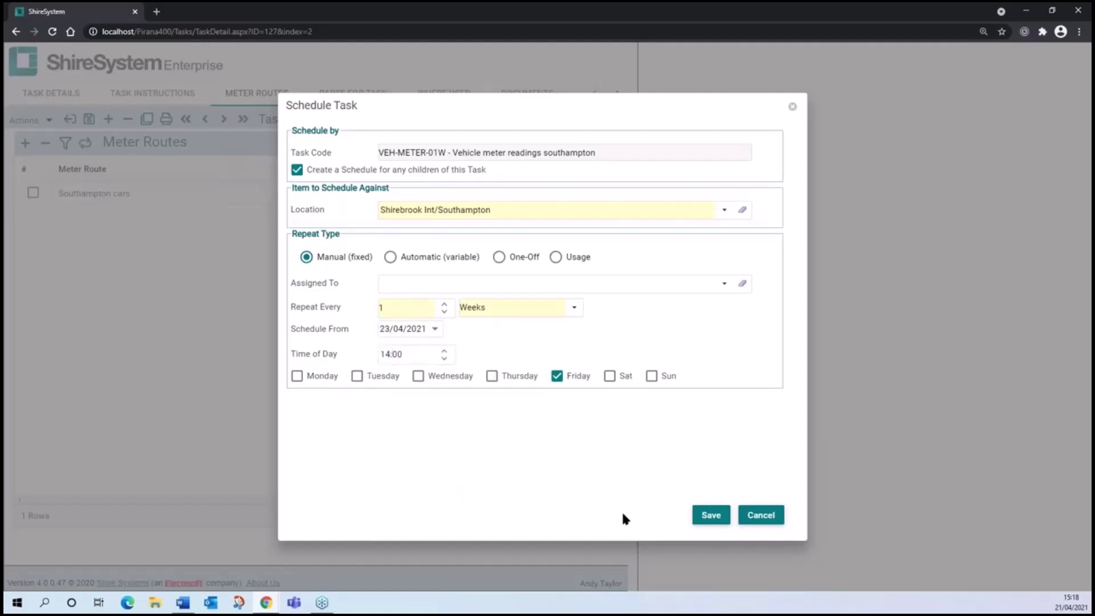
{"action": "left_click", "coordinate": [717, 520]}
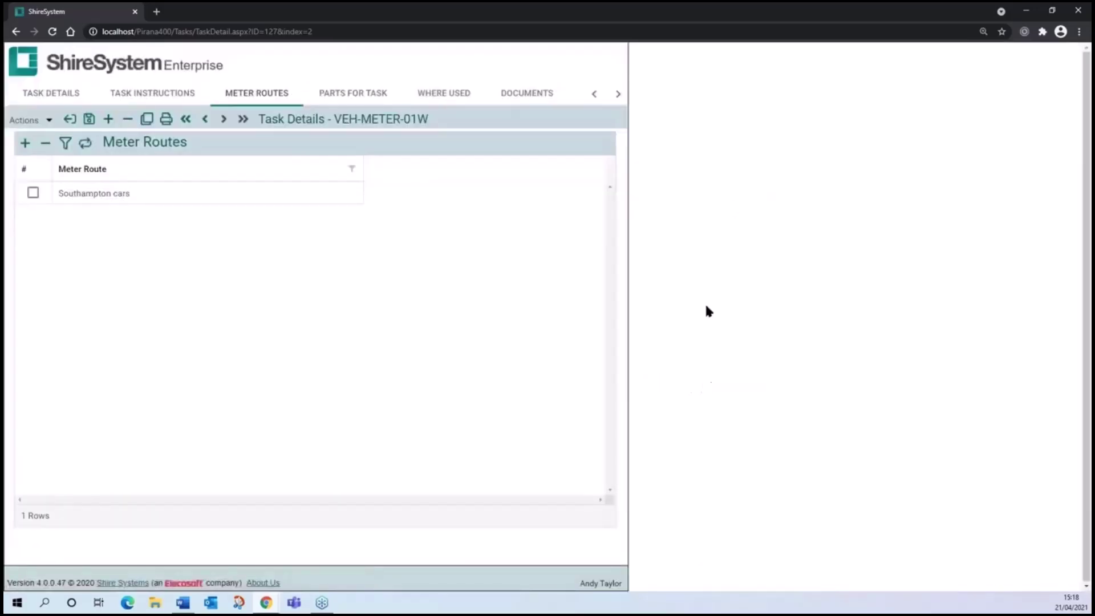
{"action": "left_click", "coordinate": [435, 95]}
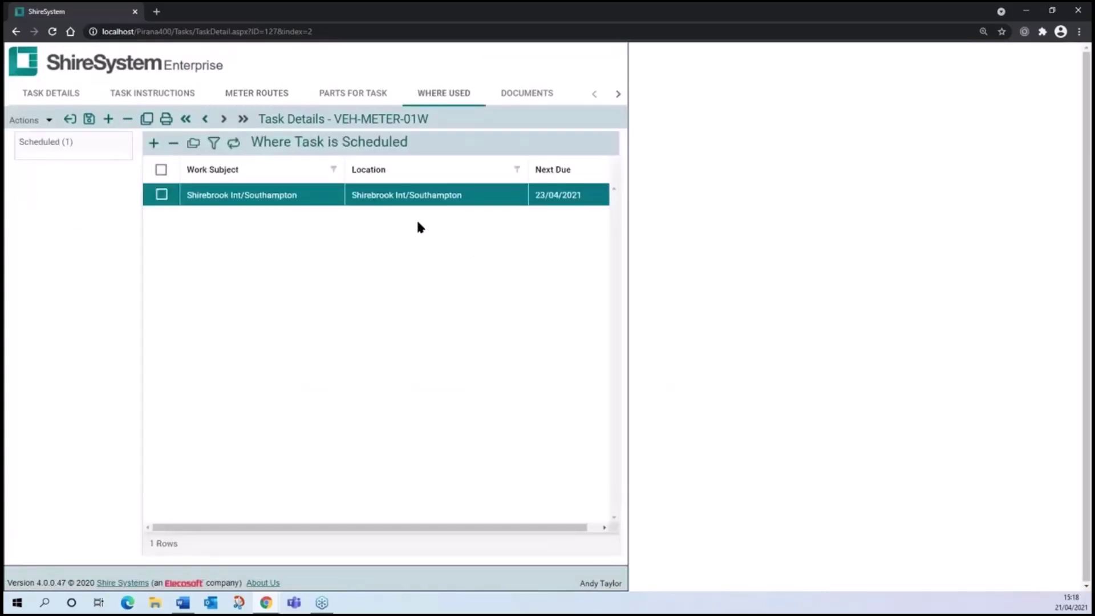
Generate a work order from the week 16 item for Shirebrook Int/Southampton in the Work Scheduler
{"action": "left_click", "coordinate": [91, 68]}
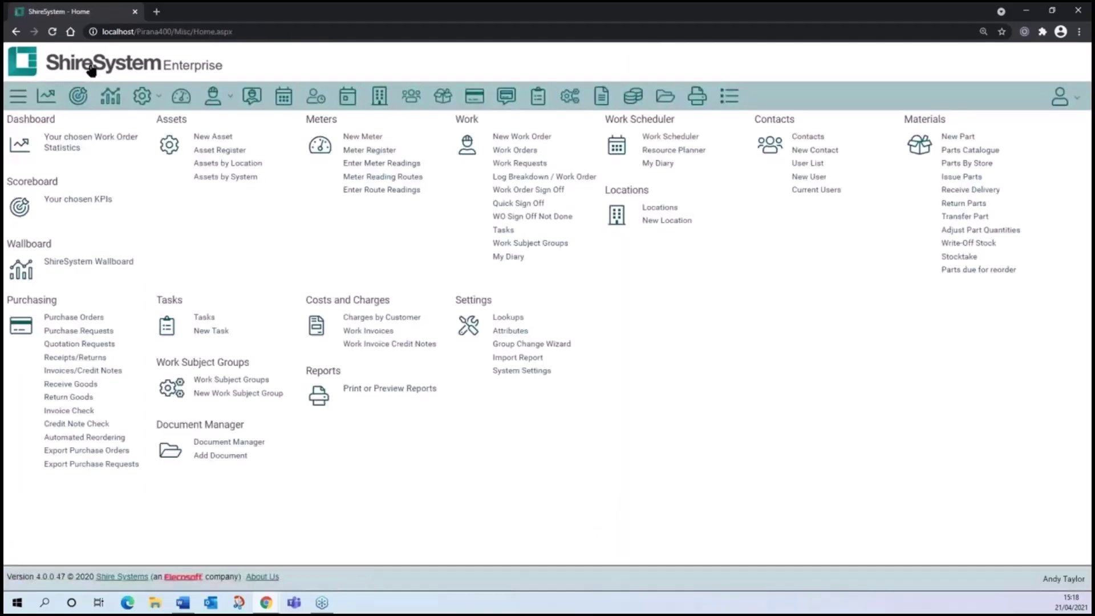
{"action": "left_click", "coordinate": [287, 105]}
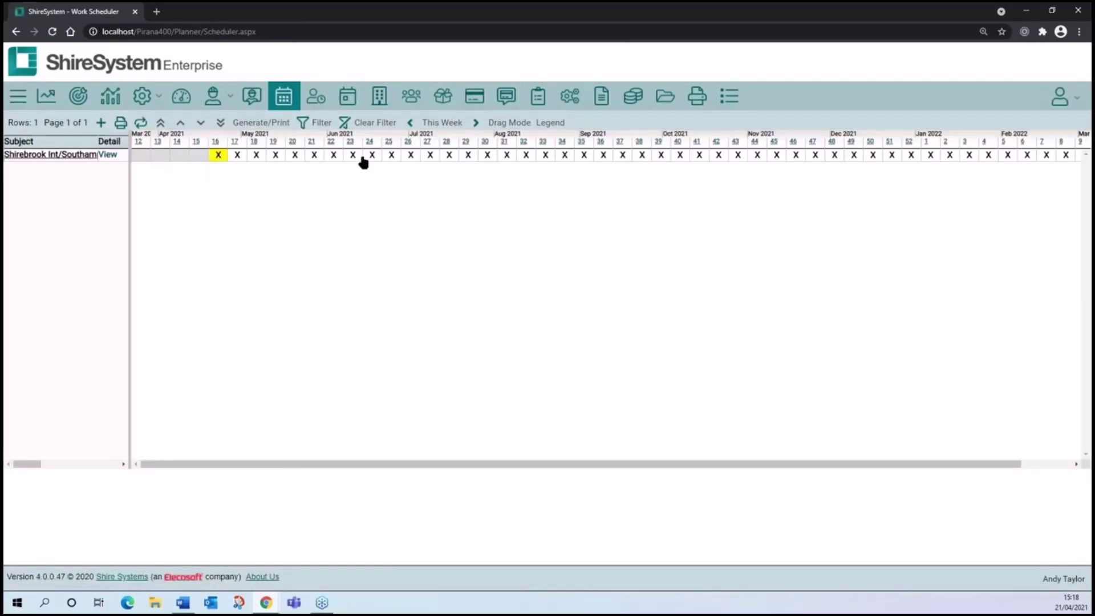
{"action": "left_click", "coordinate": [220, 157]}
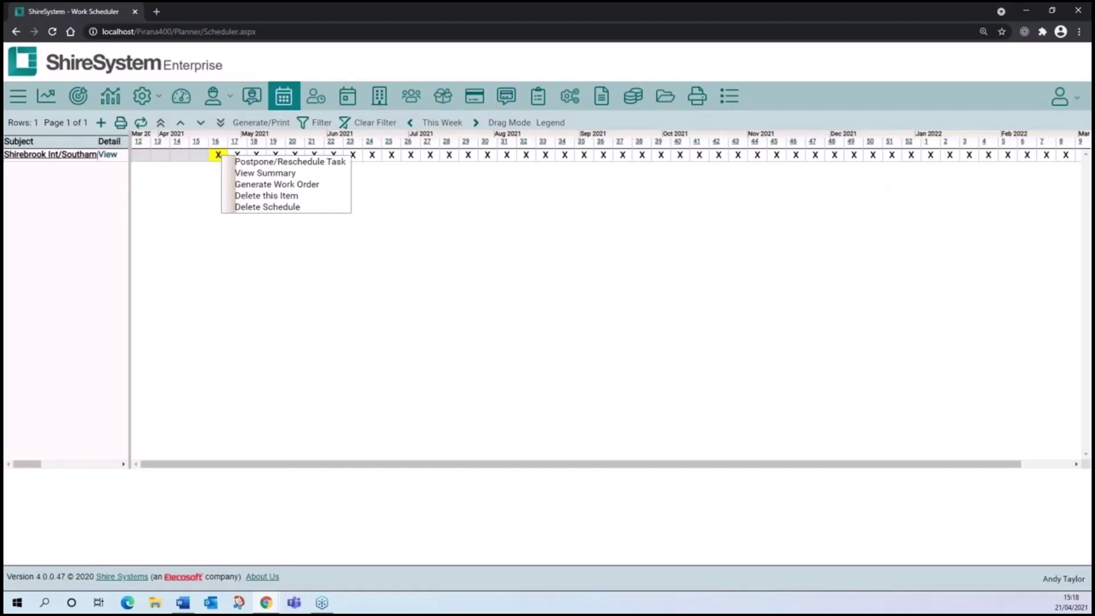
{"action": "left_click", "coordinate": [262, 186]}
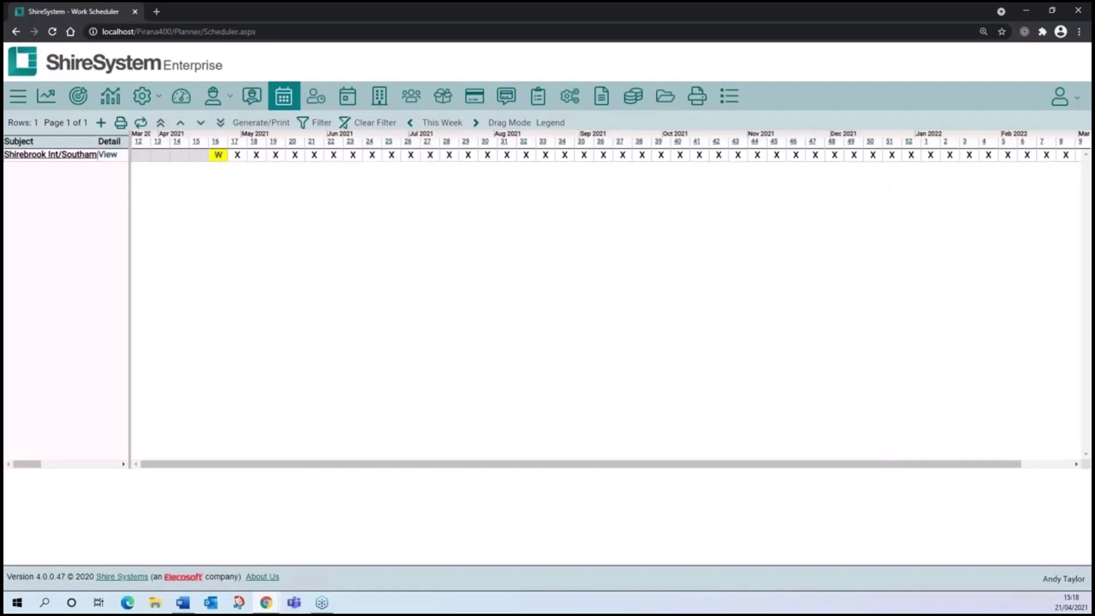
Open the week 16 work order and view its list of meters to be read
{"action": "left_click", "coordinate": [216, 158]}
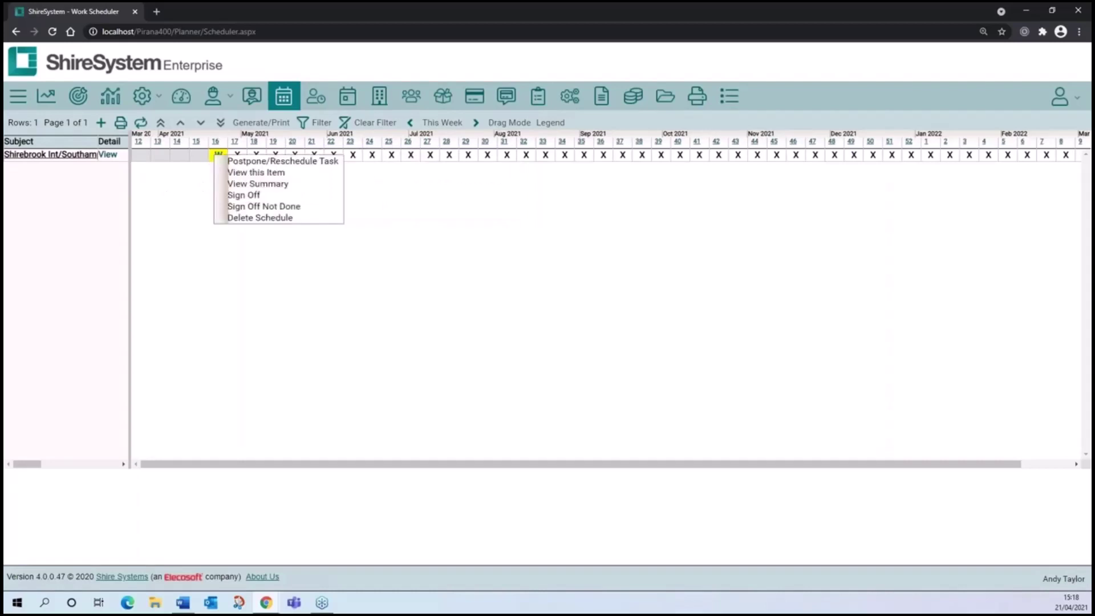
{"action": "left_click", "coordinate": [246, 173]}
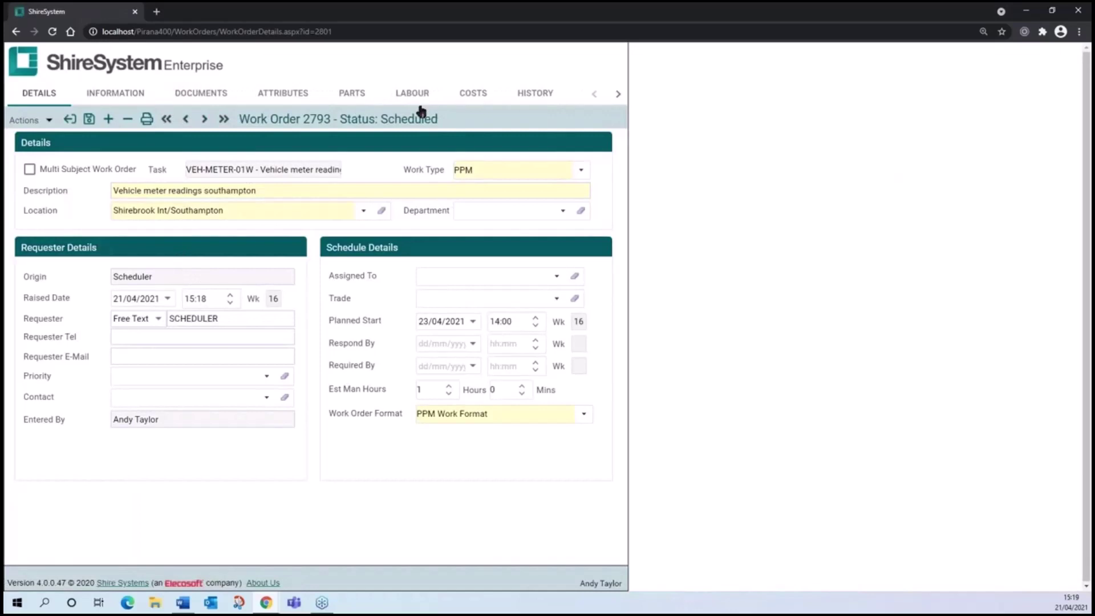
{"action": "left_click", "coordinate": [618, 93]}
{"action": "left_click", "coordinate": [618, 93]}
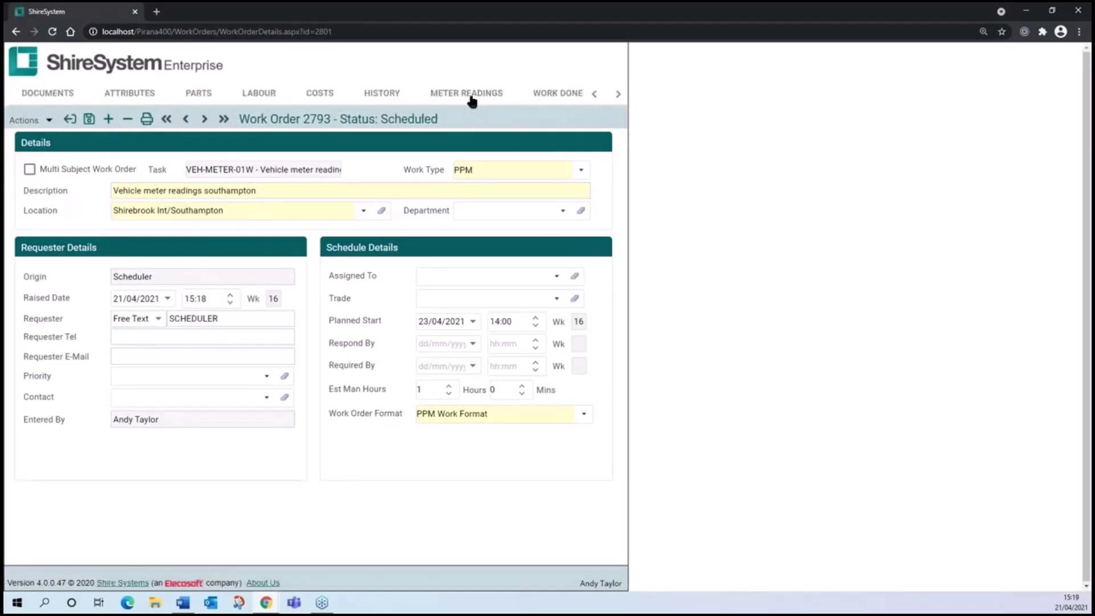
{"action": "left_click", "coordinate": [471, 101]}
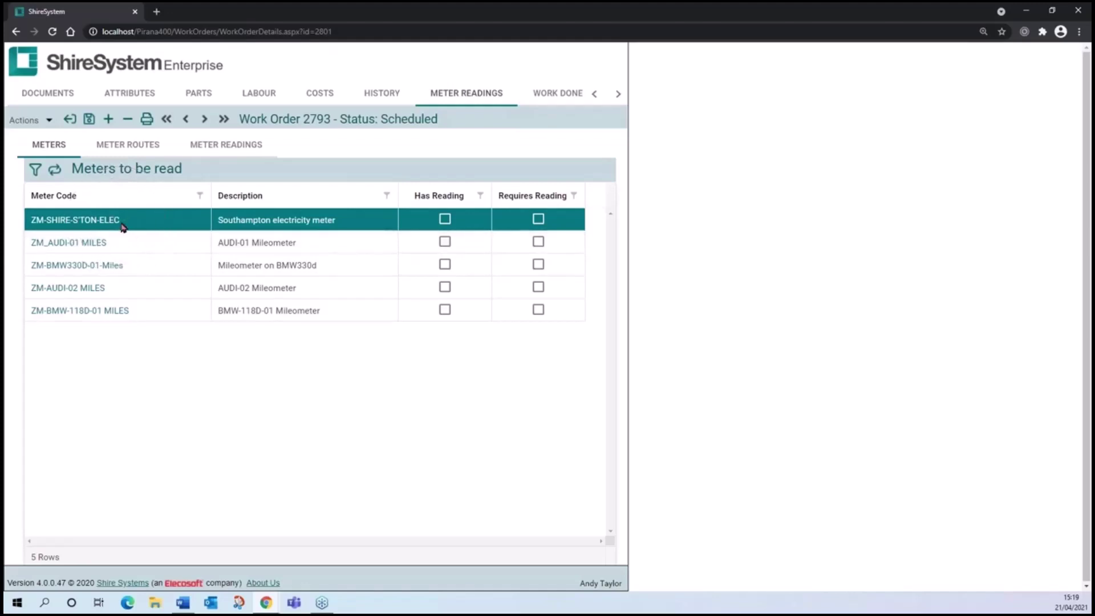
{"action": "left_click", "coordinate": [101, 224]}
Open the work order's Southampton cars route and enter readings of 36989 for ZM_AUDI-01 MILES and 13569 for ZM-BMW330D-01-Miles
{"action": "left_click", "coordinate": [134, 151]}
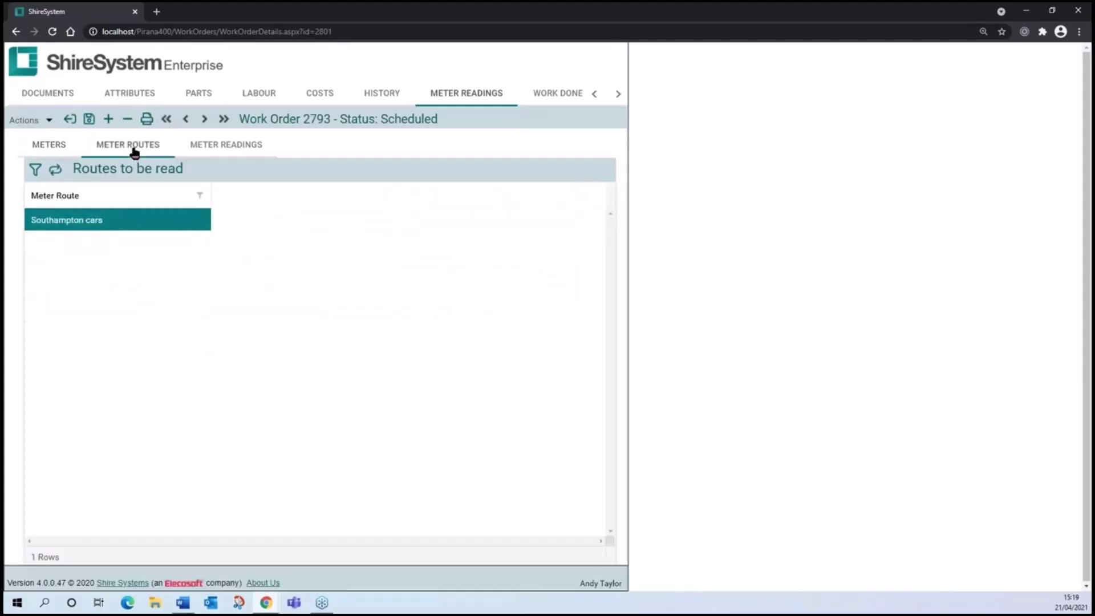
{"action": "left_click", "coordinate": [72, 226]}
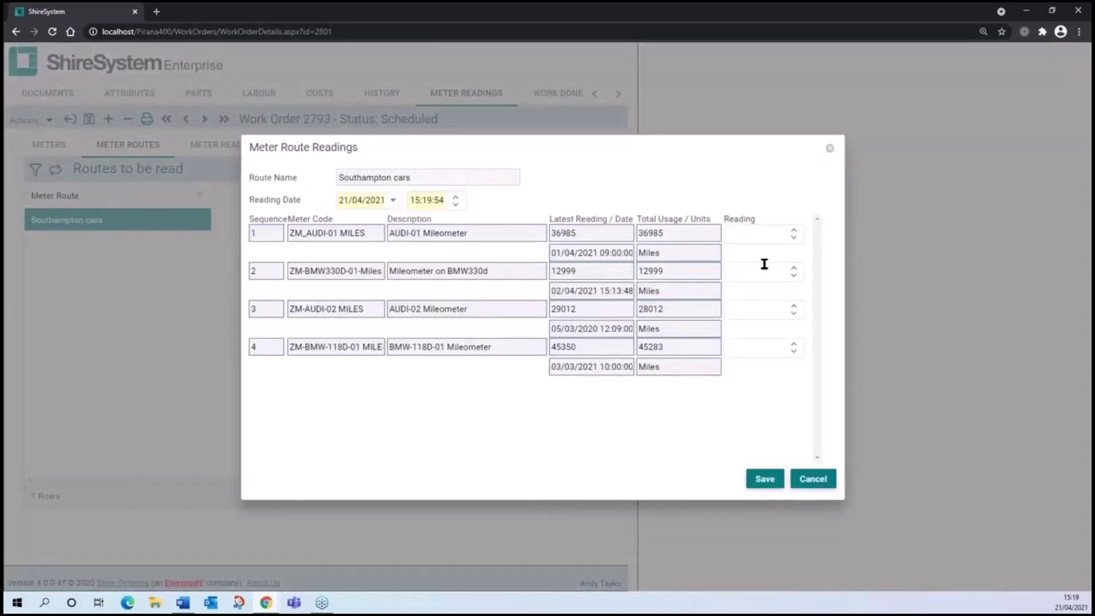
{"action": "left_click", "coordinate": [765, 234]}
{"action": "type", "text": "36989"}
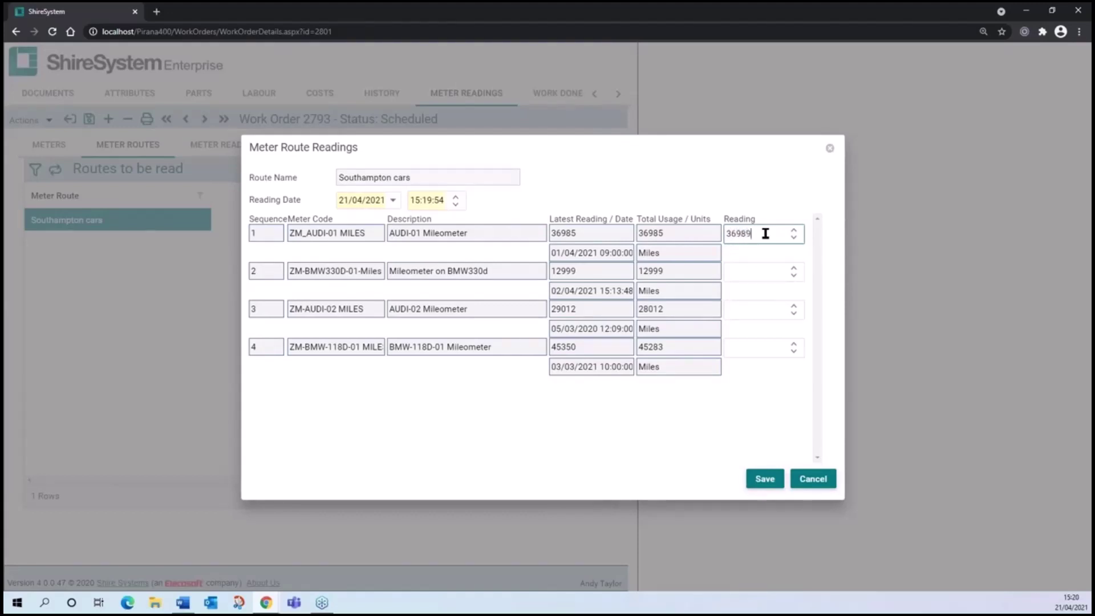
{"action": "left_click", "coordinate": [762, 270]}
{"action": "type", "text": "13"}
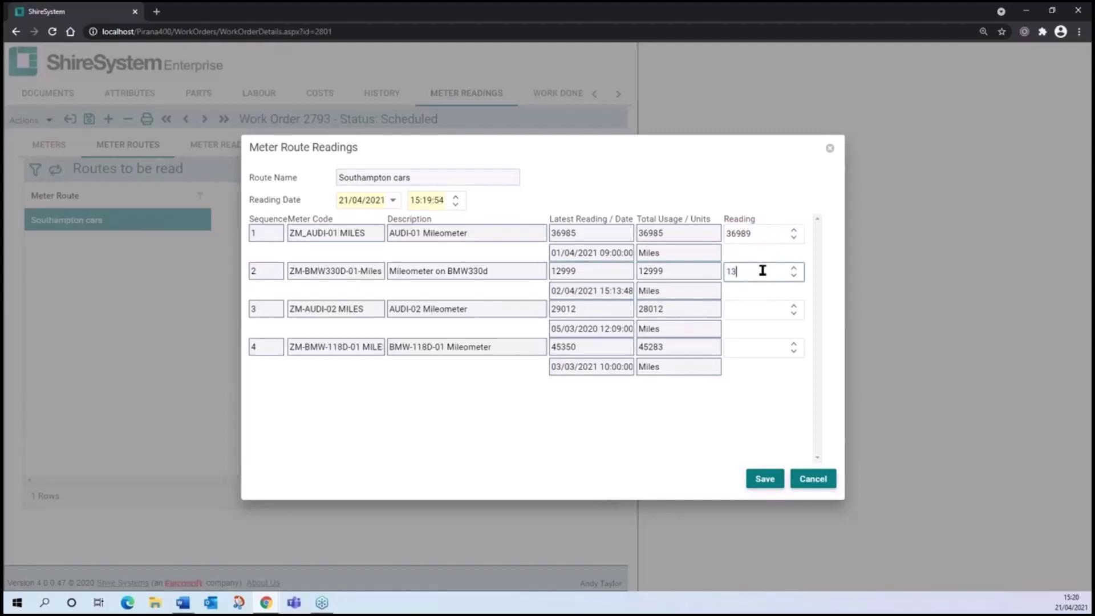
{"action": "type", "text": "569"}
Enter readings of 31258 for ZM-AUDI-02 MILES and 45321 for ZM-BMW-118D-01 MILES, then save the route readings and the work order
{"action": "left_click", "coordinate": [759, 310]}
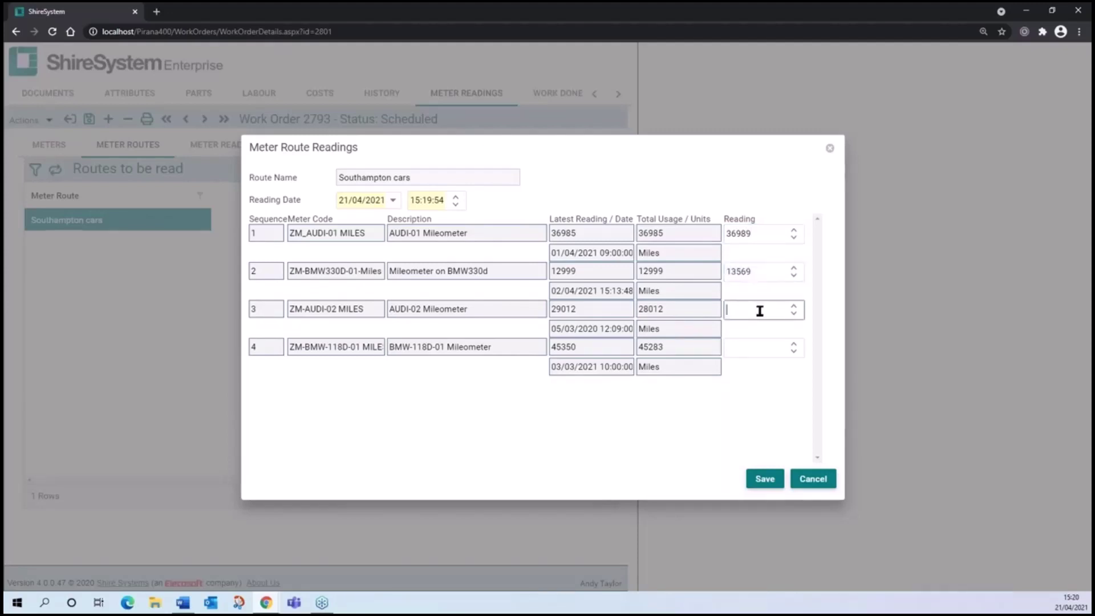
{"action": "type", "text": "31258"}
{"action": "left_click", "coordinate": [752, 347]}
{"action": "type", "text": "45"}
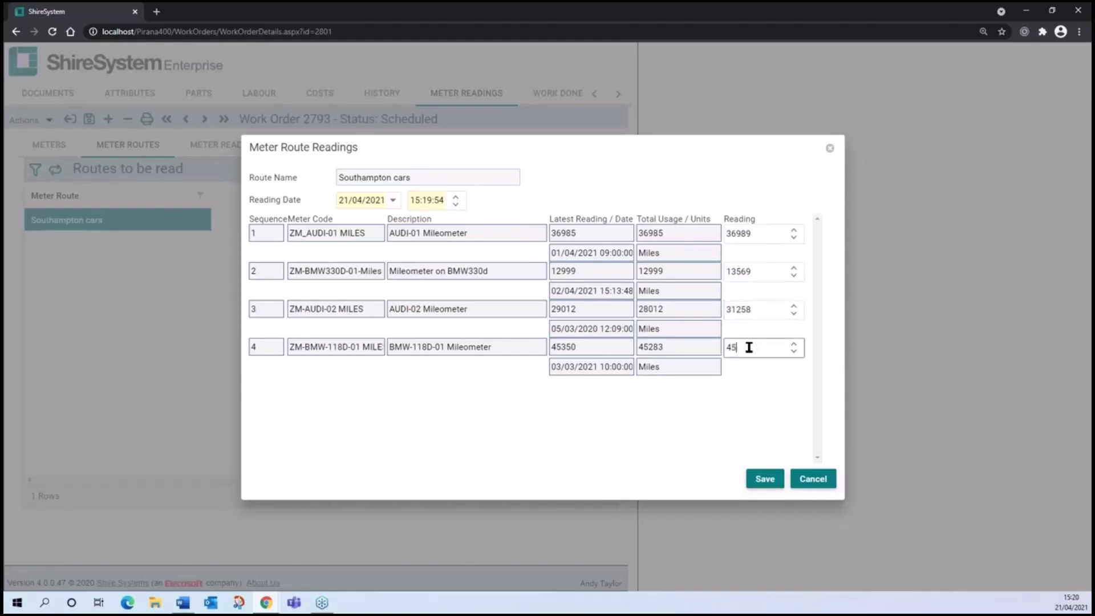
{"action": "type", "text": "321"}
{"action": "left_click", "coordinate": [763, 480]}
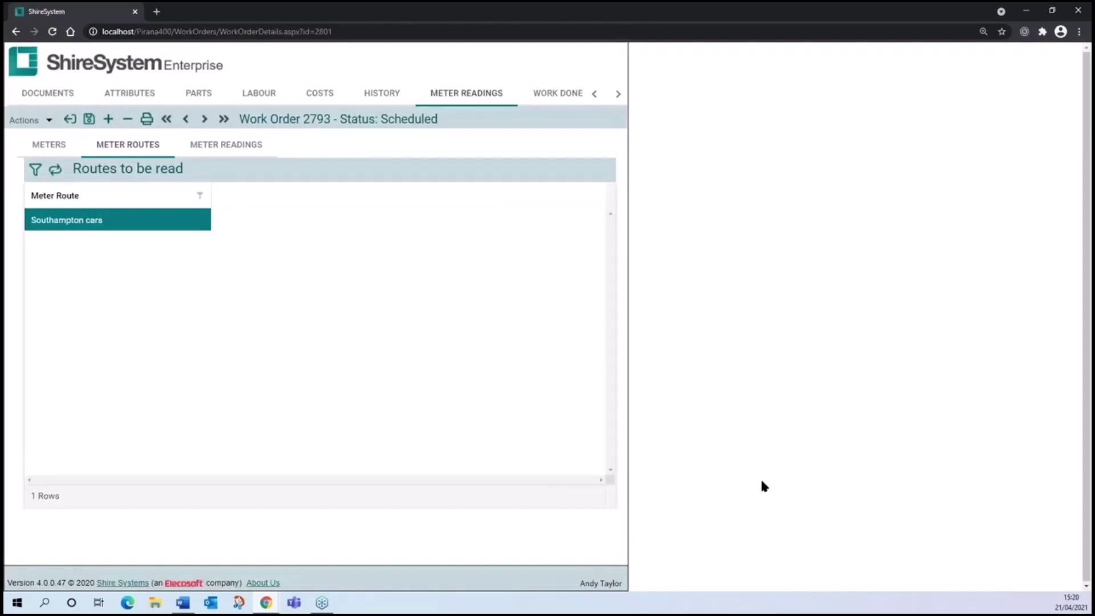
{"action": "left_click", "coordinate": [89, 118]}
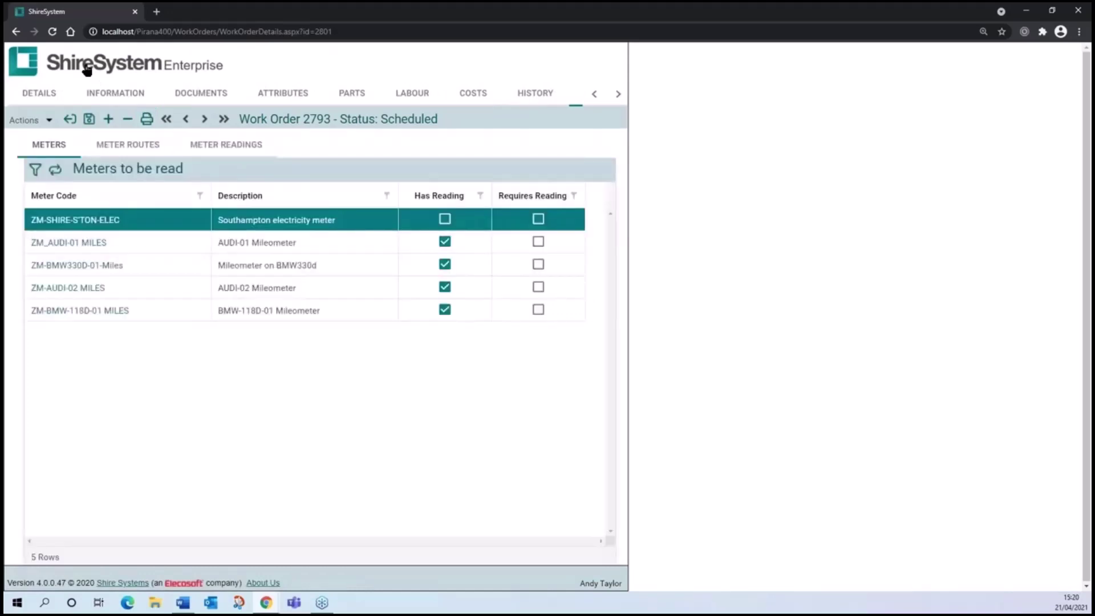
Open ZM-BMW330D-01-Miles from the Meter Register and examine its list of readings and its graph
{"action": "left_click", "coordinate": [87, 70]}
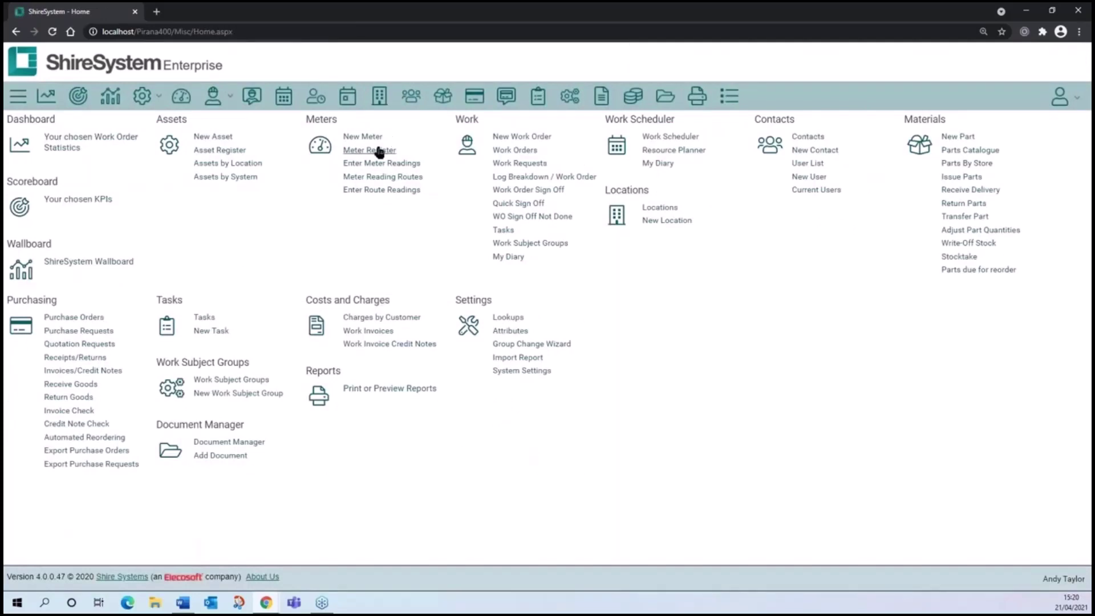
{"action": "left_click", "coordinate": [379, 151]}
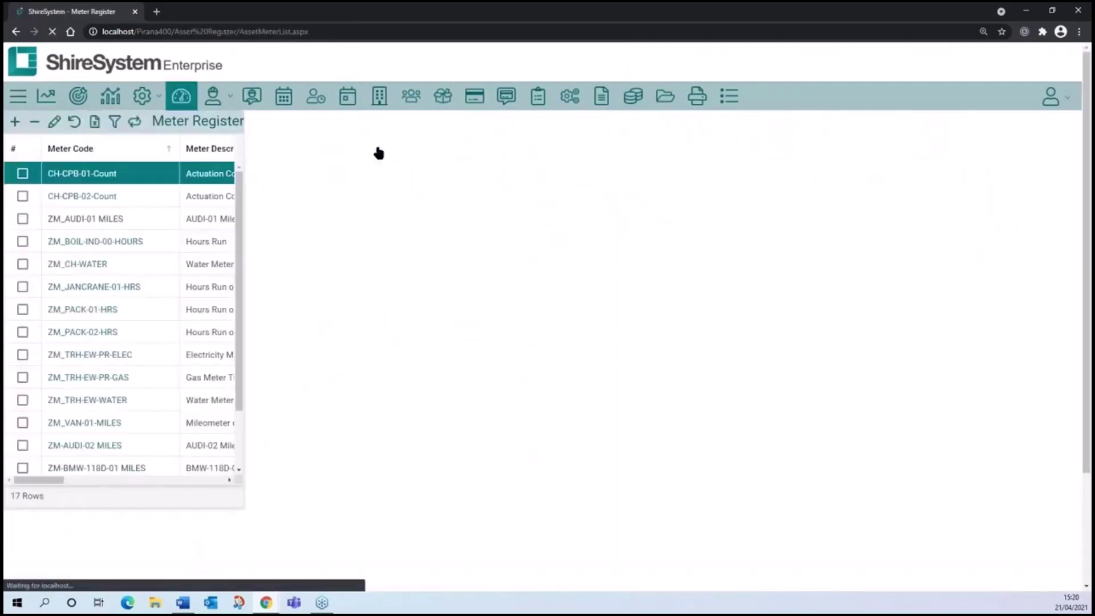
{"action": "scroll", "coordinate": [291, 331], "scroll_direction": "down", "scroll_amount": 1}
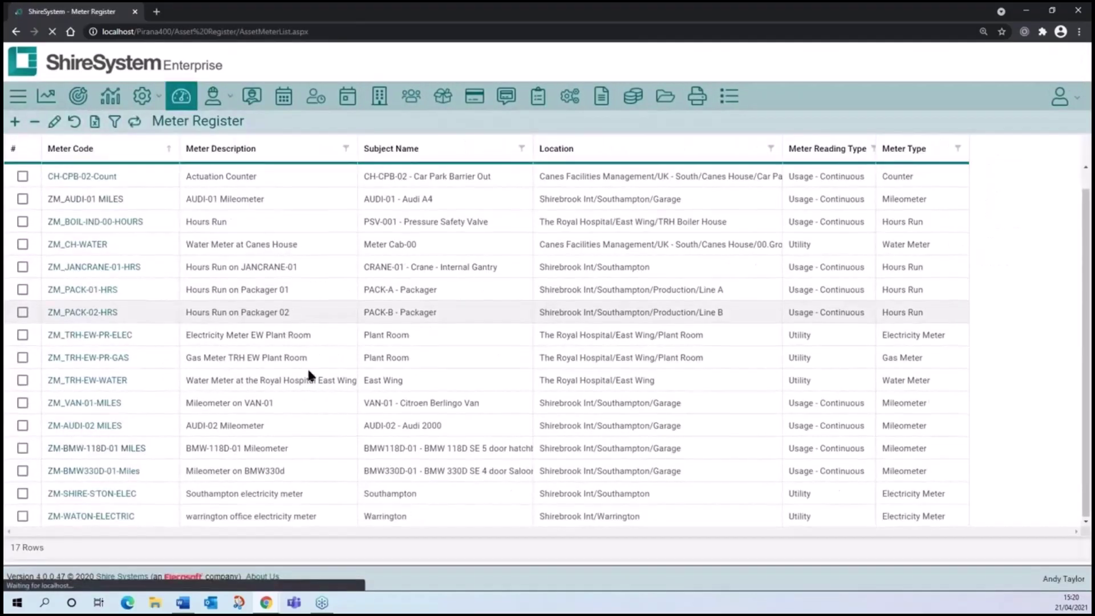
{"action": "left_click", "coordinate": [113, 474]}
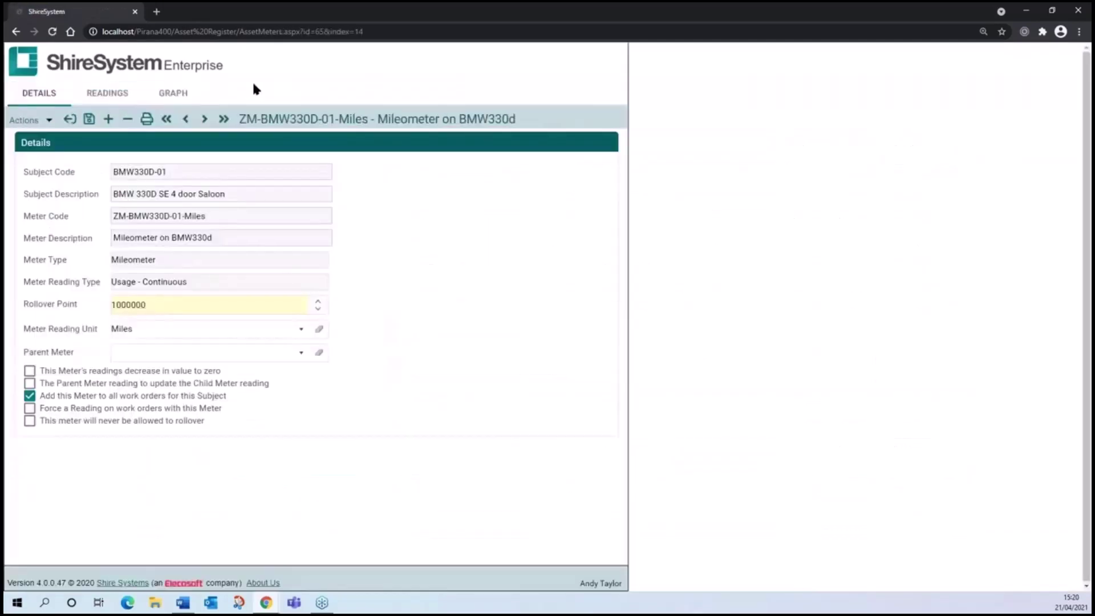
{"action": "left_click", "coordinate": [113, 98]}
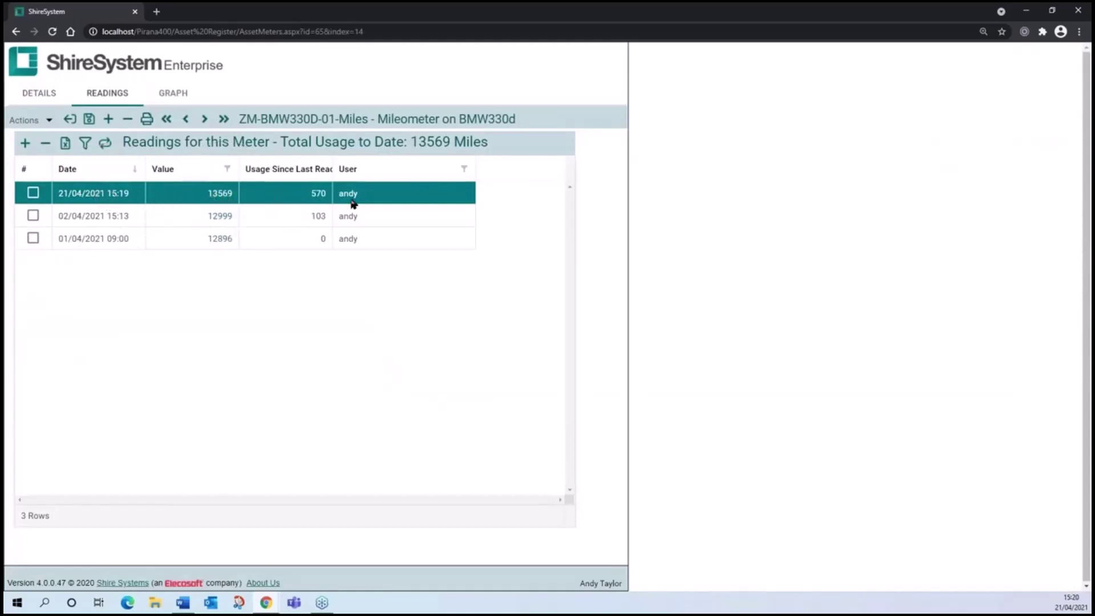
{"action": "left_click", "coordinate": [323, 203]}
{"action": "left_click", "coordinate": [176, 94]}
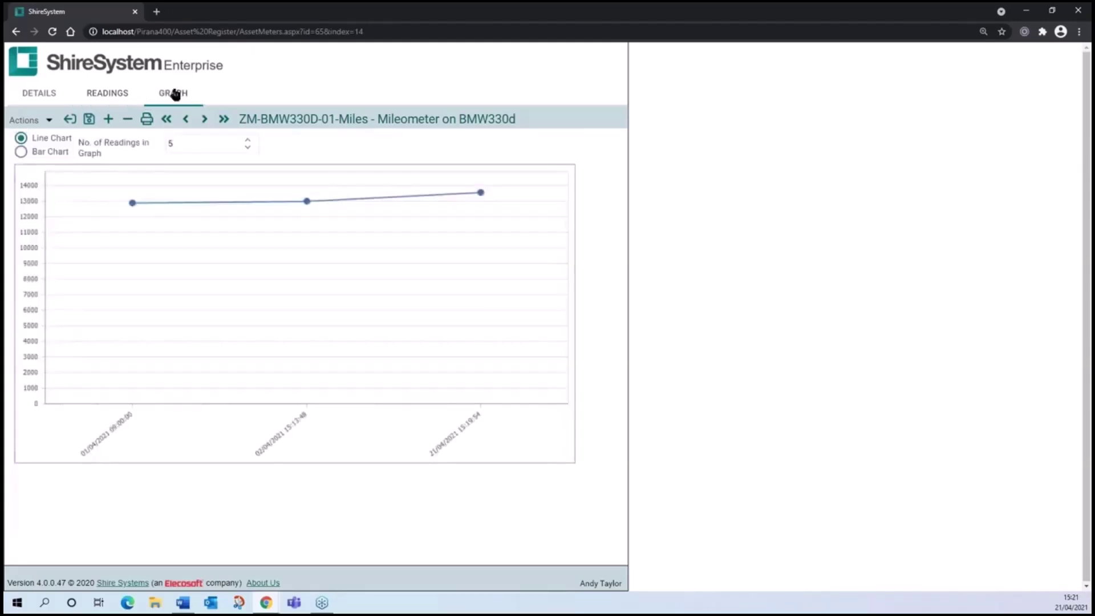
View the Southampton cars route in Enter Route Readings, then leave it without entering readings and return to the home page
{"action": "left_click", "coordinate": [121, 69]}
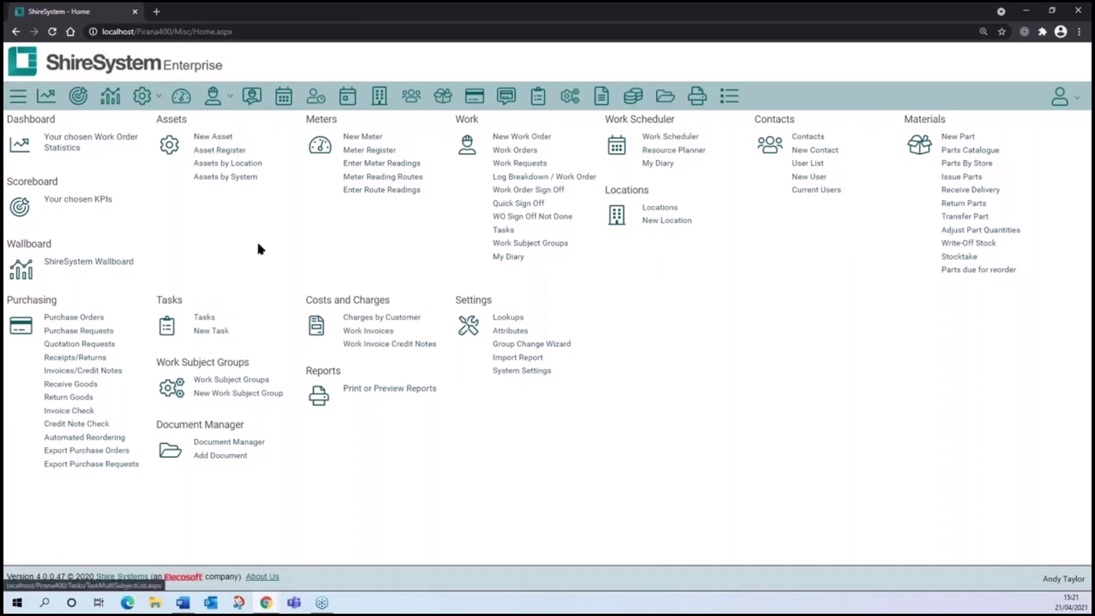
{"action": "left_click", "coordinate": [378, 192]}
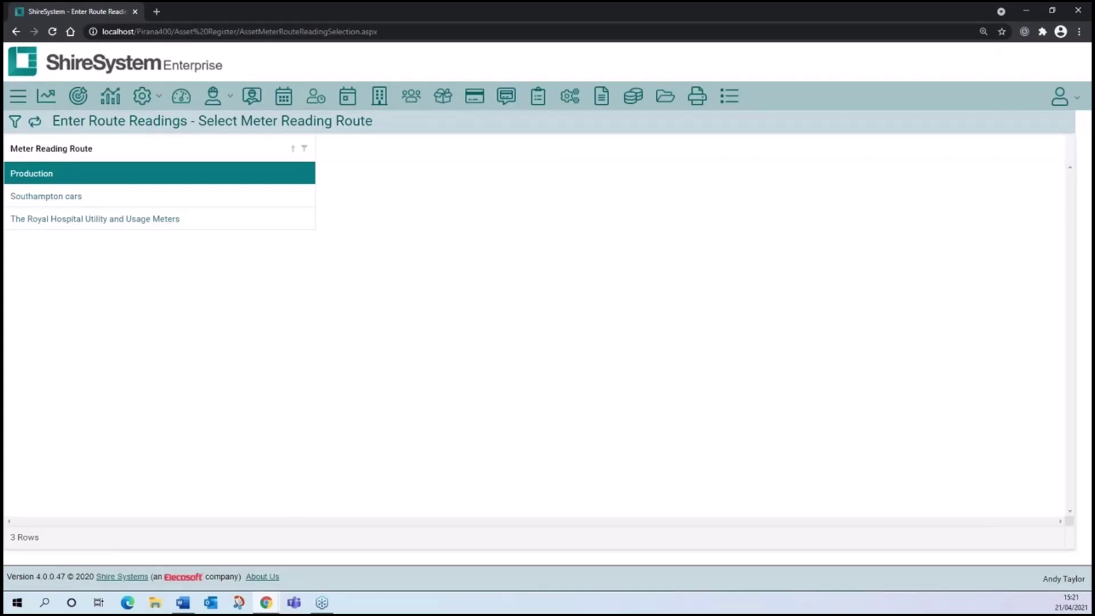
{"action": "left_click", "coordinate": [43, 198]}
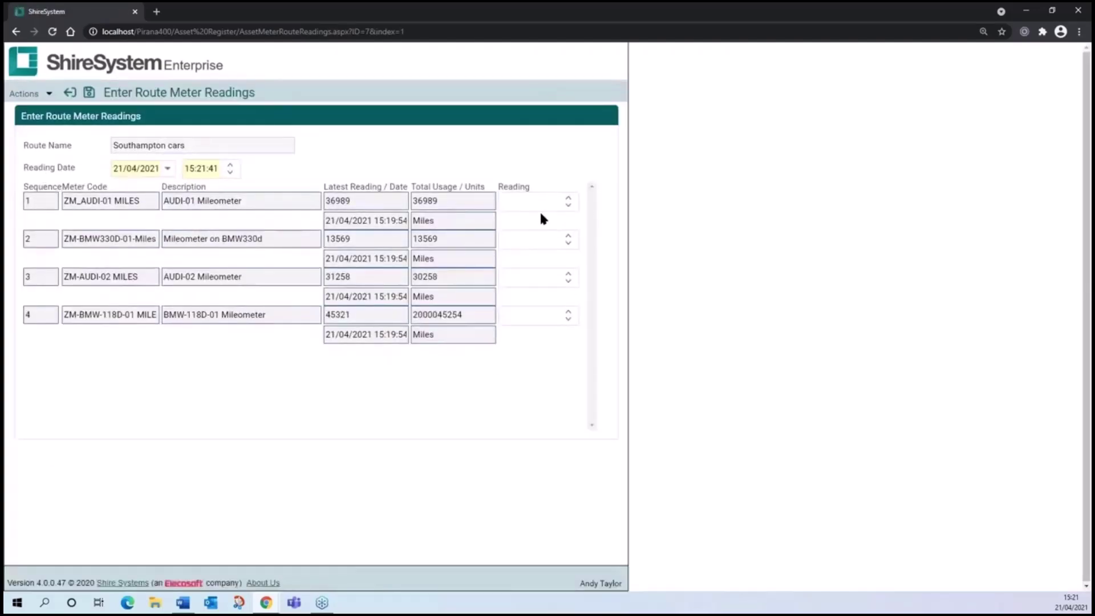
{"action": "left_click", "coordinate": [531, 314]}
{"action": "left_click", "coordinate": [69, 93]}
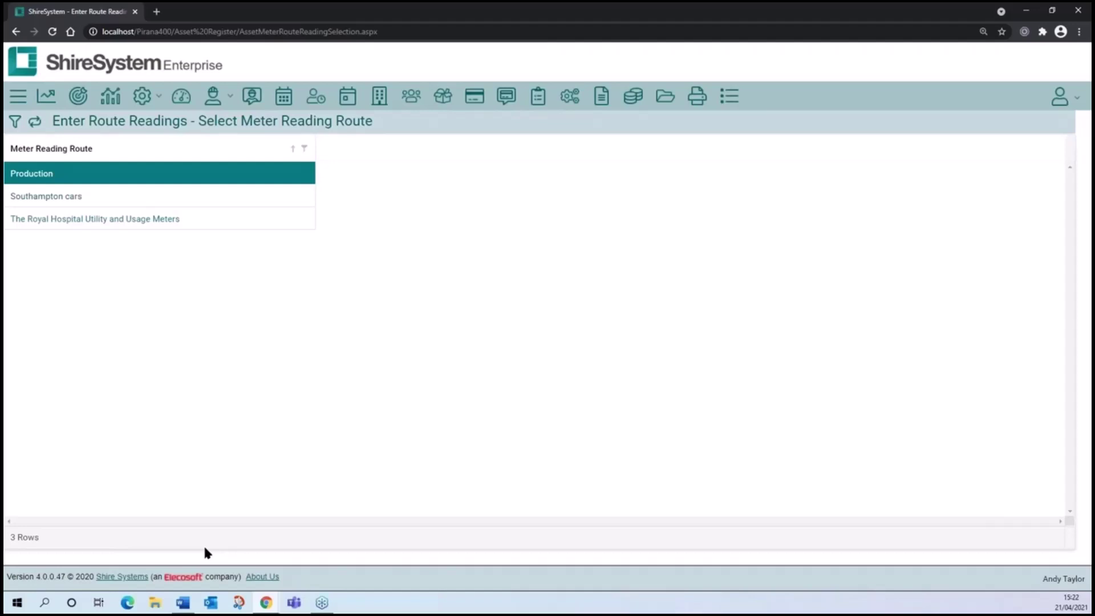
{"action": "left_click", "coordinate": [102, 68]}
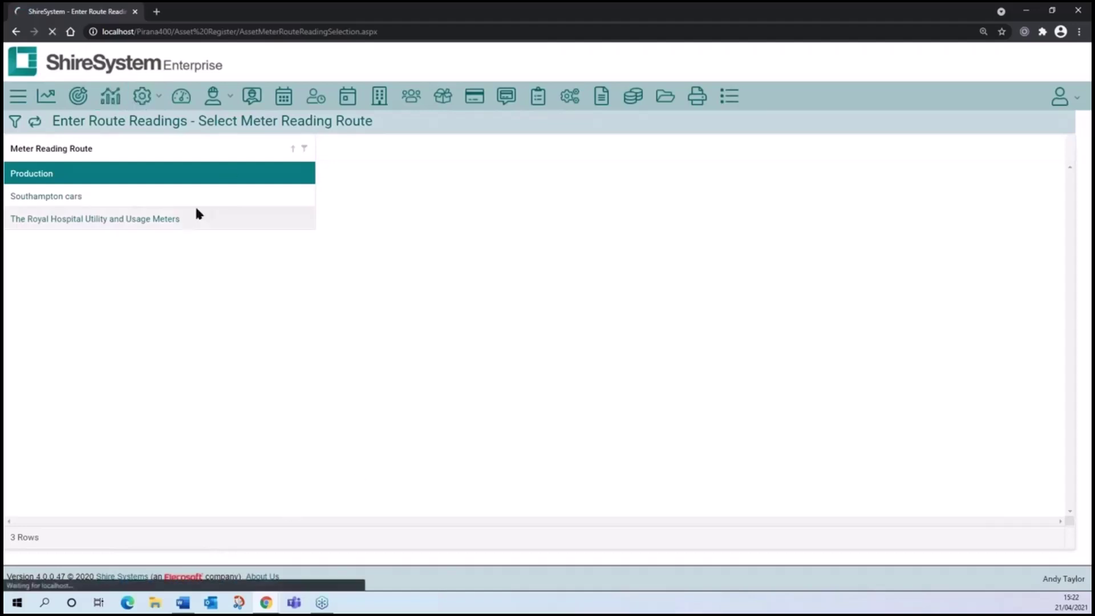